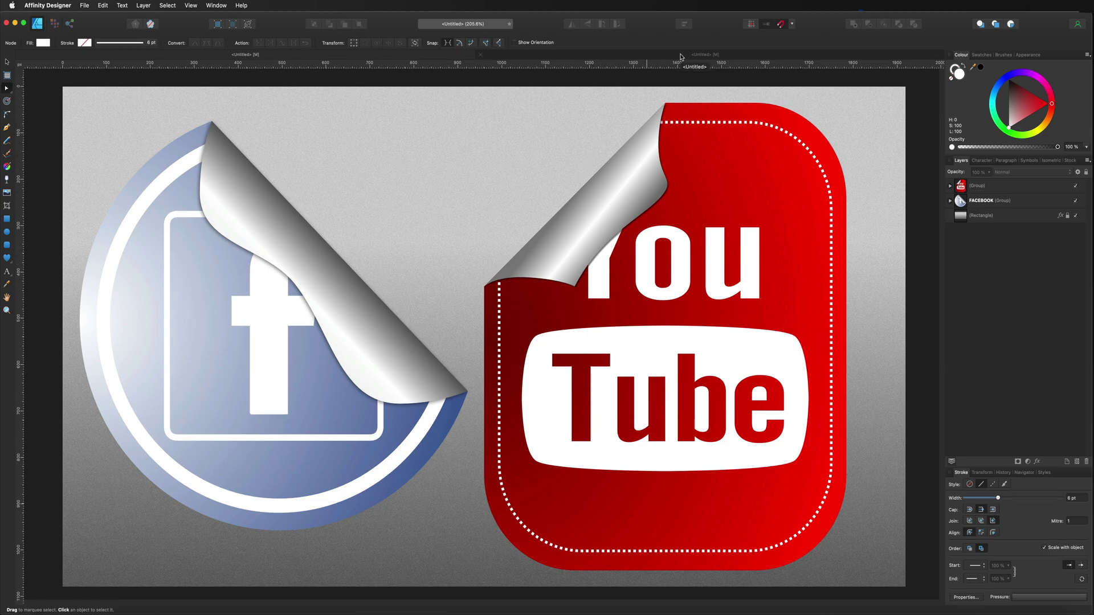
Start a new document and draw a large light-grey circle, nudged up toward the page centre.
{"action": "left_click", "coordinate": [681, 57]}
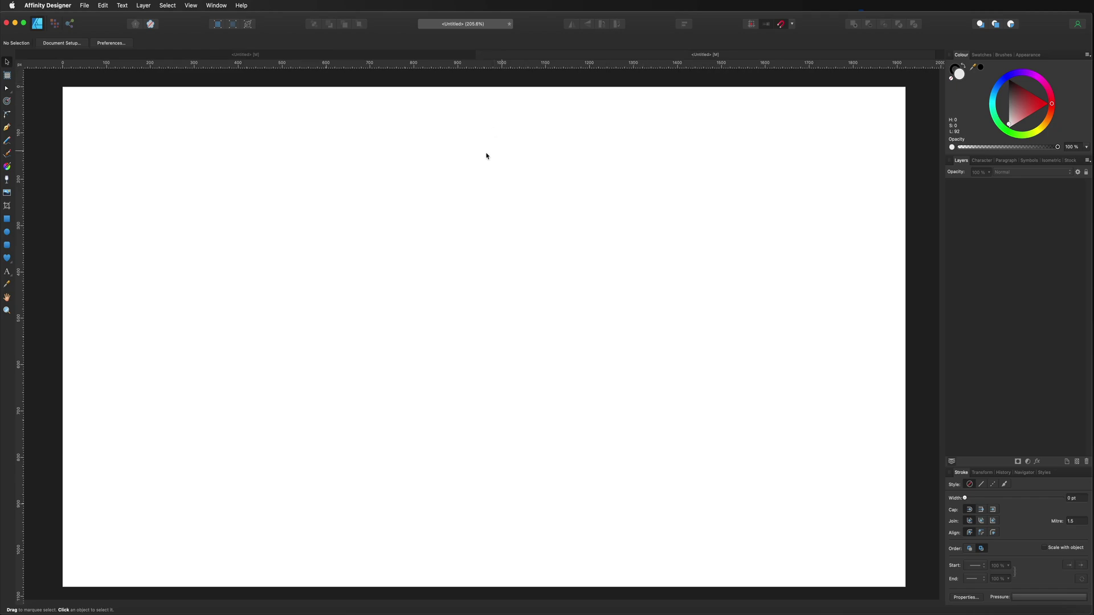
{"action": "left_click", "coordinate": [8, 232]}
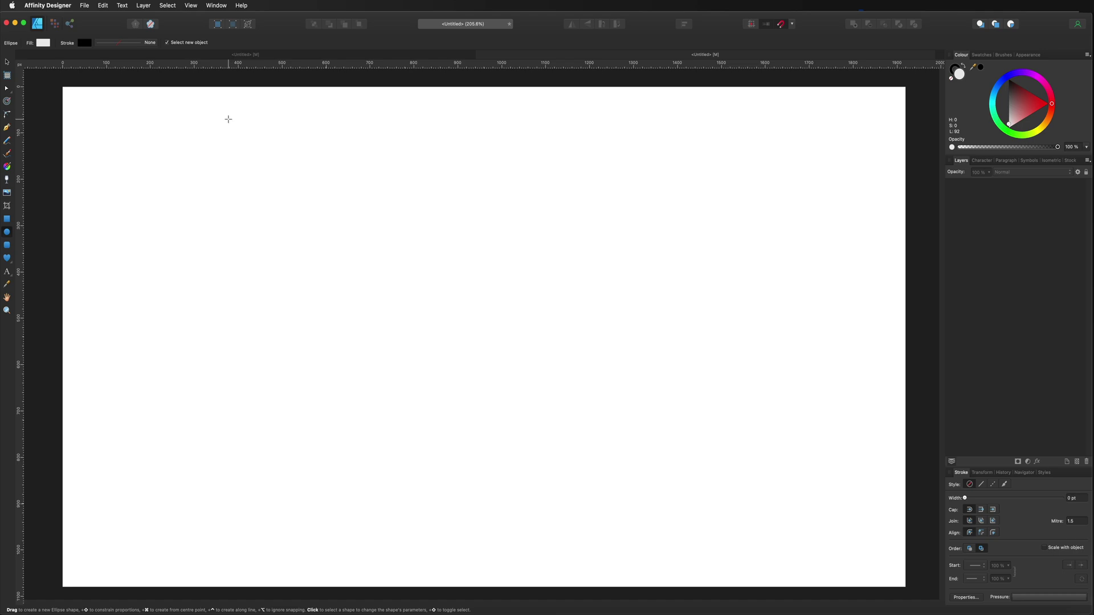
{"action": "mouse_move", "coordinate": [233, 117]}
{"action": "left_mouse_down"}
{"action": "mouse_move", "coordinate": [476, 385]}
{"action": "mouse_move", "coordinate": [587, 460]}
{"action": "mouse_move", "coordinate": [670, 554]}
{"action": "mouse_move", "coordinate": [679, 587]}
{"action": "left_mouse_up"}
{"action": "left_click", "coordinate": [7, 62]}
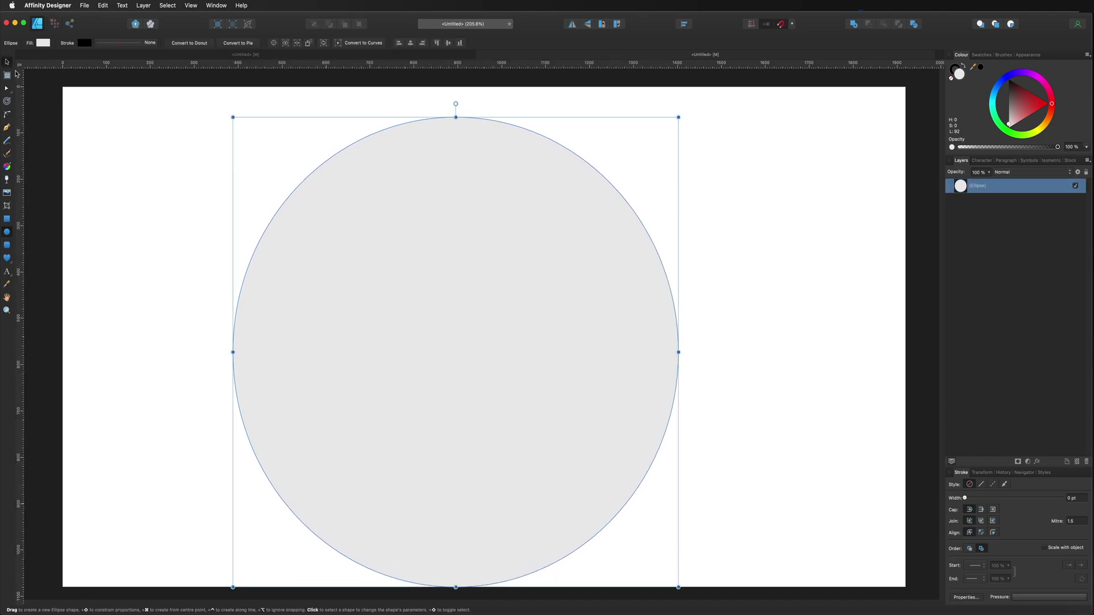
{"action": "mouse_move", "coordinate": [489, 370]}
{"action": "left_mouse_down"}
{"action": "mouse_move", "coordinate": [490, 352]}
{"action": "mouse_move", "coordinate": [517, 356]}
{"action": "left_mouse_up"}
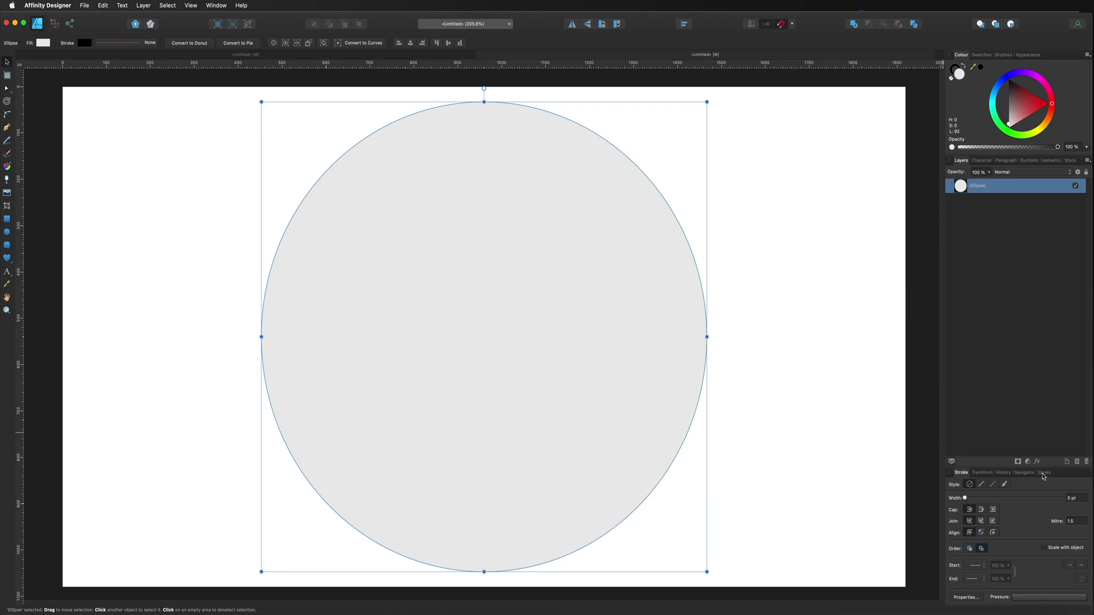
Apply the Twitter style preset to the circle from the Styles list.
{"action": "left_click", "coordinate": [1043, 473]}
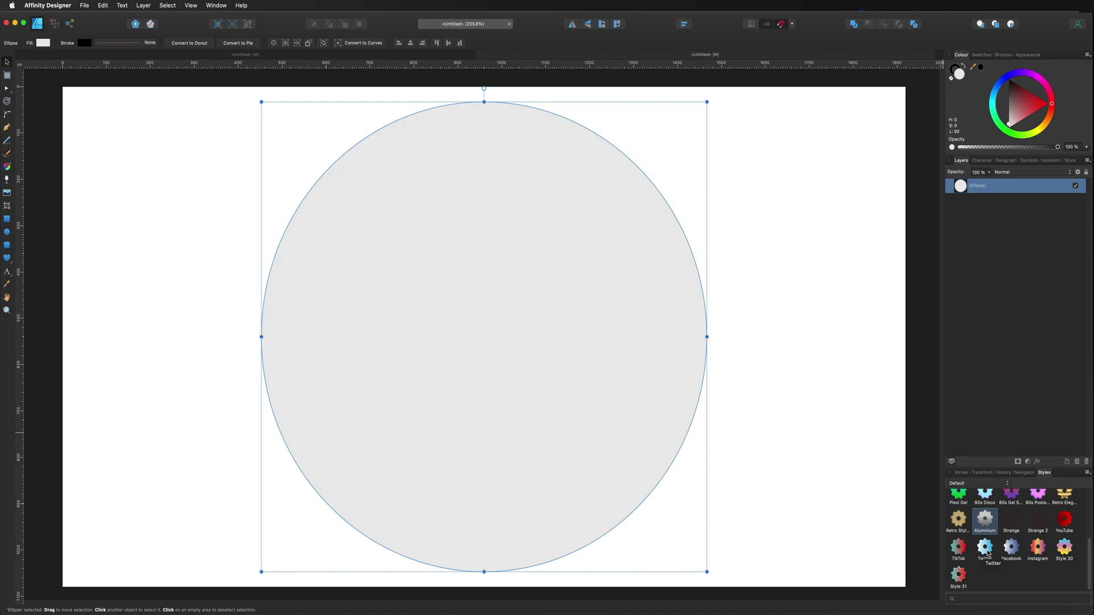
{"action": "left_click", "coordinate": [985, 548]}
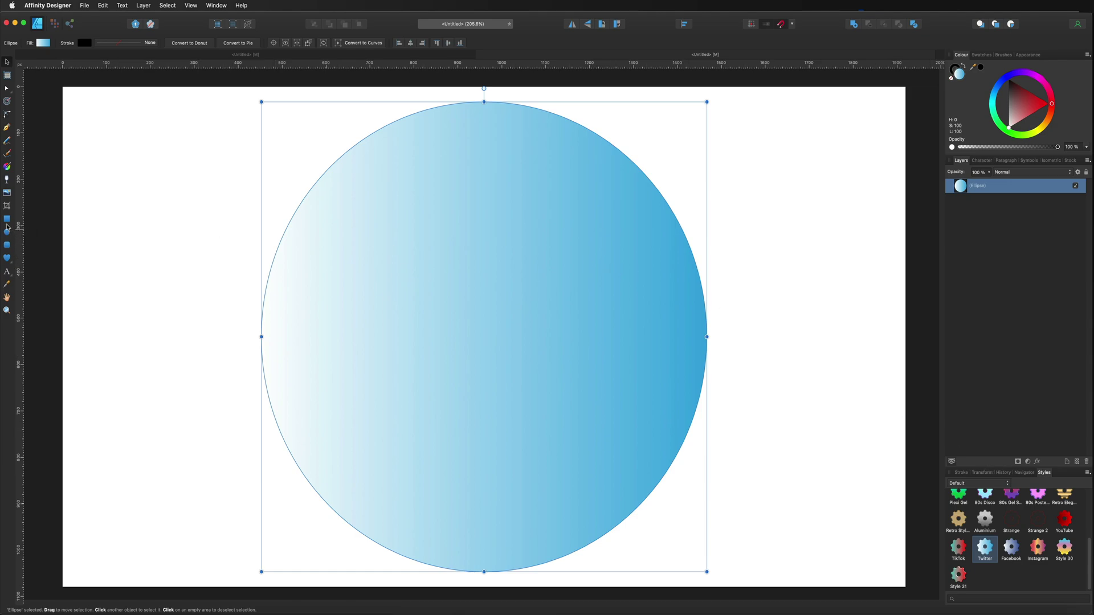
{"action": "left_click", "coordinate": [7, 218]}
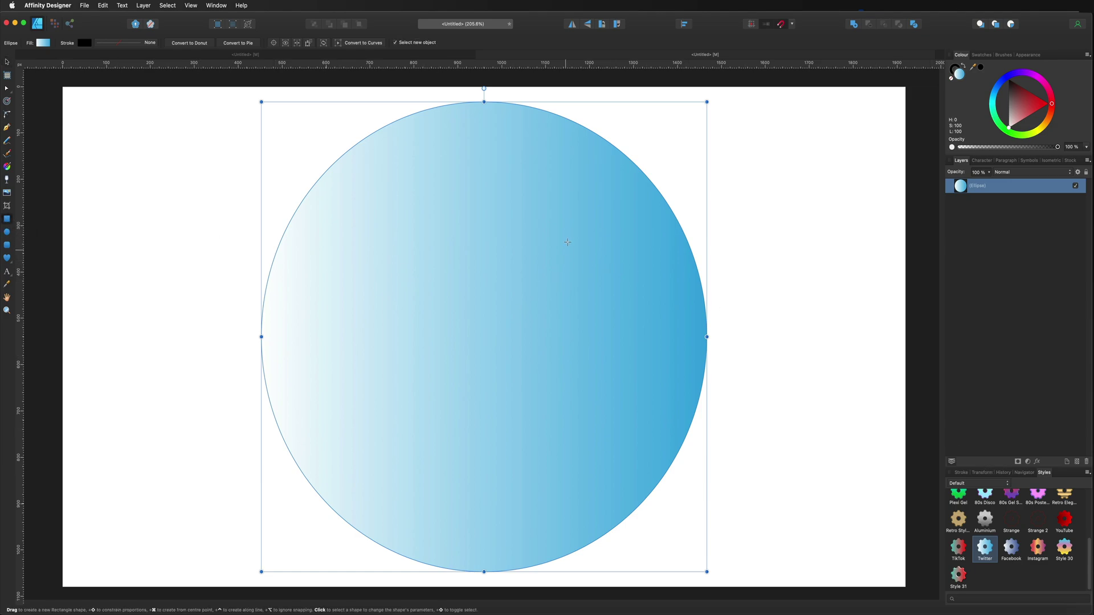
Draw a square over the circle's lower right with a diagonal linear gradient.
{"action": "left_click_drag", "start_coordinate": [524, 210], "coordinate": [804, 513]}
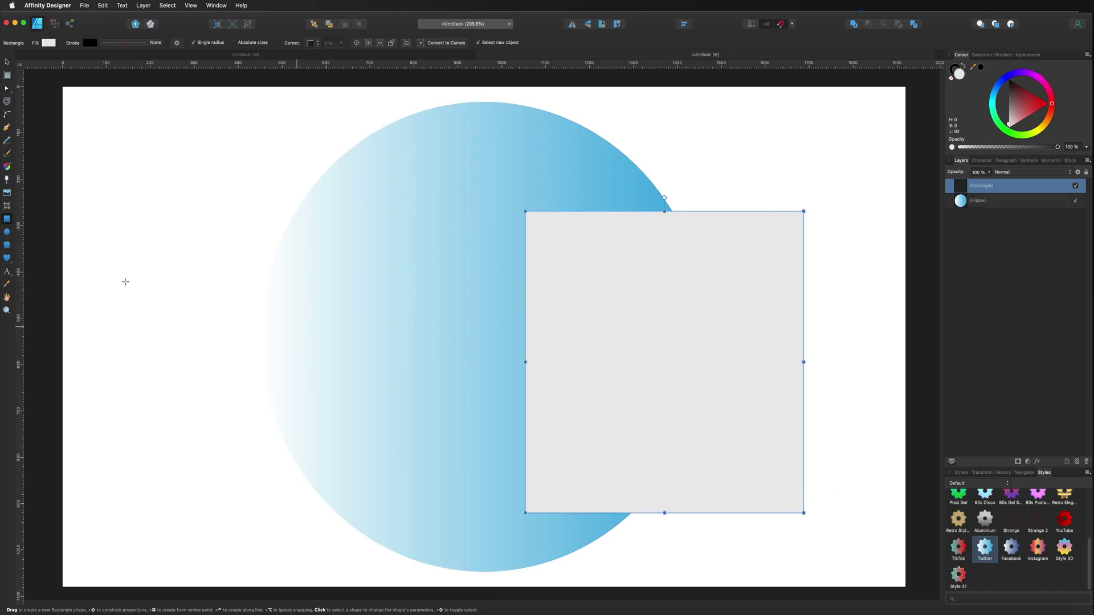
{"action": "left_click", "coordinate": [7, 166]}
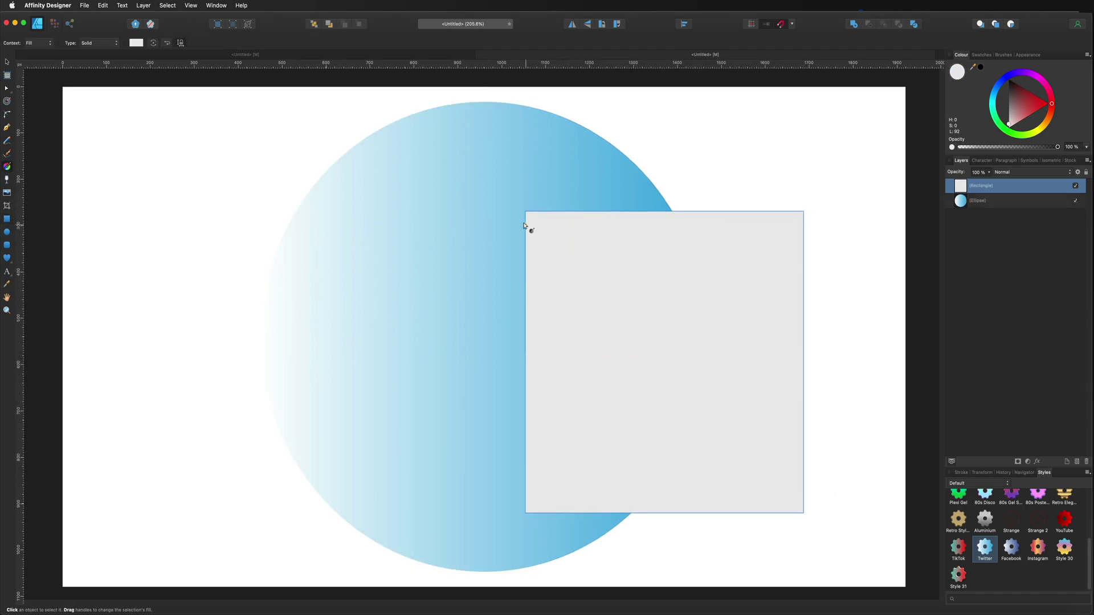
{"action": "left_click_drag", "start_coordinate": [527, 214], "coordinate": [768, 498]}
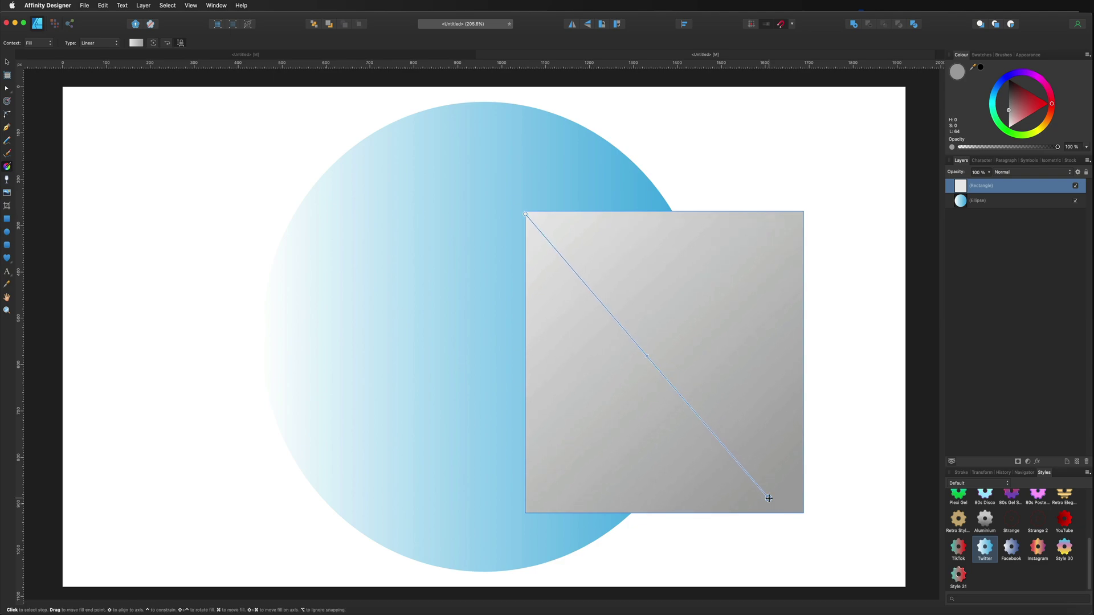
Colour the square's gradient stops green, pink and light blue.
{"action": "left_click", "coordinate": [1017, 136]}
{"action": "left_click", "coordinate": [701, 419]}
{"action": "left_click", "coordinate": [1050, 91]}
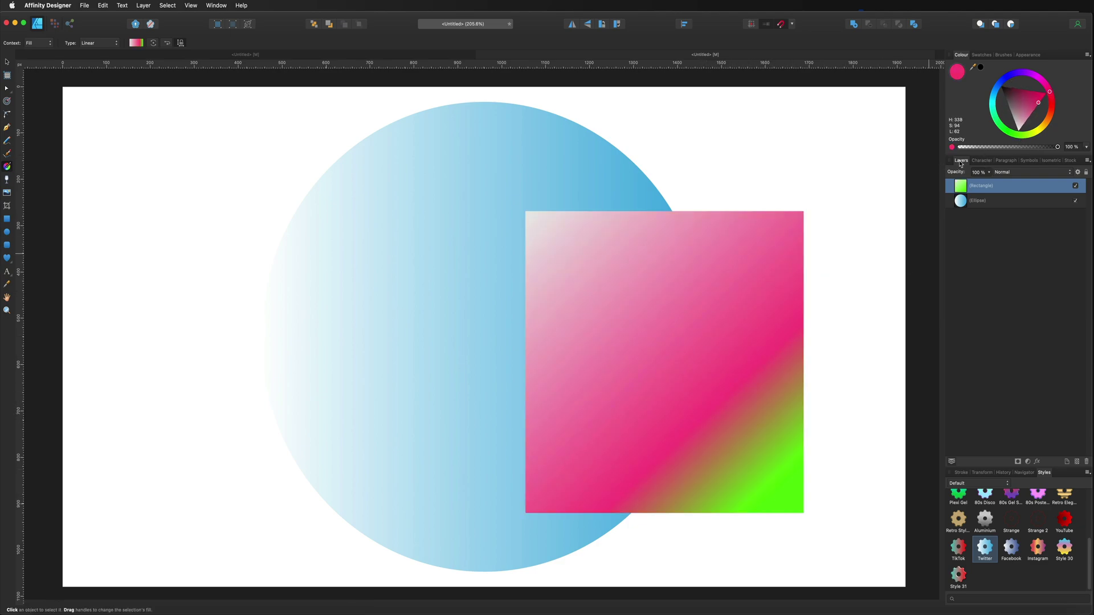
{"action": "left_click", "coordinate": [620, 325]}
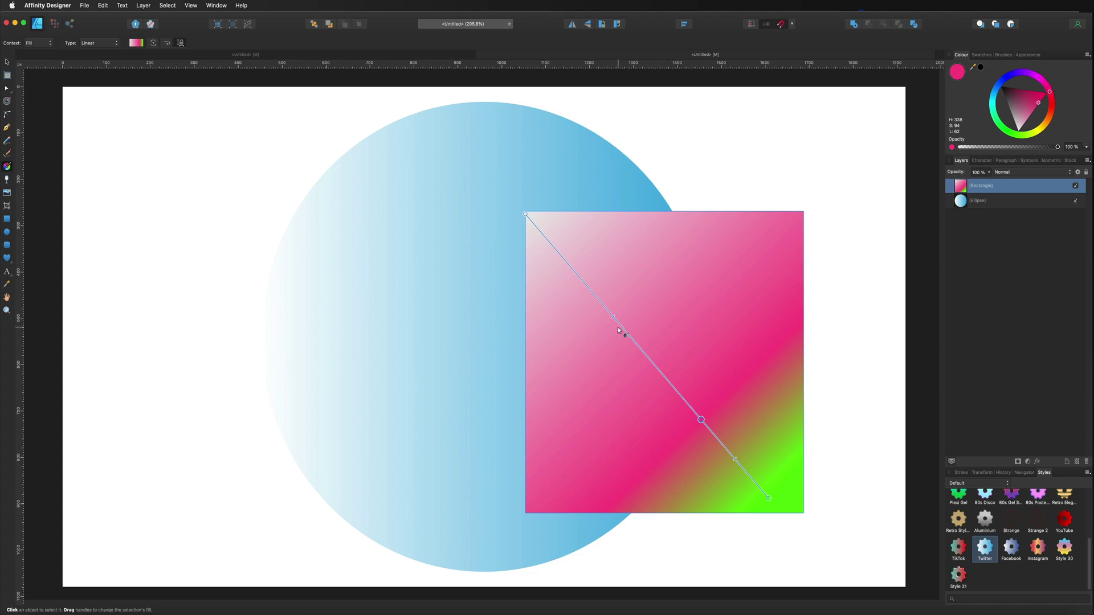
{"action": "left_click", "coordinate": [992, 96]}
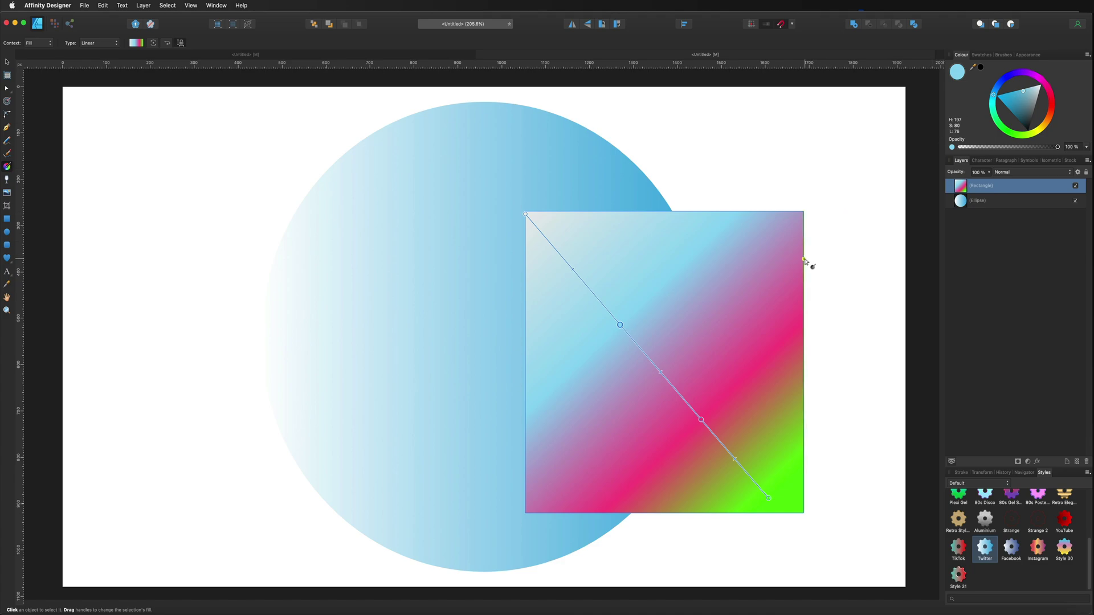
{"action": "left_click", "coordinate": [104, 5]}
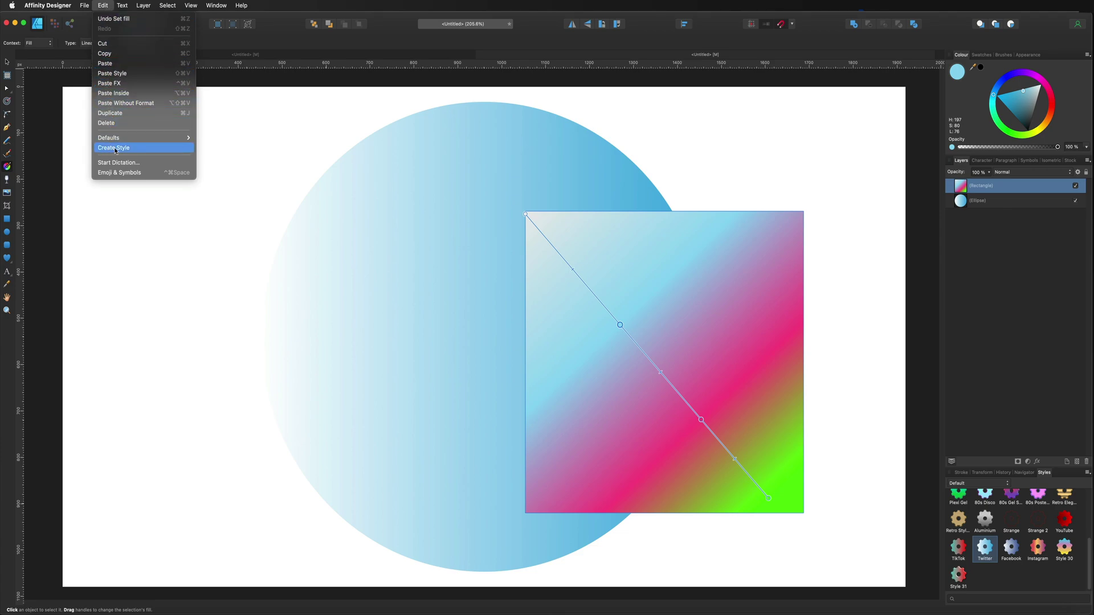
Create Style 32 from the square's gradient and inspect its options without changes.
{"action": "left_click", "coordinate": [115, 150]}
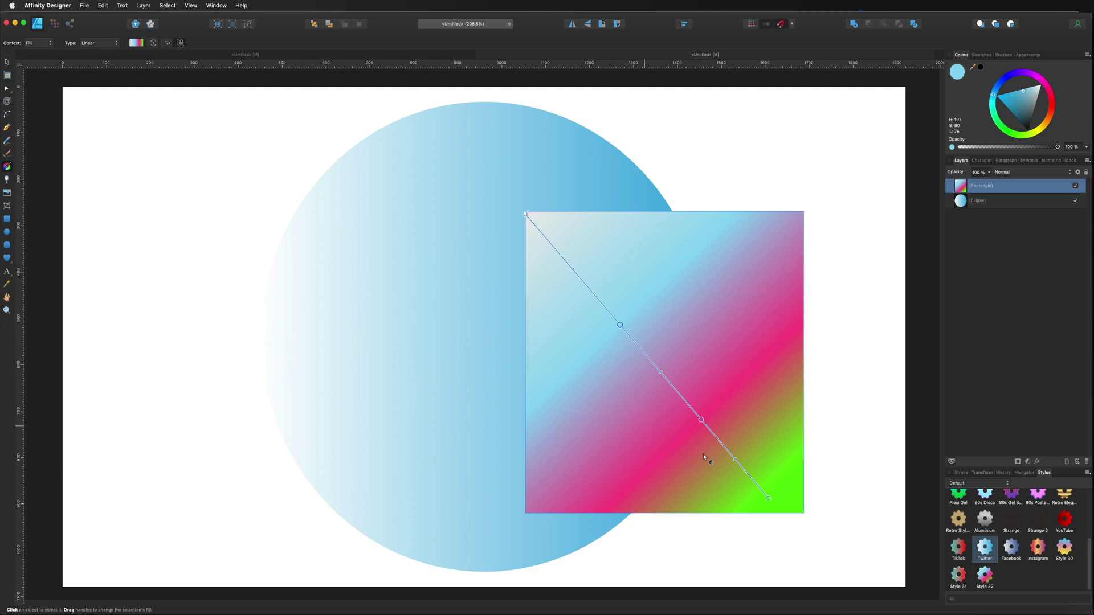
{"action": "right_click", "coordinate": [986, 582]}
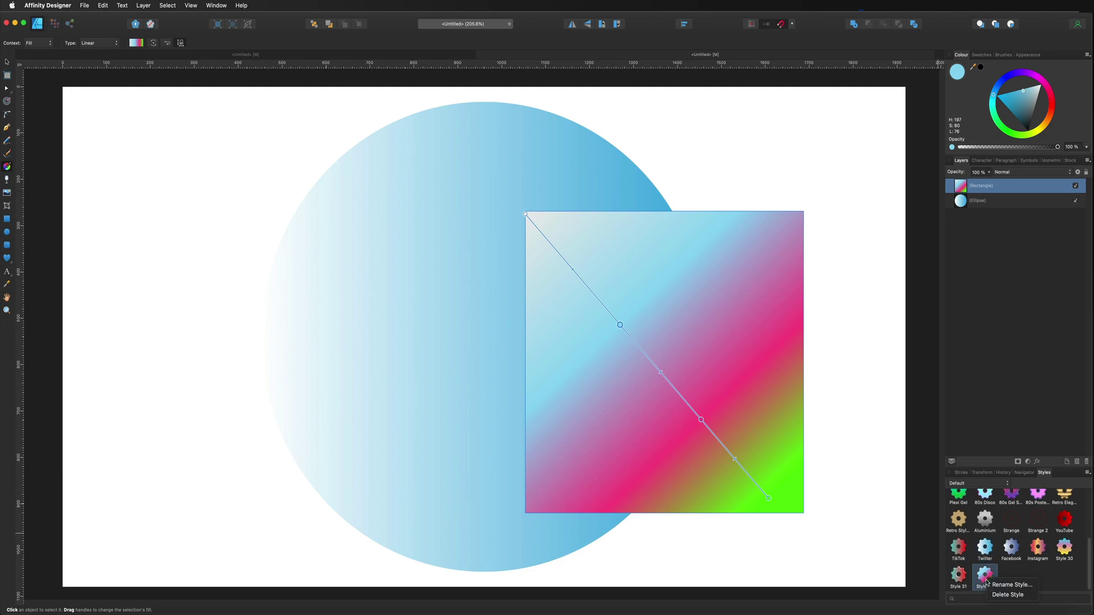
{"action": "left_click", "coordinate": [1057, 575]}
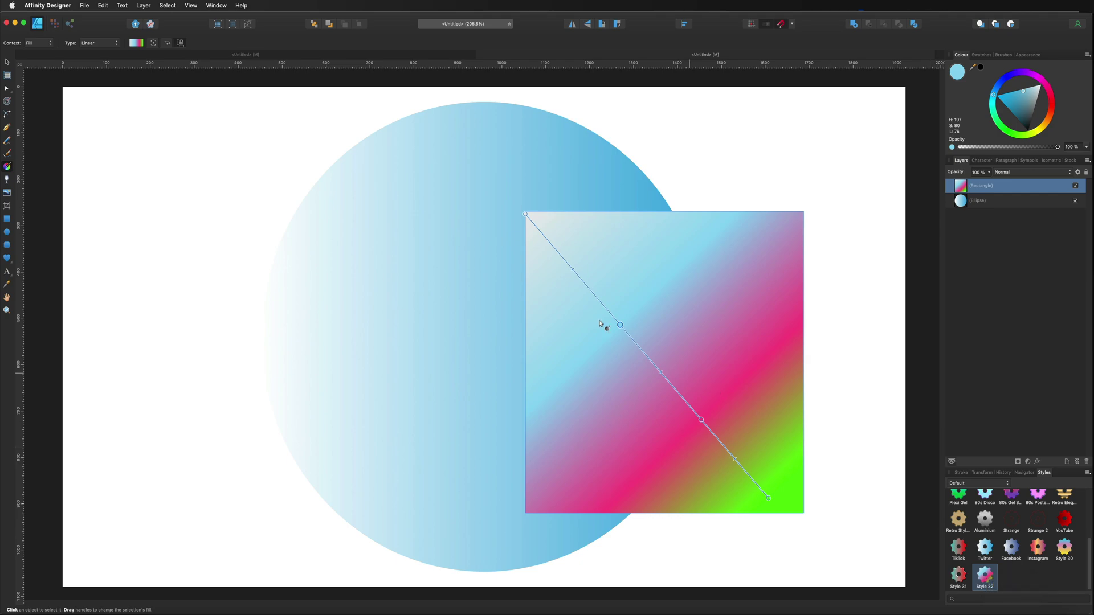
Apply Style 32 to the circle and delete the square.
{"action": "left_click", "coordinate": [7, 63]}
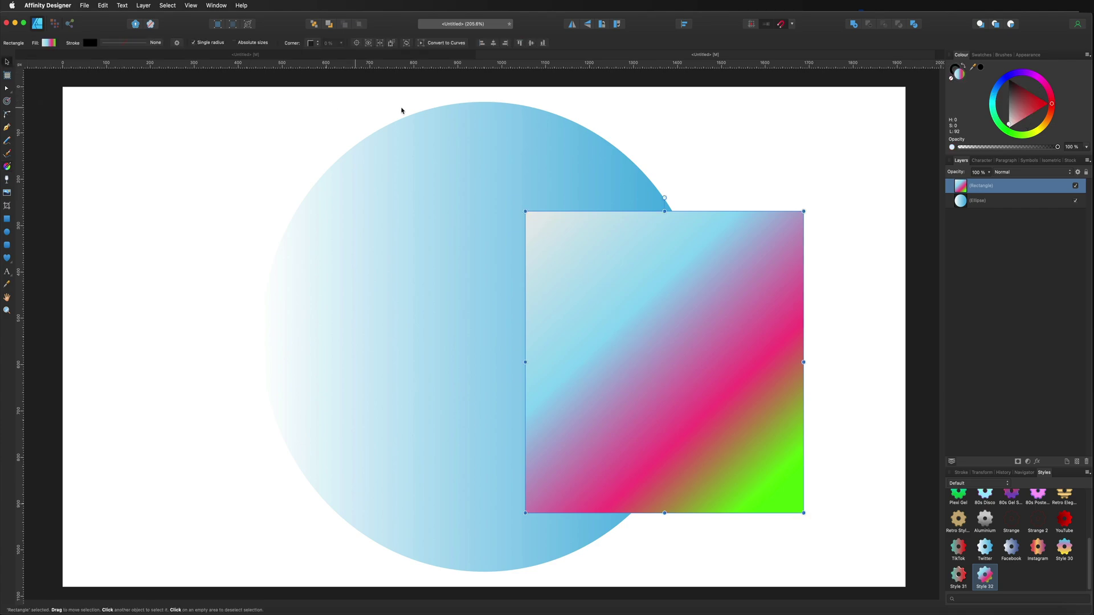
{"action": "left_click", "coordinate": [458, 126]}
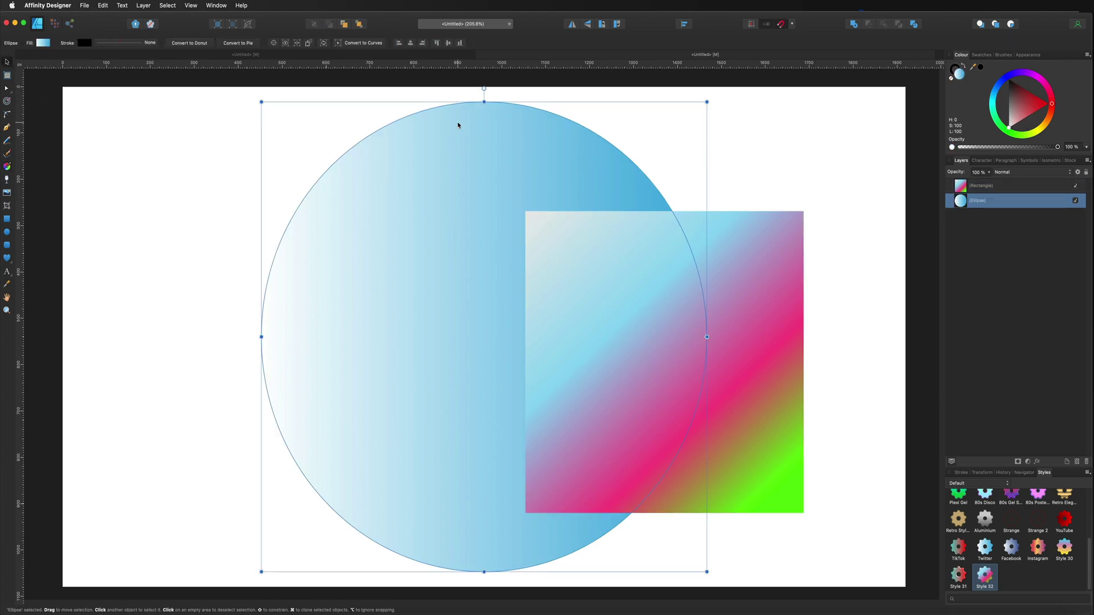
{"action": "left_click", "coordinate": [986, 579]}
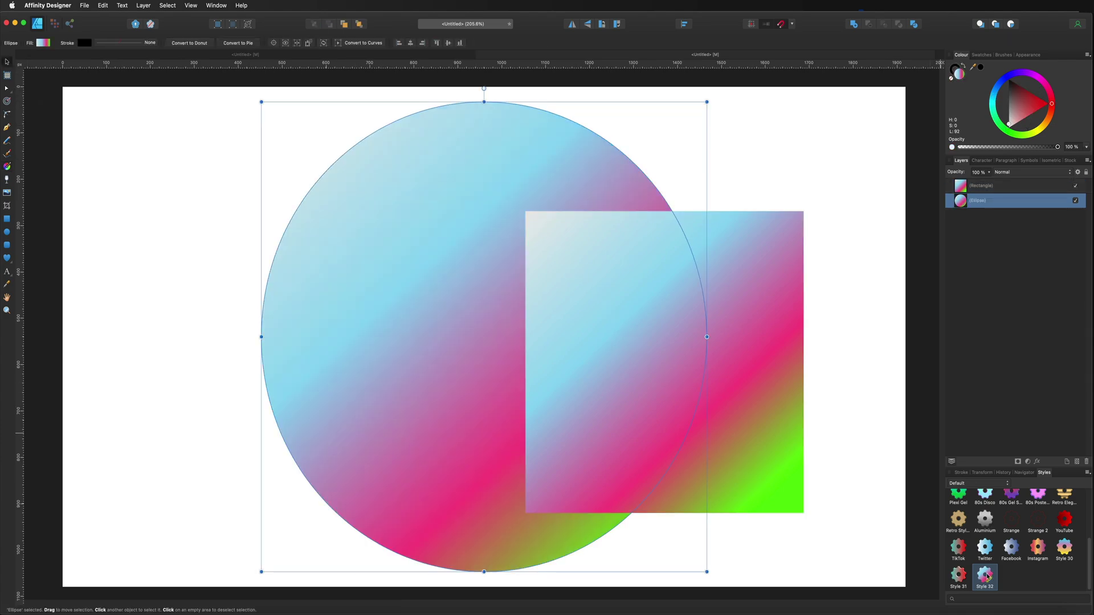
{"action": "left_click", "coordinate": [753, 498]}
{"action": "key", "text": "Delete"}
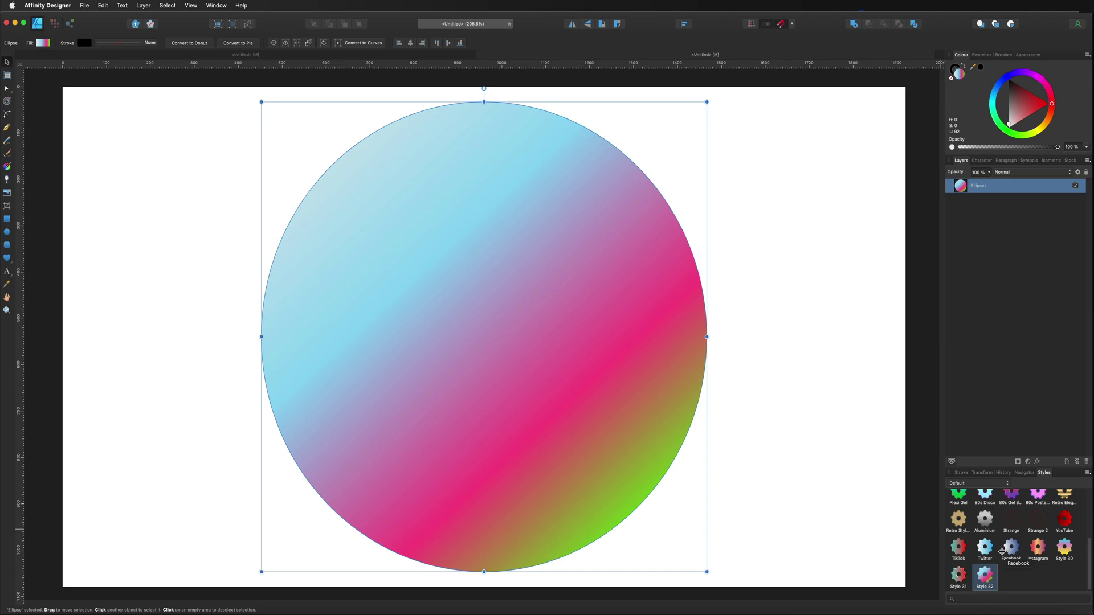
Delete the Style 32 preset and reapply the Twitter style to the circle.
{"action": "right_click", "coordinate": [995, 577]}
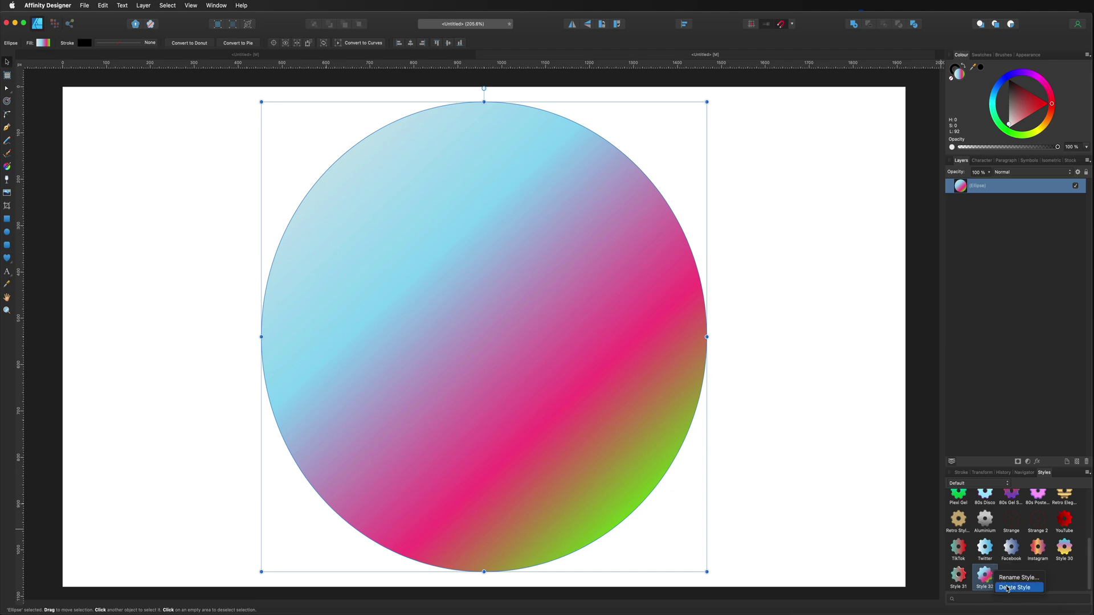
{"action": "left_click", "coordinate": [1008, 587]}
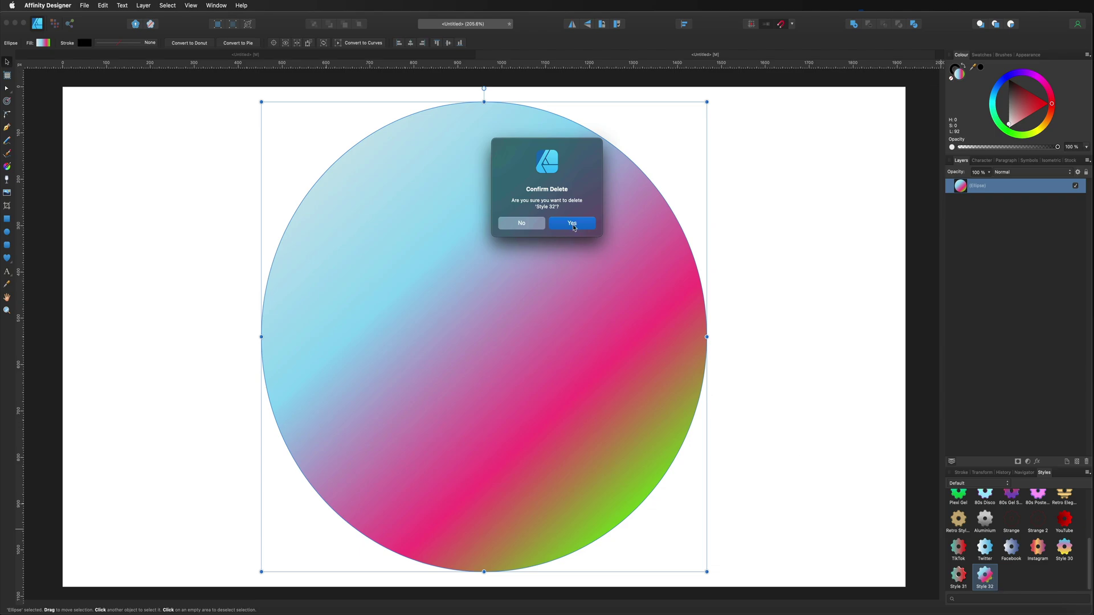
{"action": "left_click", "coordinate": [573, 224]}
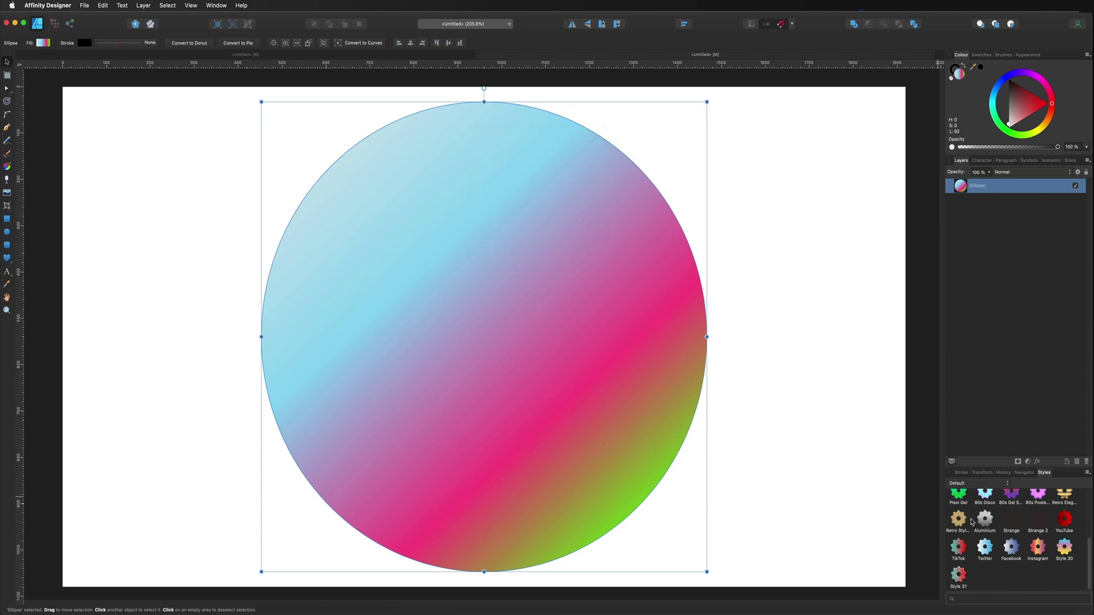
{"action": "left_click", "coordinate": [985, 547]}
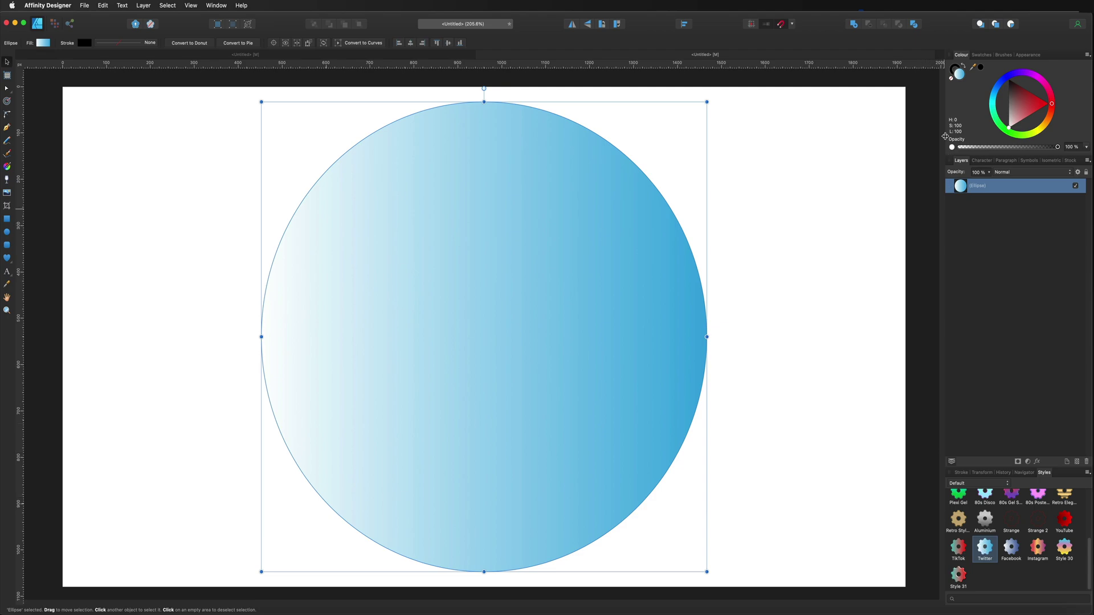
Remove the circle's outline and open the Assets panel showing Social Logos.
{"action": "left_click", "coordinate": [954, 69]}
{"action": "left_click", "coordinate": [953, 78]}
{"action": "left_click", "coordinate": [962, 78]}
{"action": "left_click", "coordinate": [194, 6]}
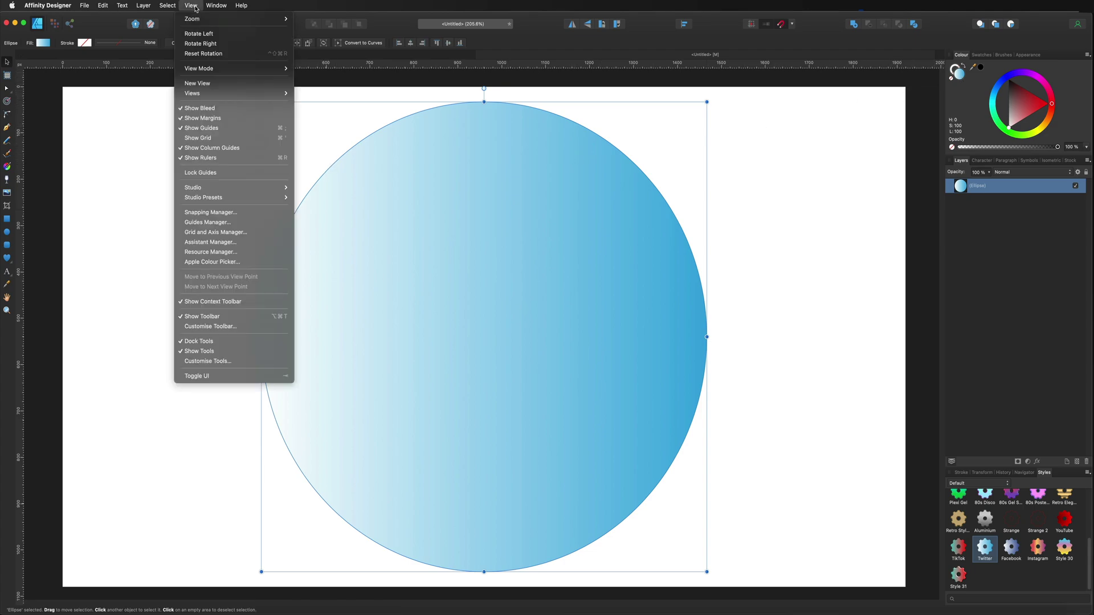
{"action": "mouse_move", "coordinate": [206, 187]}
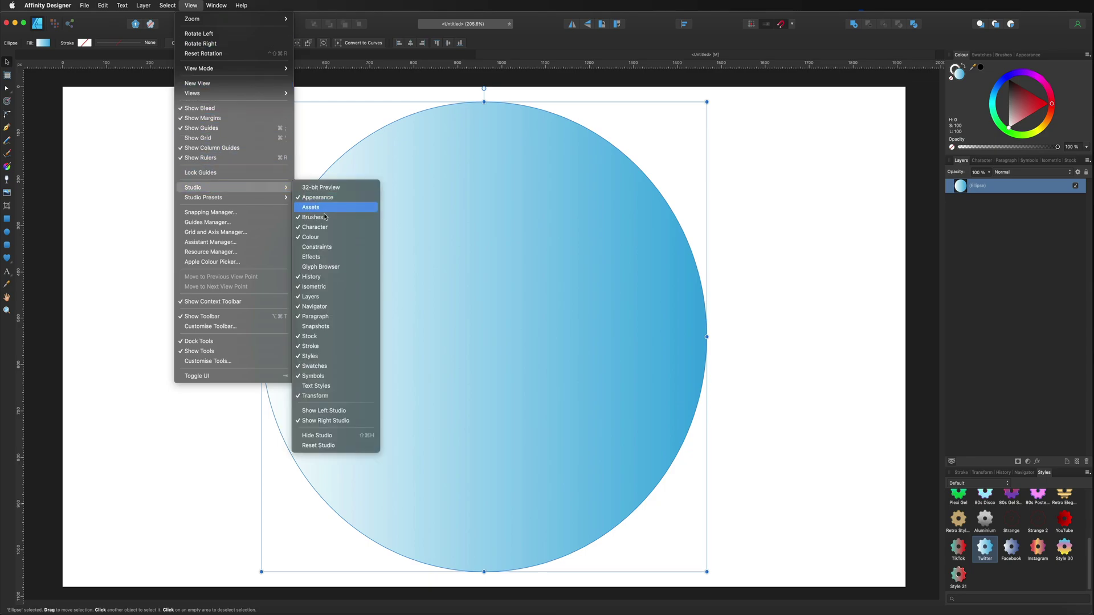
{"action": "left_click", "coordinate": [323, 210]}
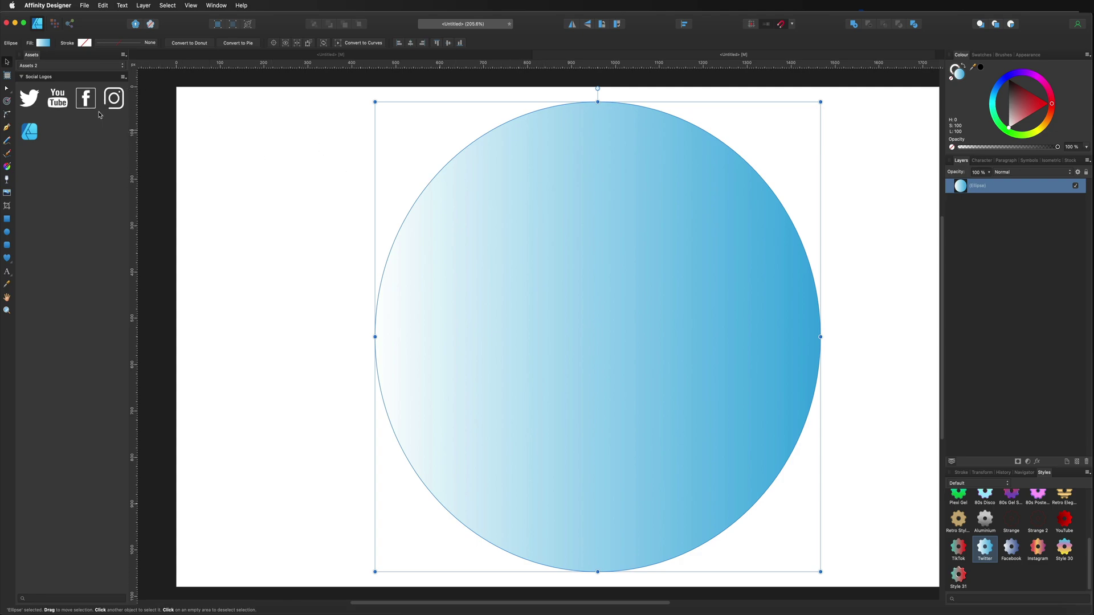
Drop the Twitter bird asset onto the circle, shrink it and centre it.
{"action": "left_click_drag", "start_coordinate": [30, 103], "coordinate": [590, 316]}
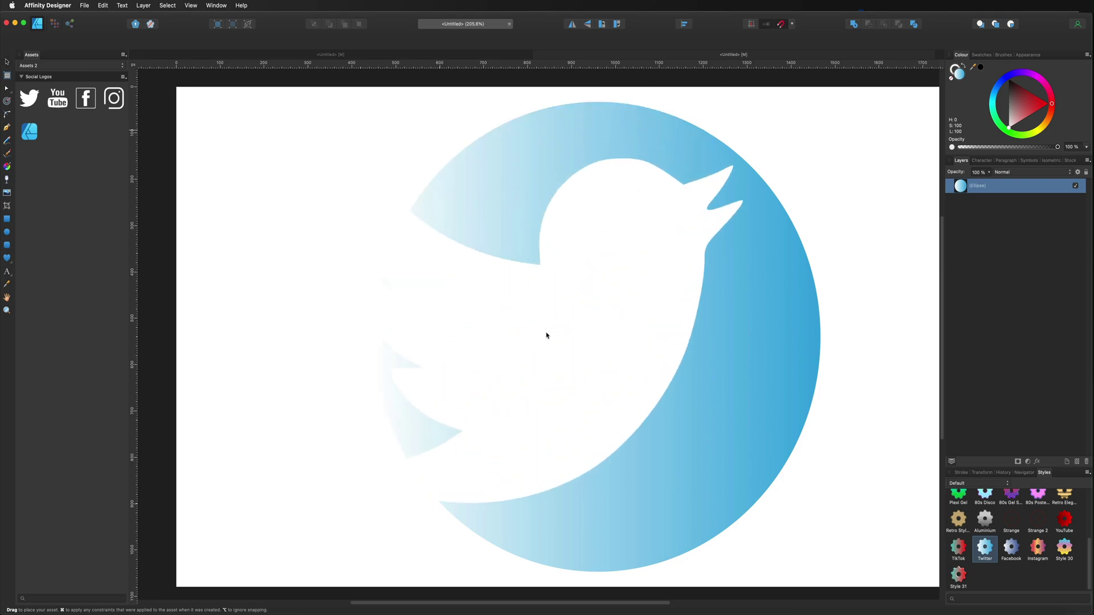
{"action": "left_click_drag", "start_coordinate": [740, 160], "coordinate": [660, 232]}
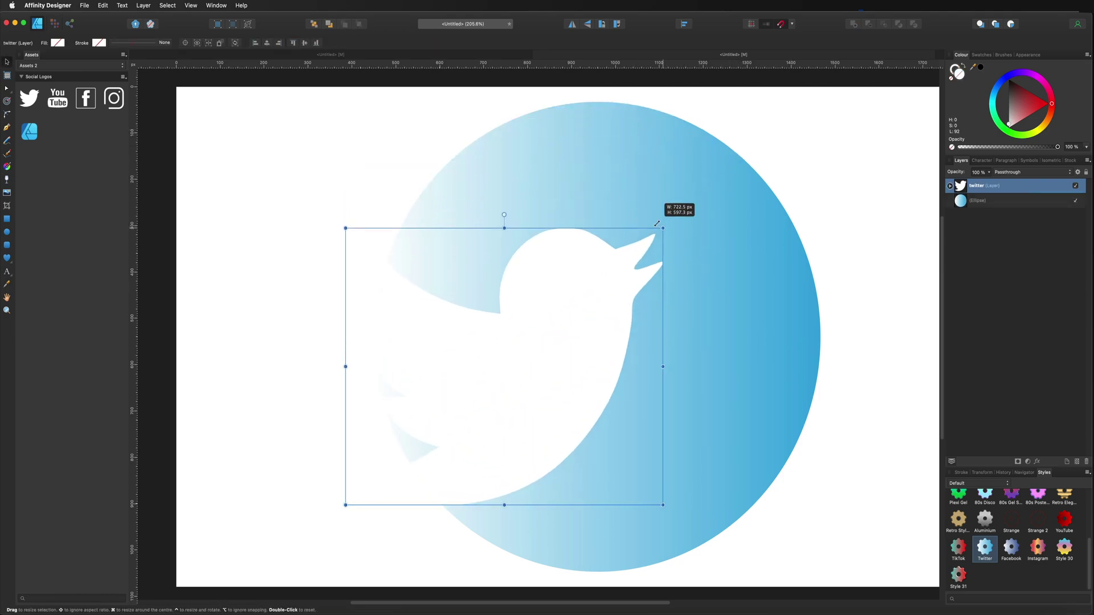
{"action": "left_click_drag", "start_coordinate": [539, 349], "coordinate": [632, 319]}
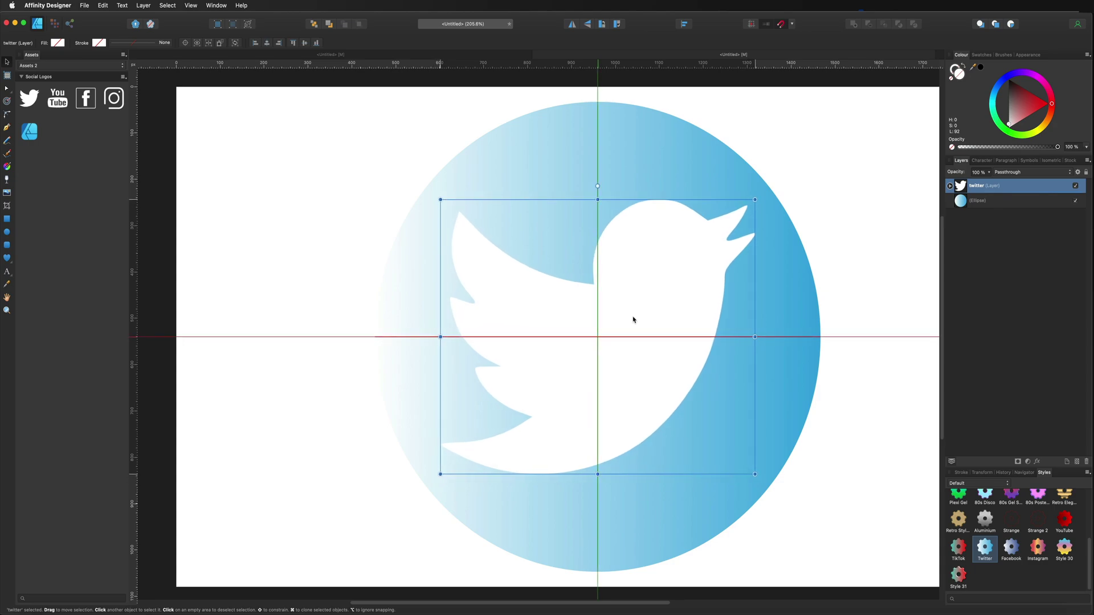
{"action": "left_click_drag", "start_coordinate": [633, 320], "coordinate": [634, 319]}
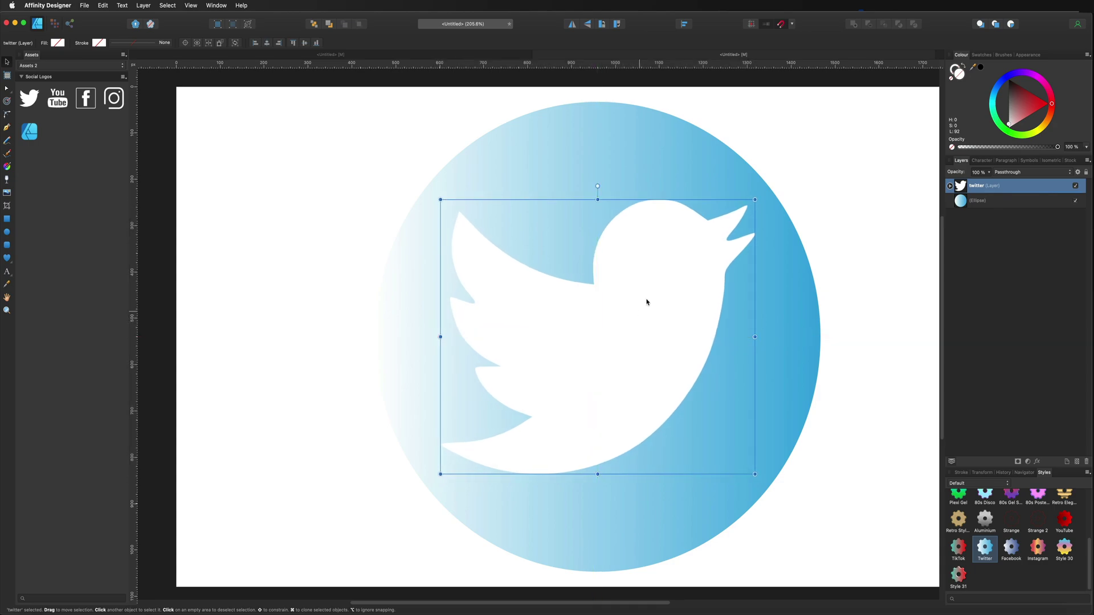
{"action": "left_click", "coordinate": [688, 132]}
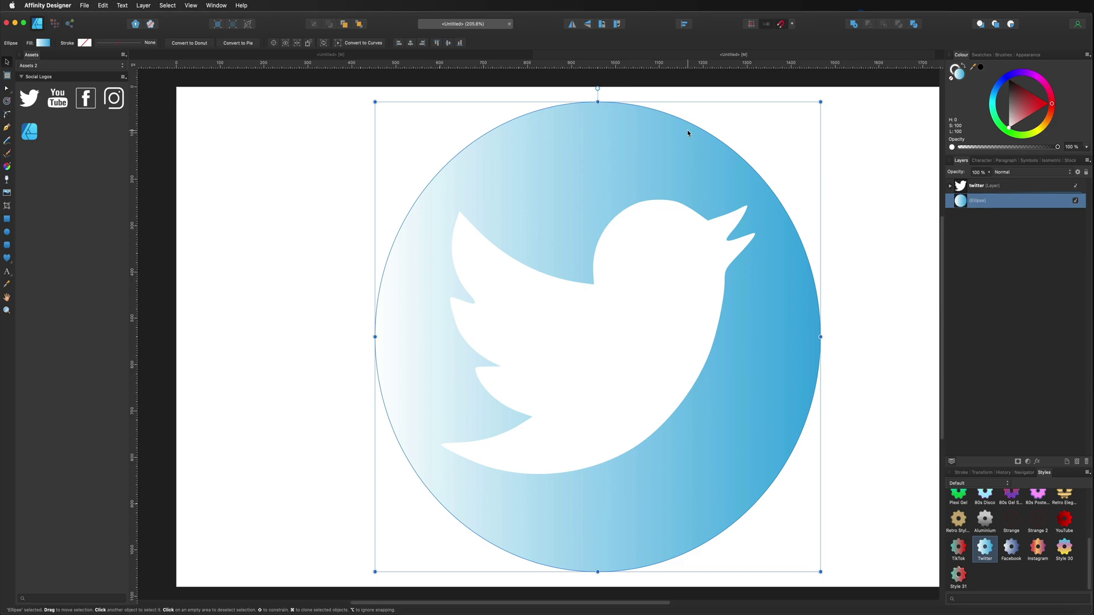
Duplicate the circle, shrink the copy slightly, remove its fill and make its outline white.
{"action": "key", "text": "super+j"}
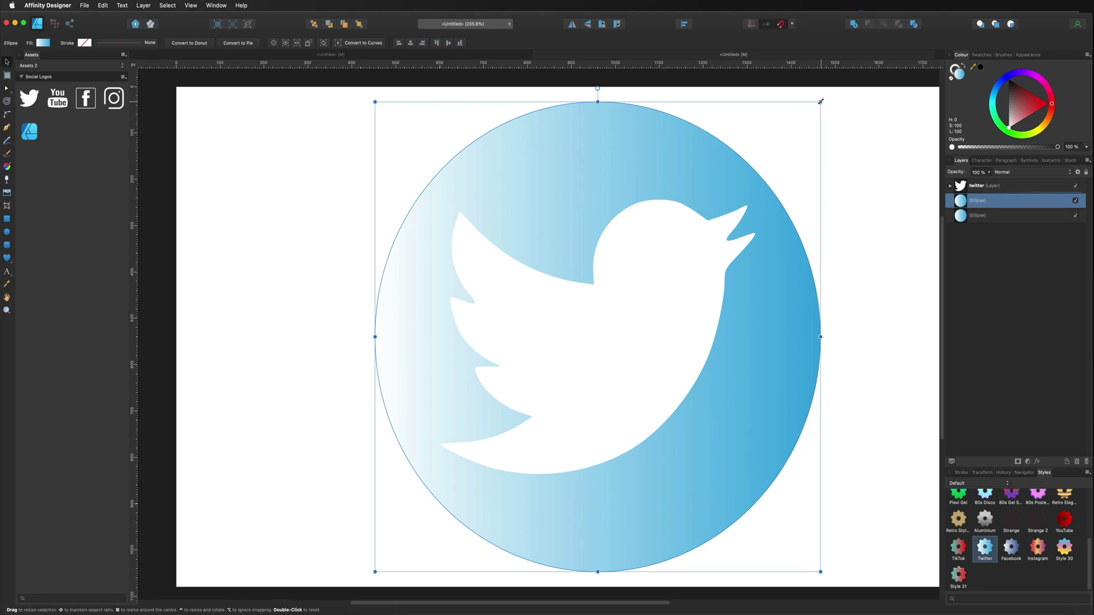
{"action": "left_click_drag", "start_coordinate": [820, 101], "coordinate": [802, 114]}
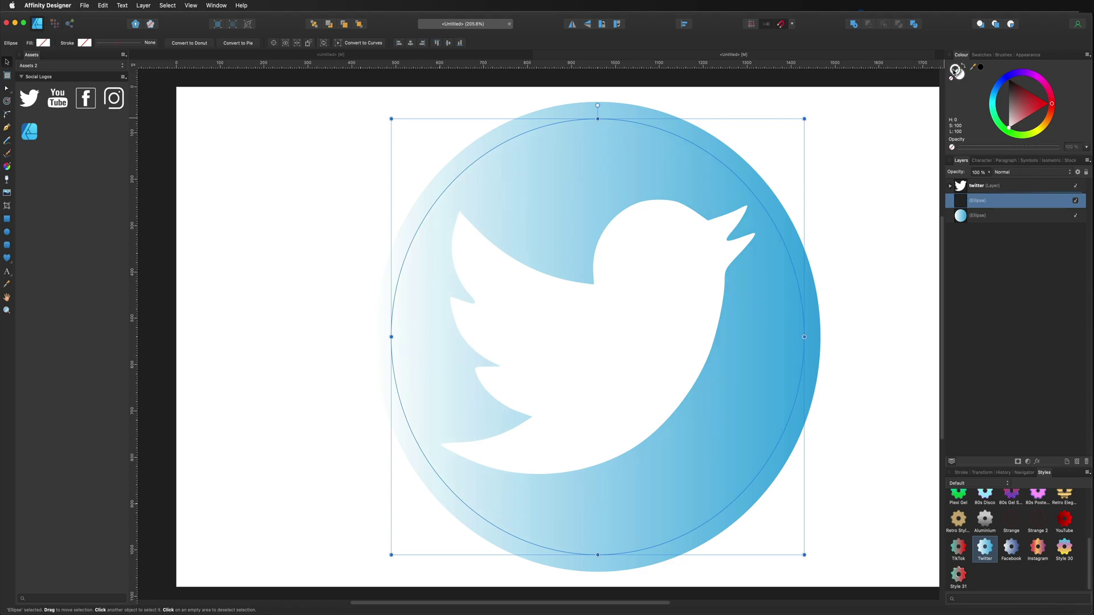
{"action": "left_click", "coordinate": [957, 70]}
{"action": "left_click_drag", "start_coordinate": [1011, 126], "coordinate": [1004, 148]}
Make the copy's white outline a 32 pt dashed stroke with square caps.
{"action": "left_click", "coordinate": [963, 472]}
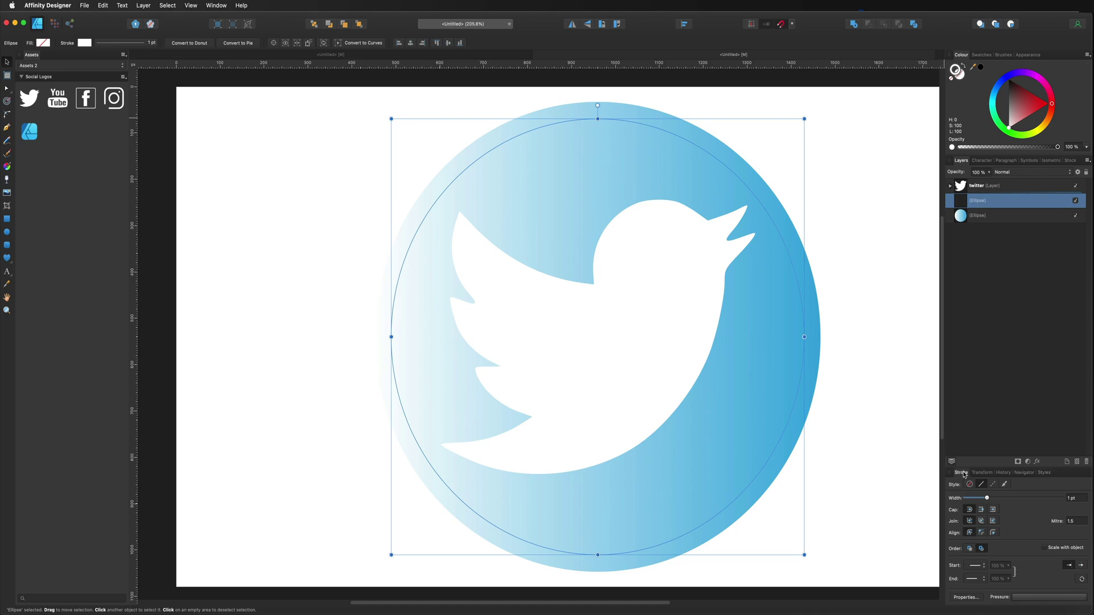
{"action": "left_click_drag", "start_coordinate": [987, 499], "coordinate": [1029, 497]}
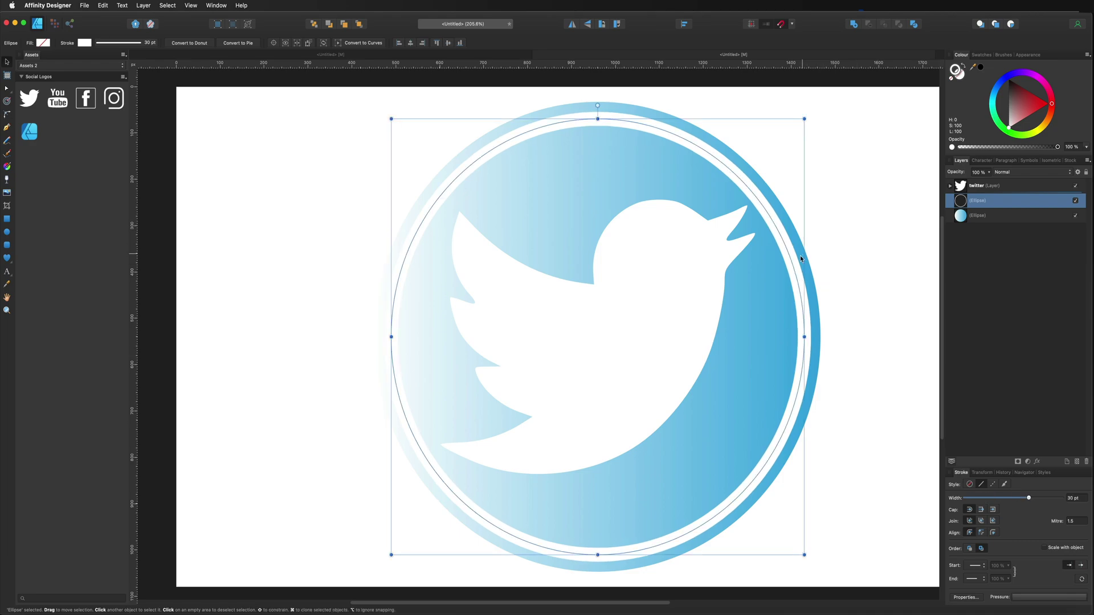
{"action": "left_click", "coordinate": [994, 484]}
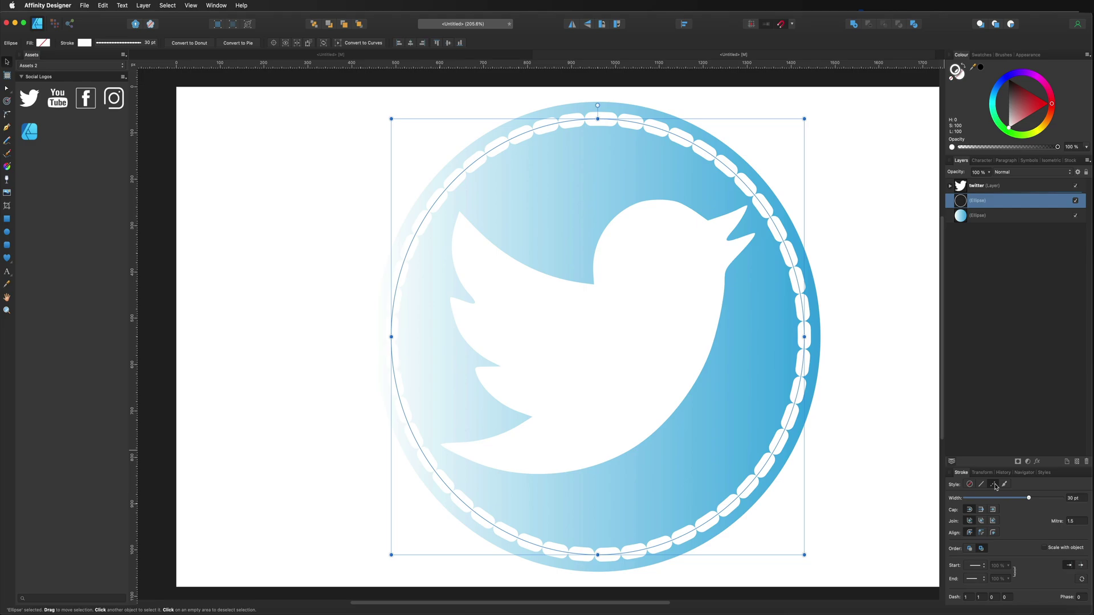
{"action": "left_click_drag", "start_coordinate": [1028, 499], "coordinate": [1028, 499]}
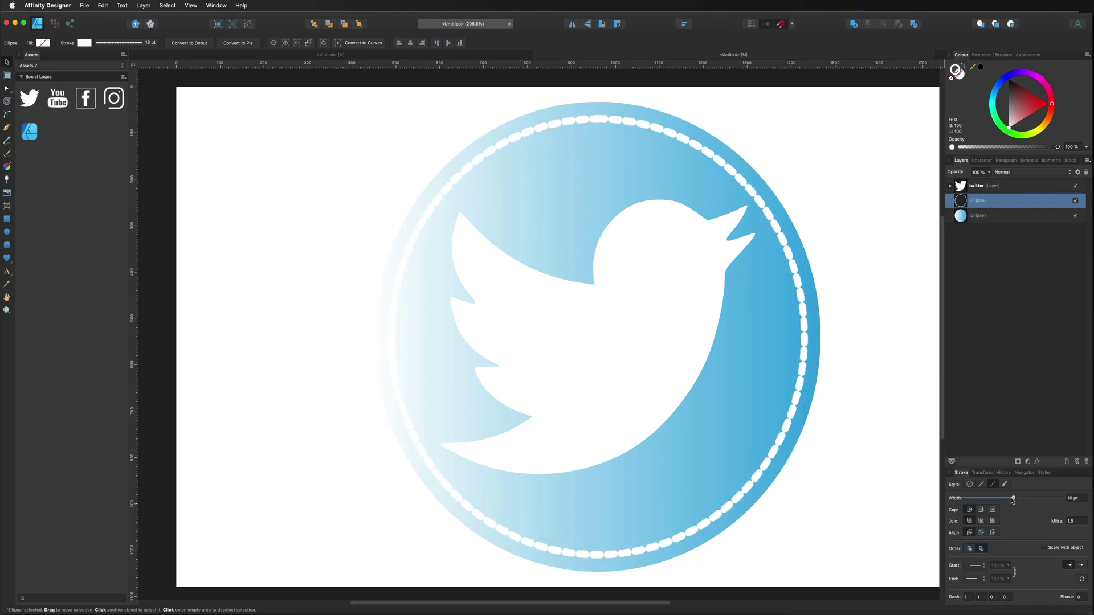
{"action": "left_click_drag", "start_coordinate": [1012, 498], "coordinate": [1030, 498]}
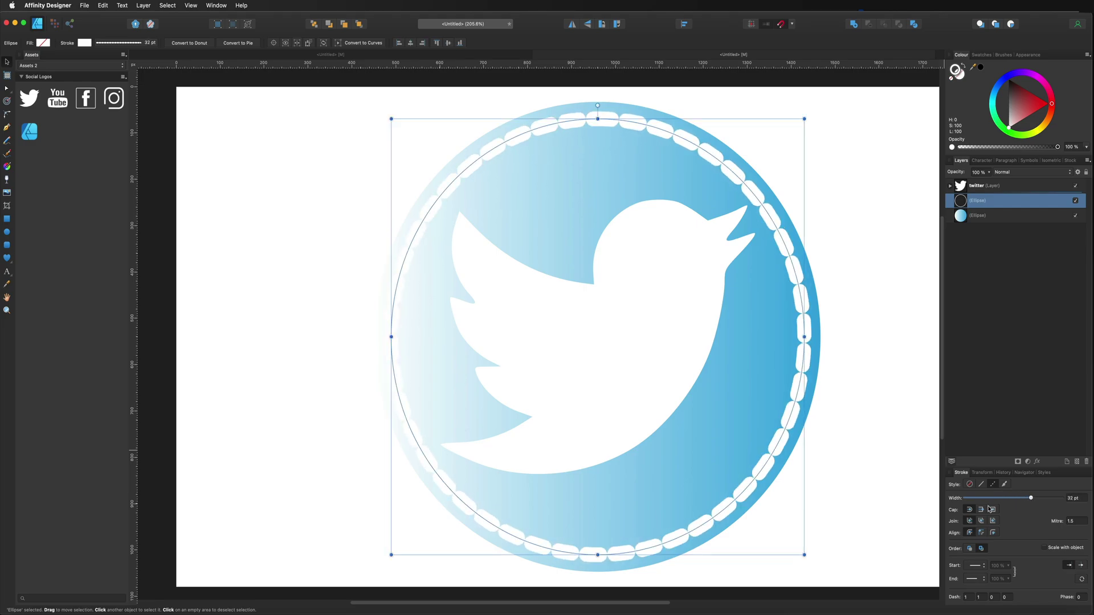
{"action": "left_click", "coordinate": [991, 509]}
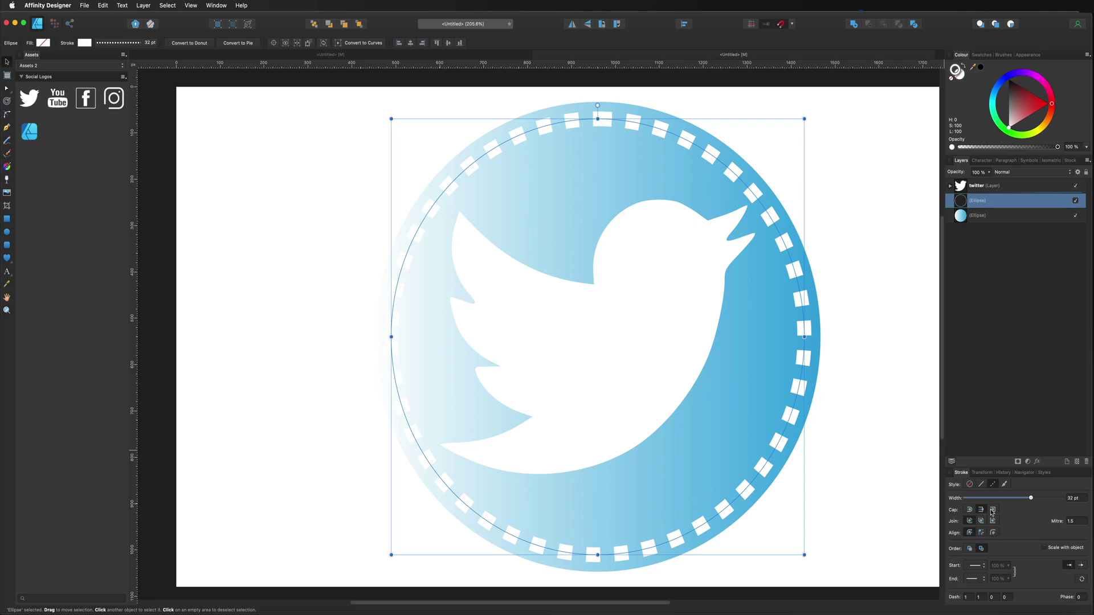
{"action": "left_click", "coordinate": [982, 510]}
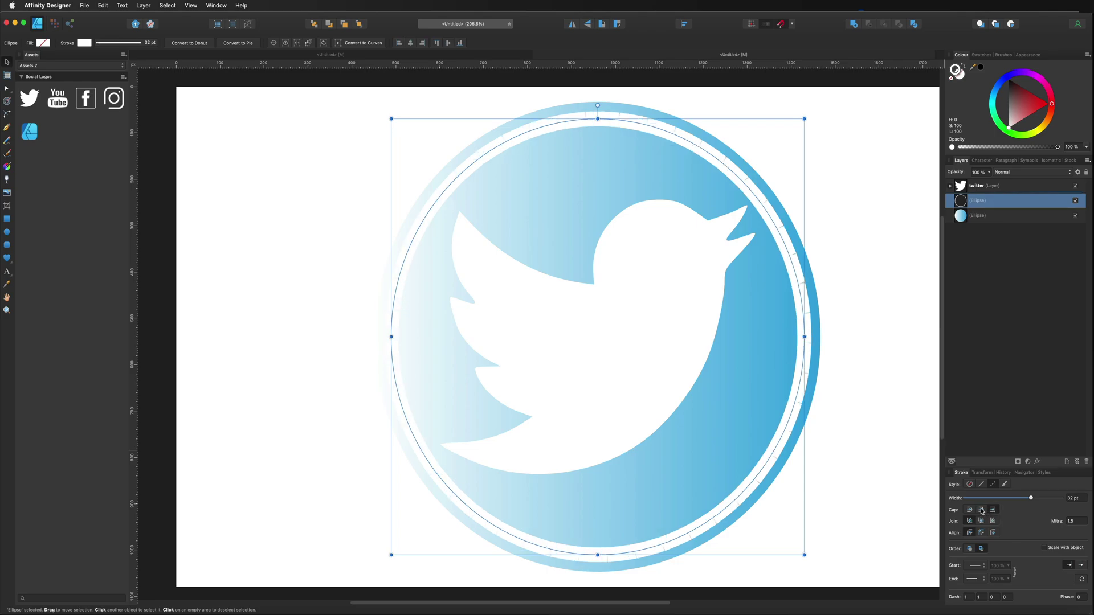
{"action": "left_click", "coordinate": [981, 509]}
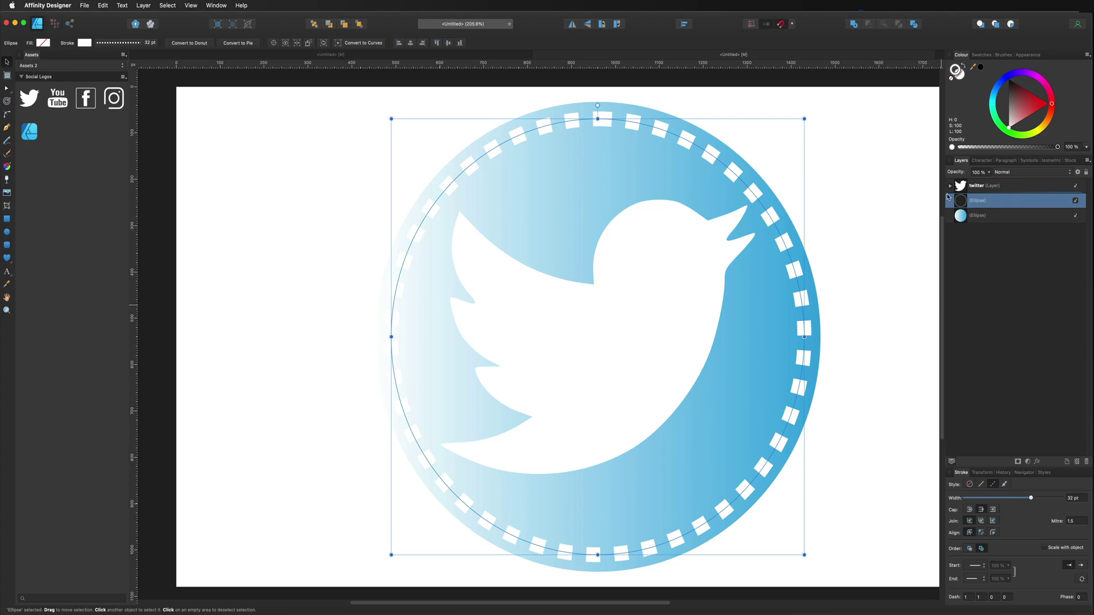
Move the bird curve out of the twitter layer and remove the emptied layer.
{"action": "left_click", "coordinate": [949, 188]}
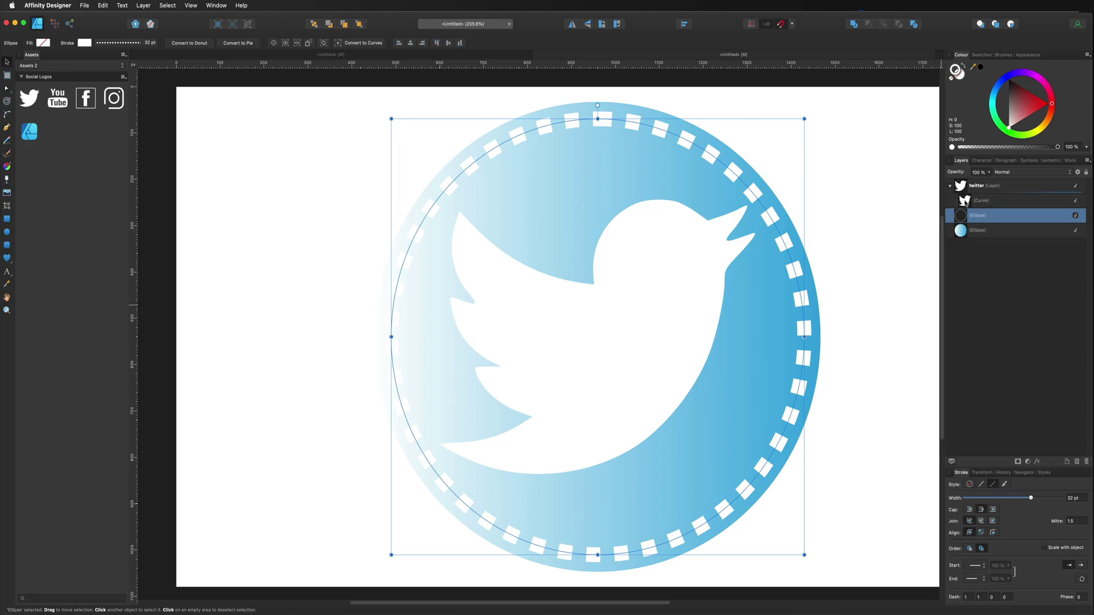
{"action": "left_click_drag", "start_coordinate": [964, 202], "coordinate": [959, 181]}
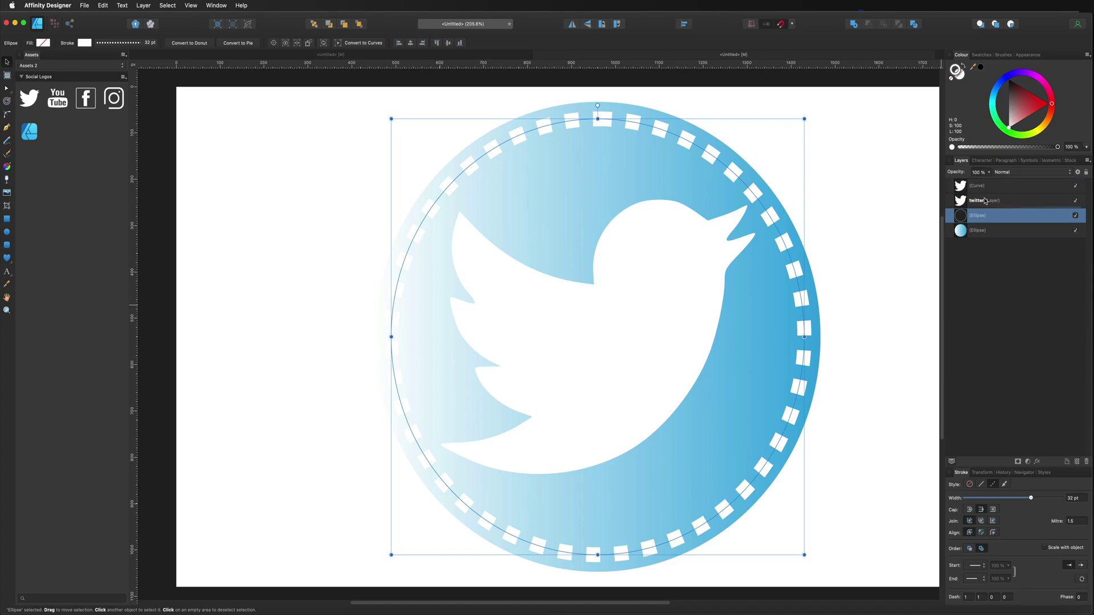
{"action": "left_click", "coordinate": [987, 201]}
{"action": "key", "text": "super+shift+g"}
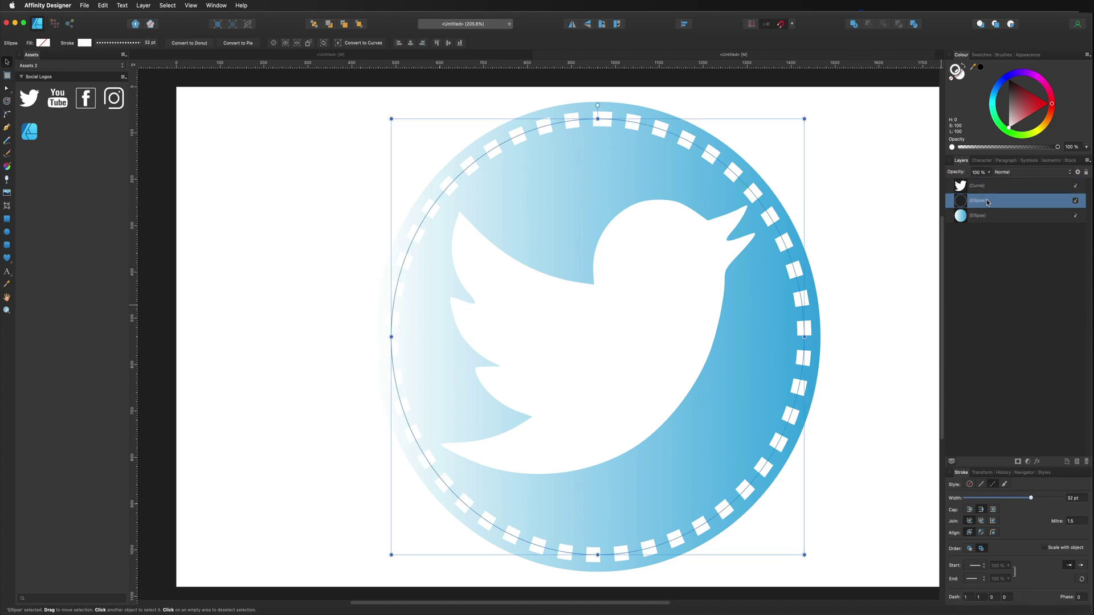
{"action": "left_click", "coordinate": [981, 186]}
Convert the bottom gradient Ellipse layer to curves.
{"action": "left_click", "coordinate": [985, 218]}
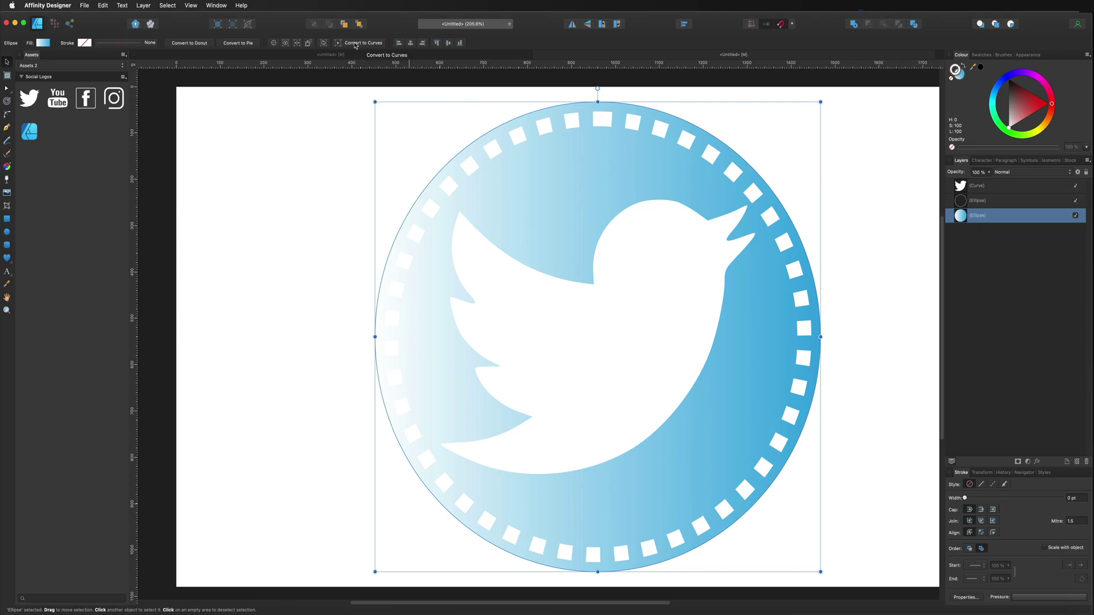
{"action": "left_click", "coordinate": [377, 45]}
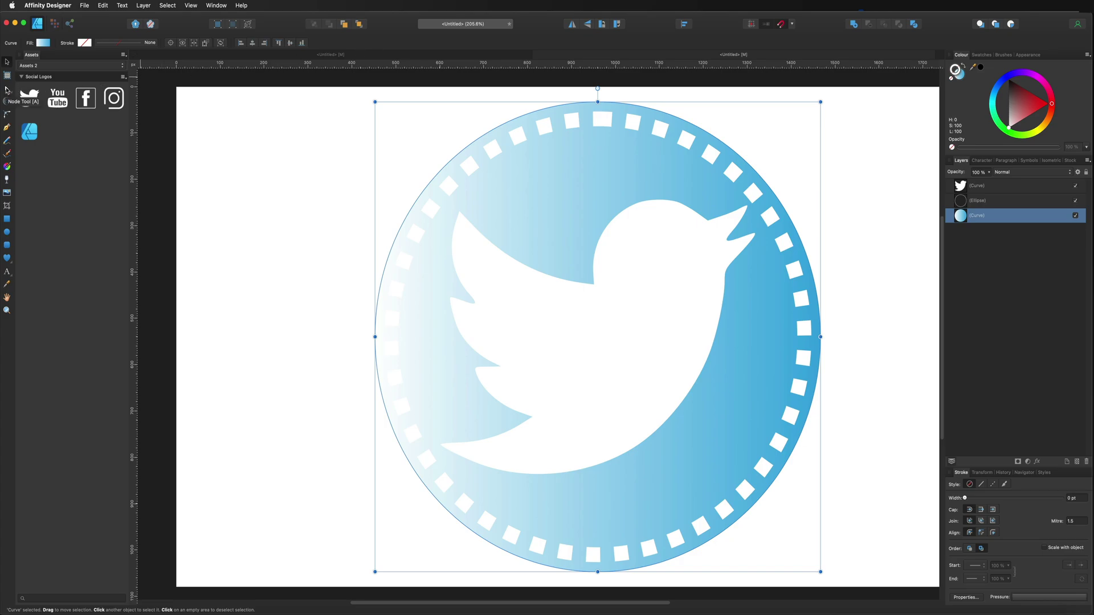
Add a node on the circle's top edge and split the outline there and at the right-edge node.
{"action": "left_click", "coordinate": [7, 89]}
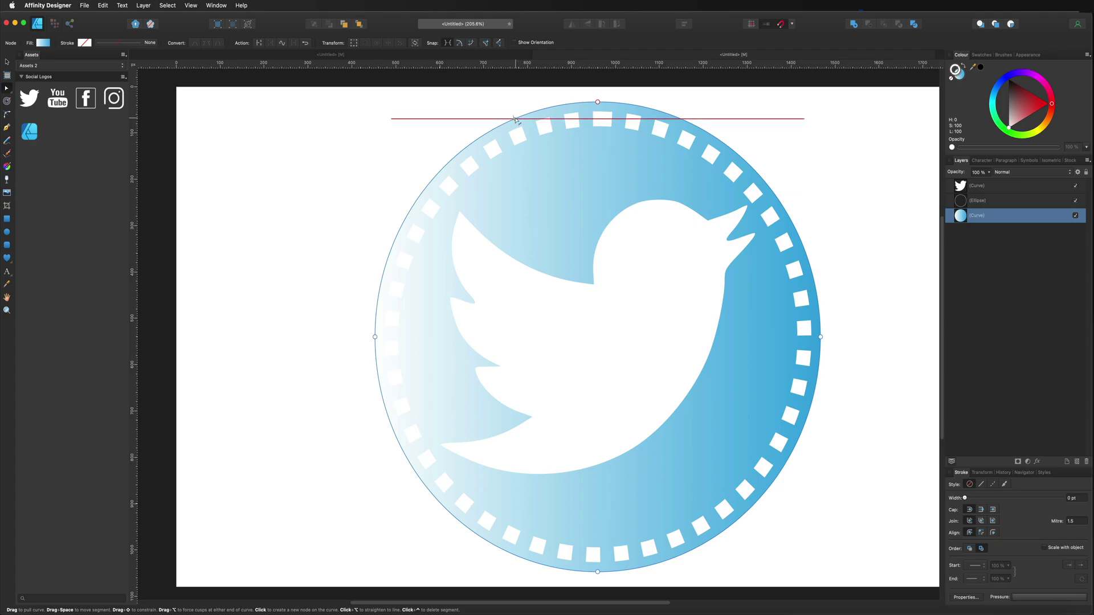
{"action": "left_click", "coordinate": [514, 120]}
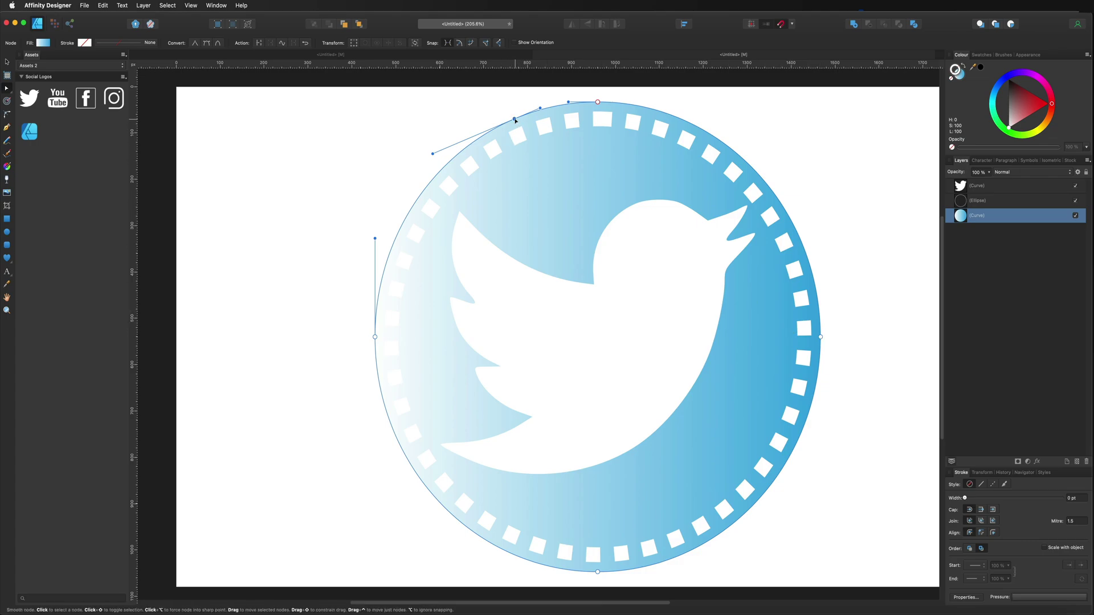
{"action": "left_click", "coordinate": [820, 338]}
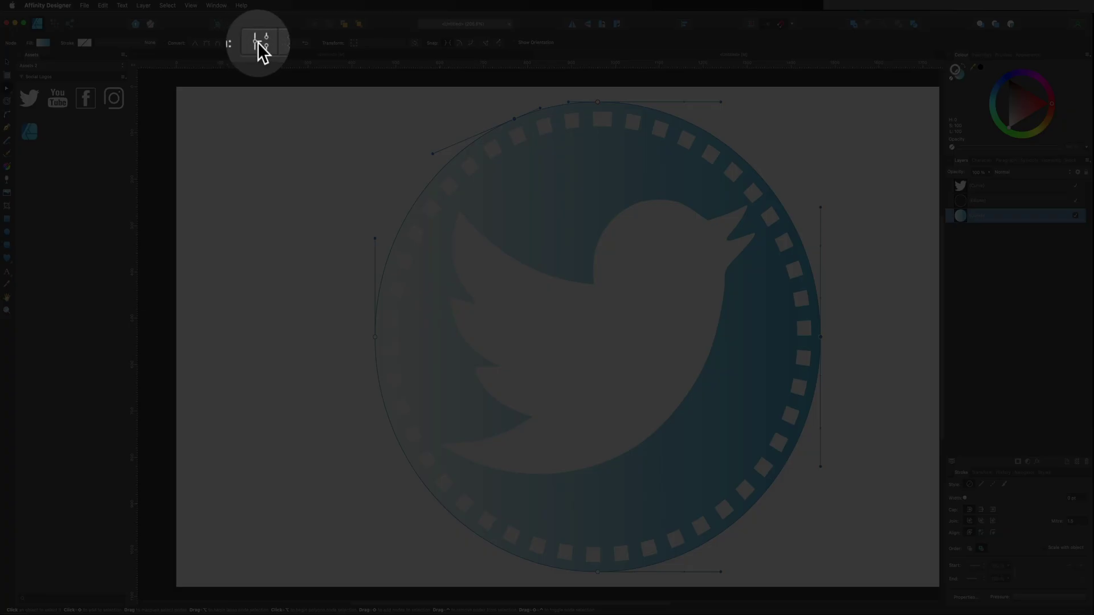
{"action": "left_click", "coordinate": [259, 43]}
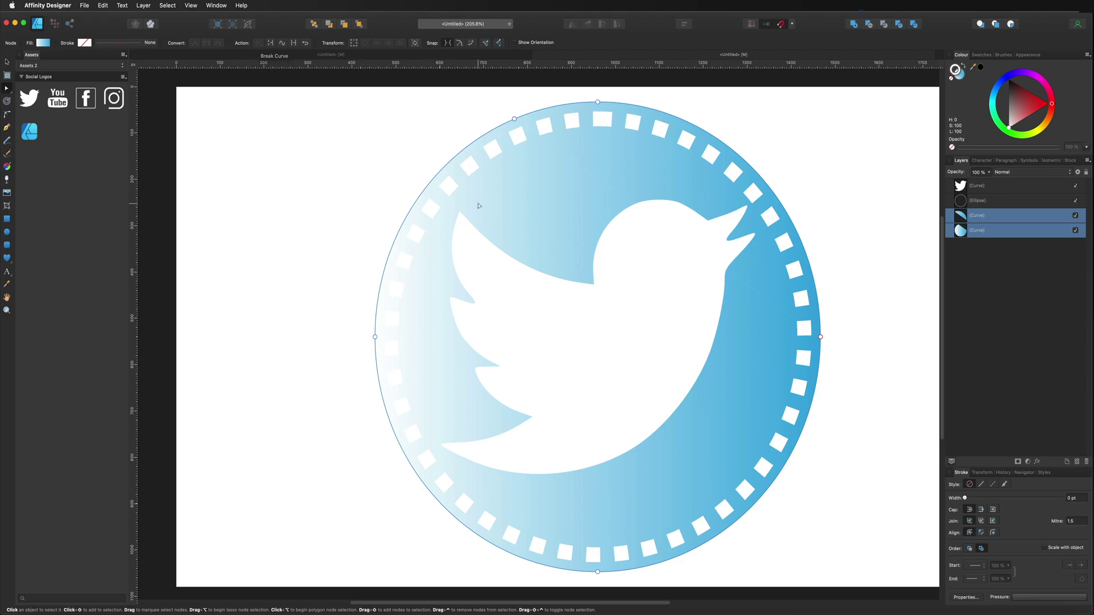
Select between the two resulting Curve layers, ending on the upper Curve.
{"action": "left_click", "coordinate": [976, 237]}
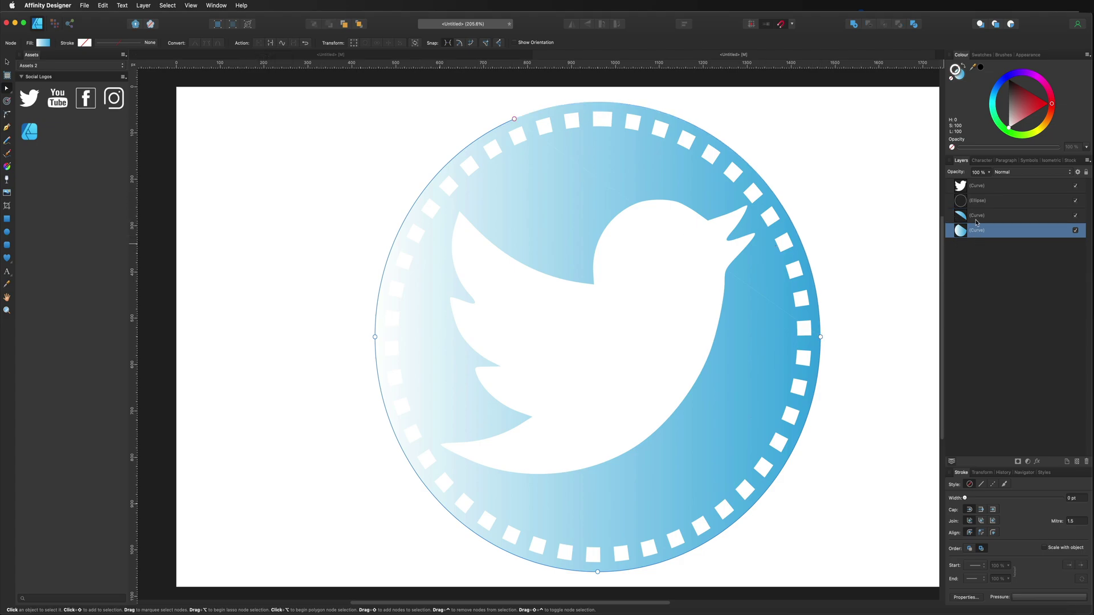
{"action": "left_click", "coordinate": [977, 217]}
{"action": "left_click", "coordinate": [977, 217]}
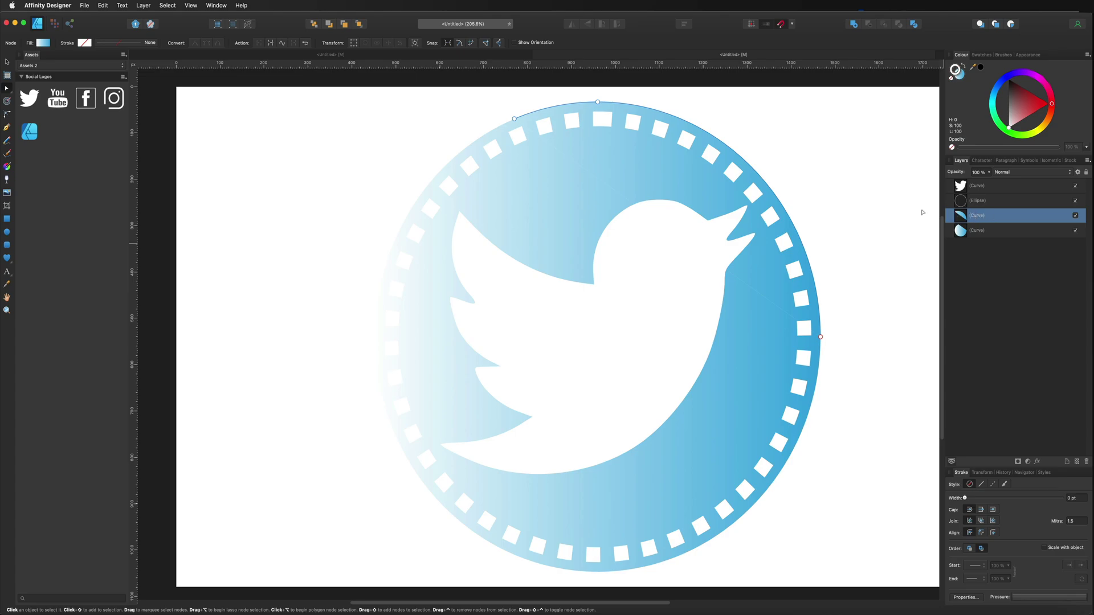
Rotate the duplicate gradient piece 180°, nudge it into place, and move its layer to the top.
{"action": "left_click", "coordinate": [8, 62]}
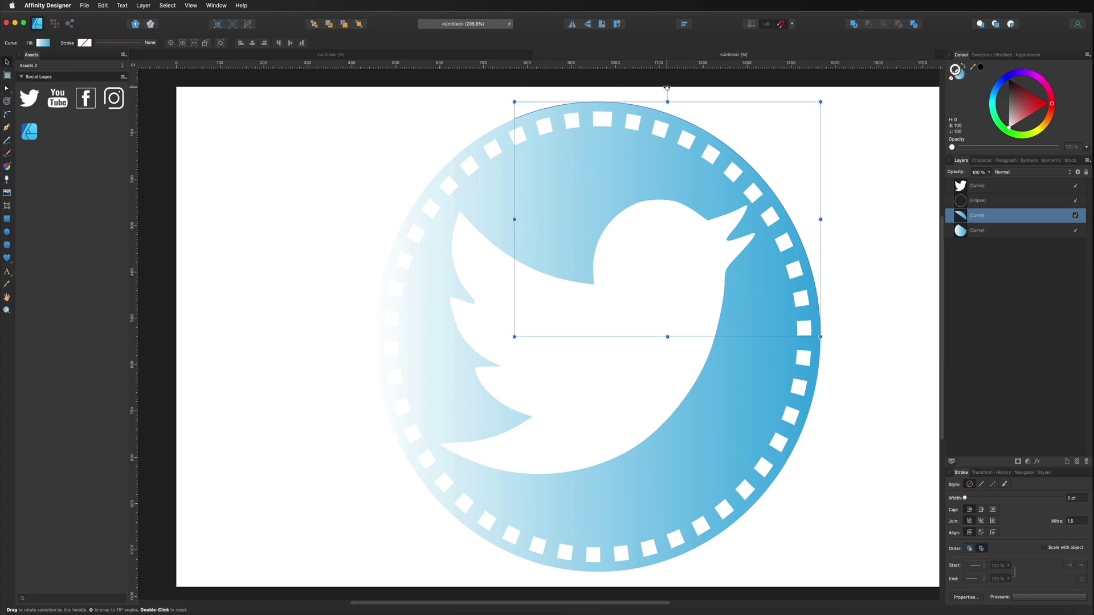
{"action": "mouse_move", "coordinate": [668, 89]}
{"action": "left_mouse_down"}
{"action": "mouse_move", "coordinate": [603, 254]}
{"action": "mouse_move", "coordinate": [669, 266]}
{"action": "left_mouse_up"}
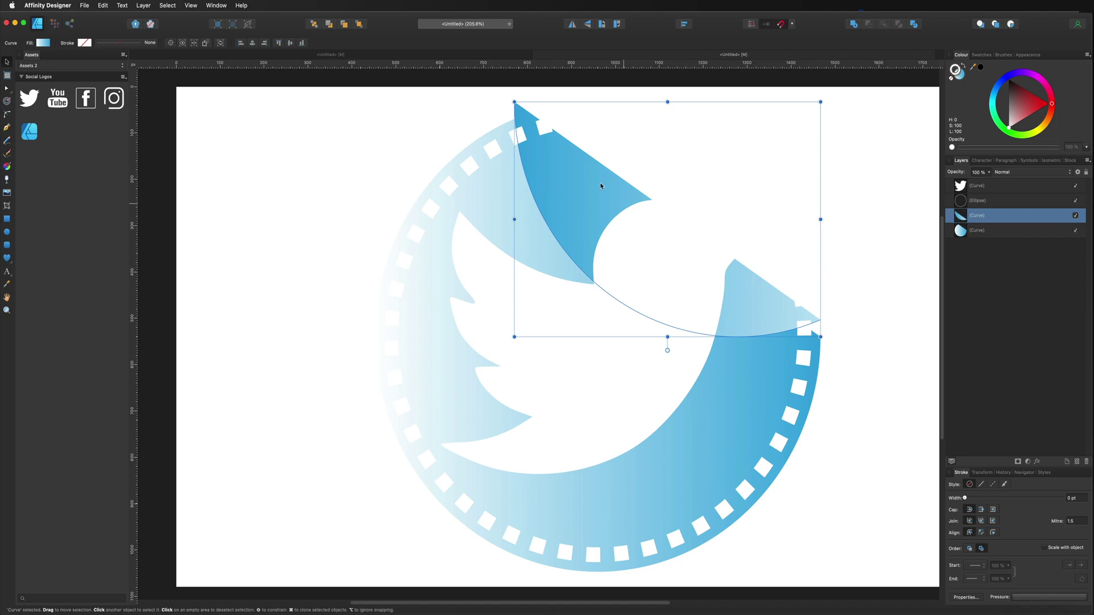
{"action": "left_click_drag", "start_coordinate": [579, 165], "coordinate": [579, 181]}
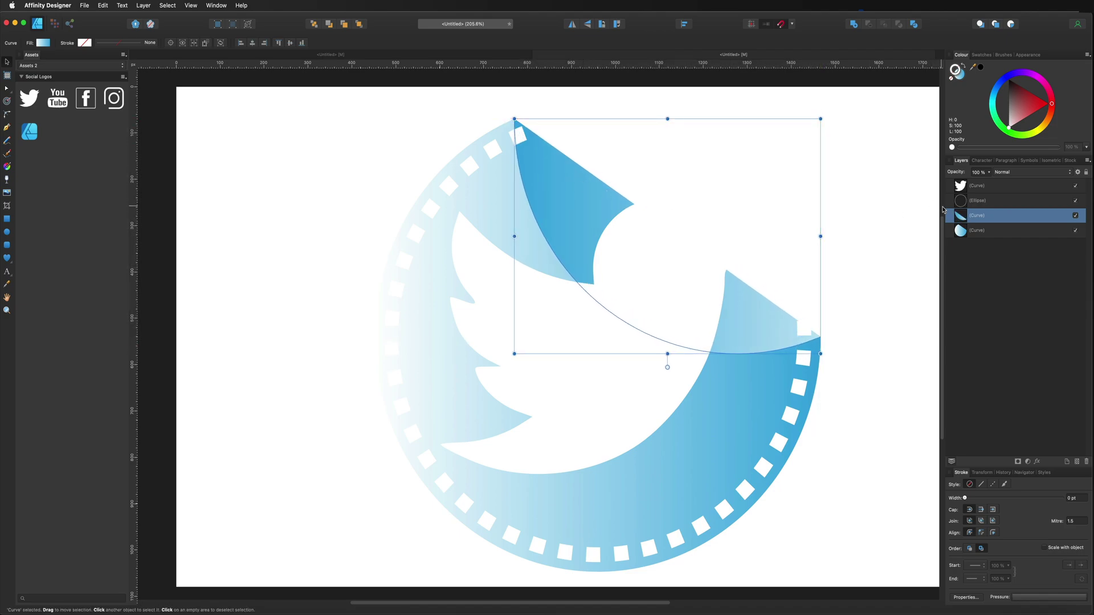
{"action": "left_click_drag", "start_coordinate": [959, 186], "coordinate": [955, 184]}
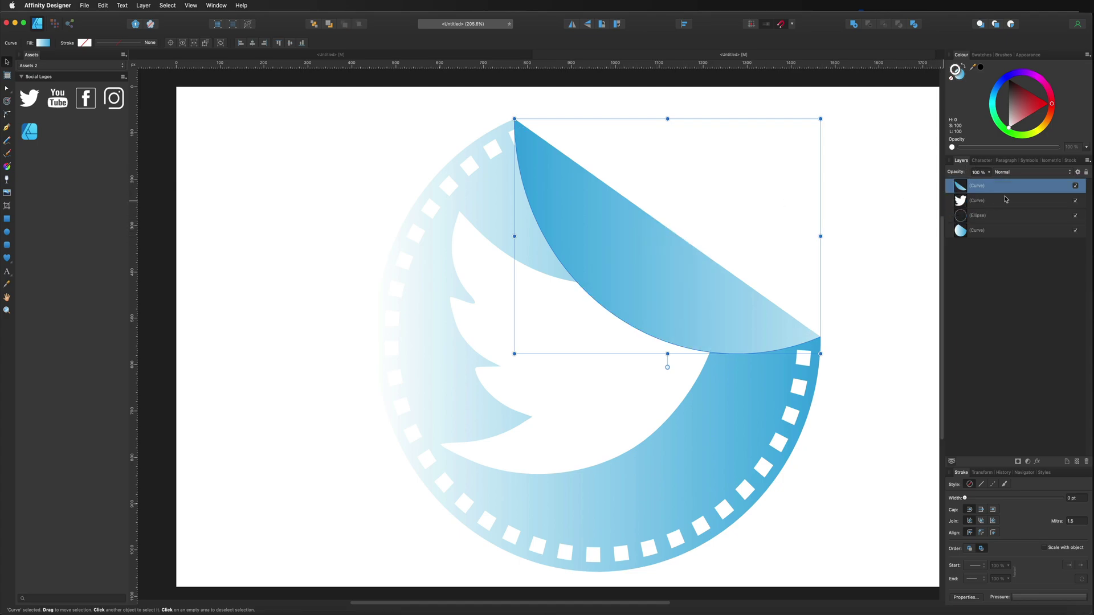
Hide the flap, colour the bird red, then show the flap again and reselect the bird.
{"action": "left_click", "coordinate": [1076, 187]}
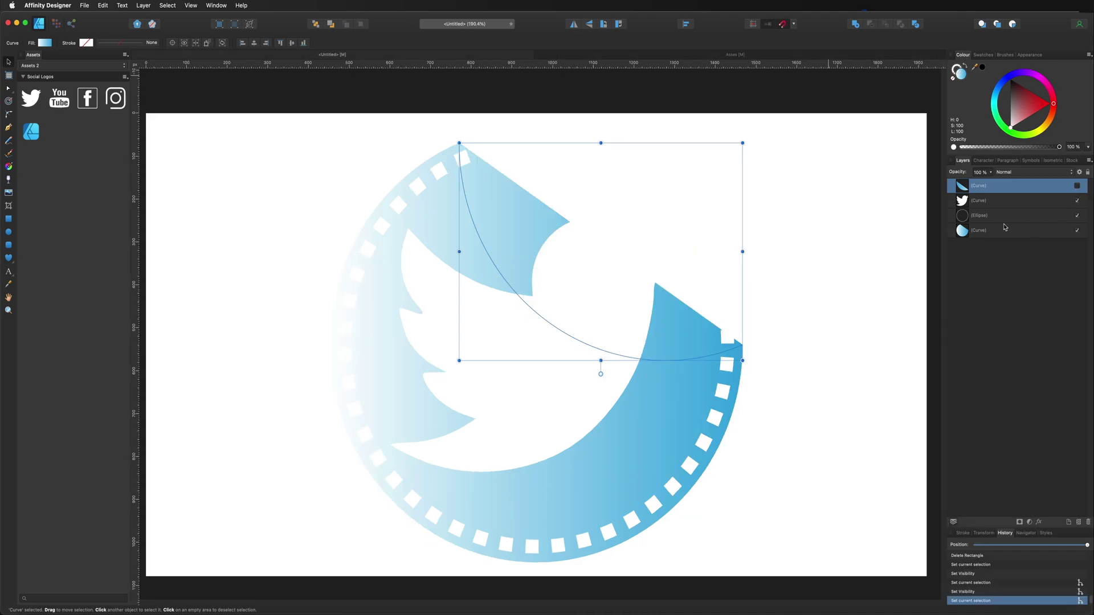
{"action": "left_click", "coordinate": [964, 202]}
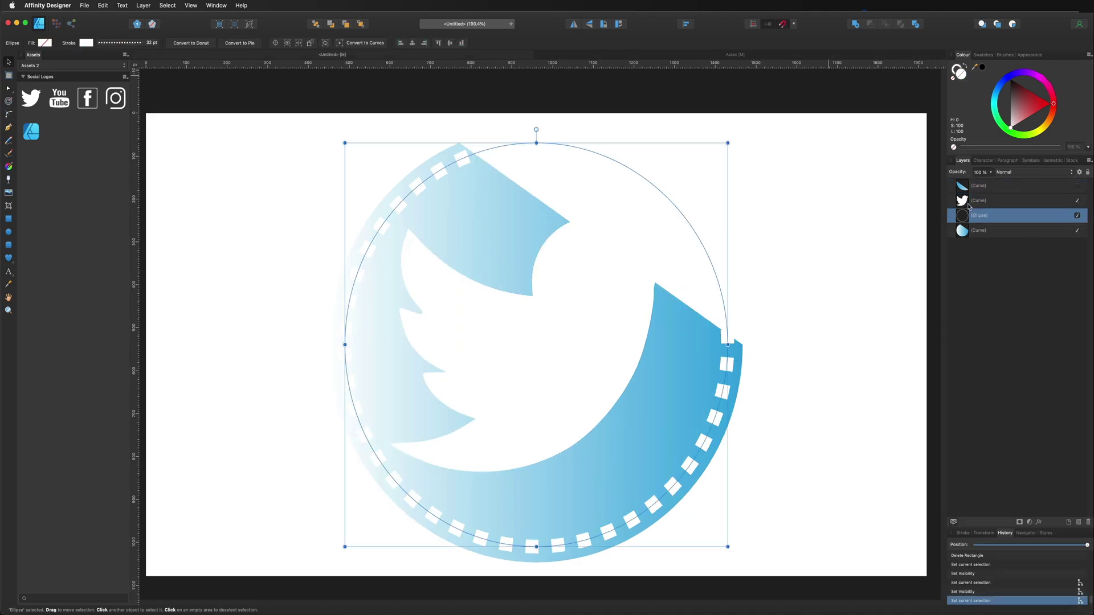
{"action": "left_click_drag", "start_coordinate": [1051, 104], "coordinate": [1090, 99]}
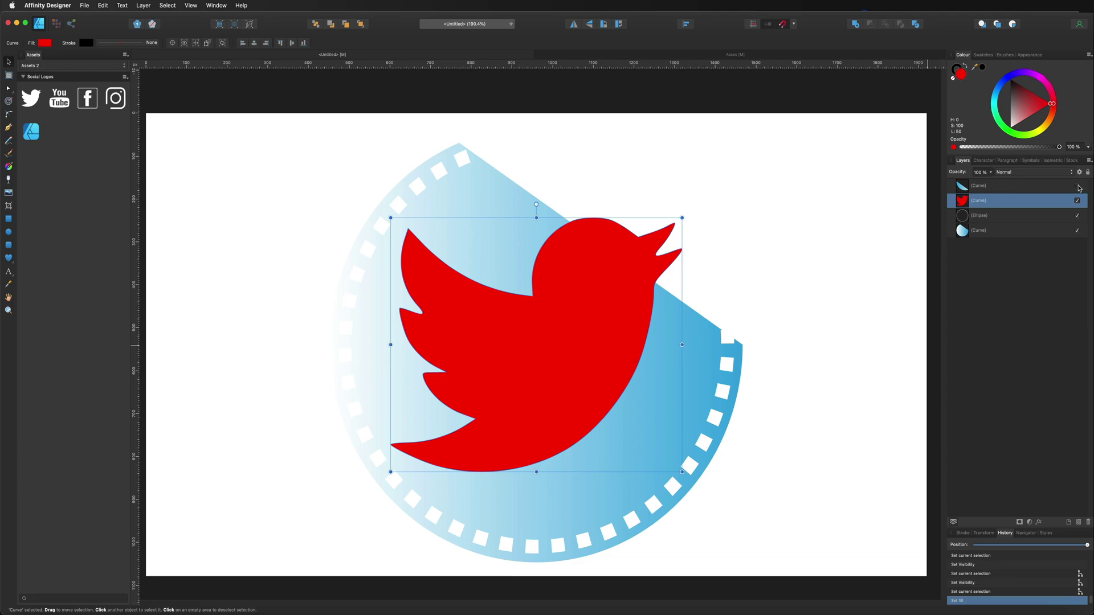
{"action": "left_click", "coordinate": [1077, 185]}
{"action": "left_click", "coordinate": [826, 212]}
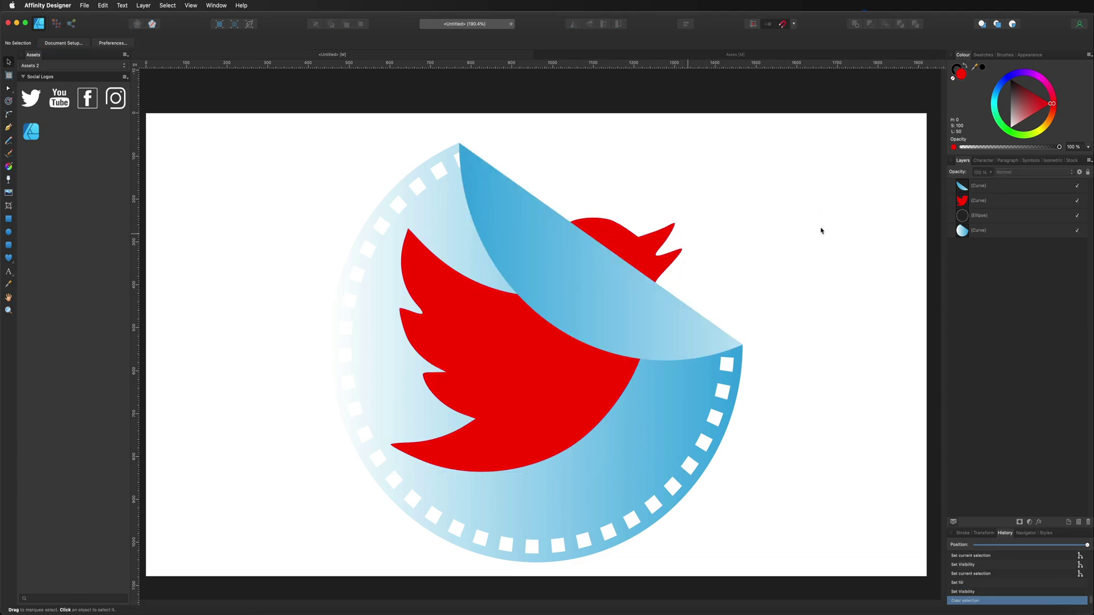
{"action": "left_click", "coordinate": [968, 203]}
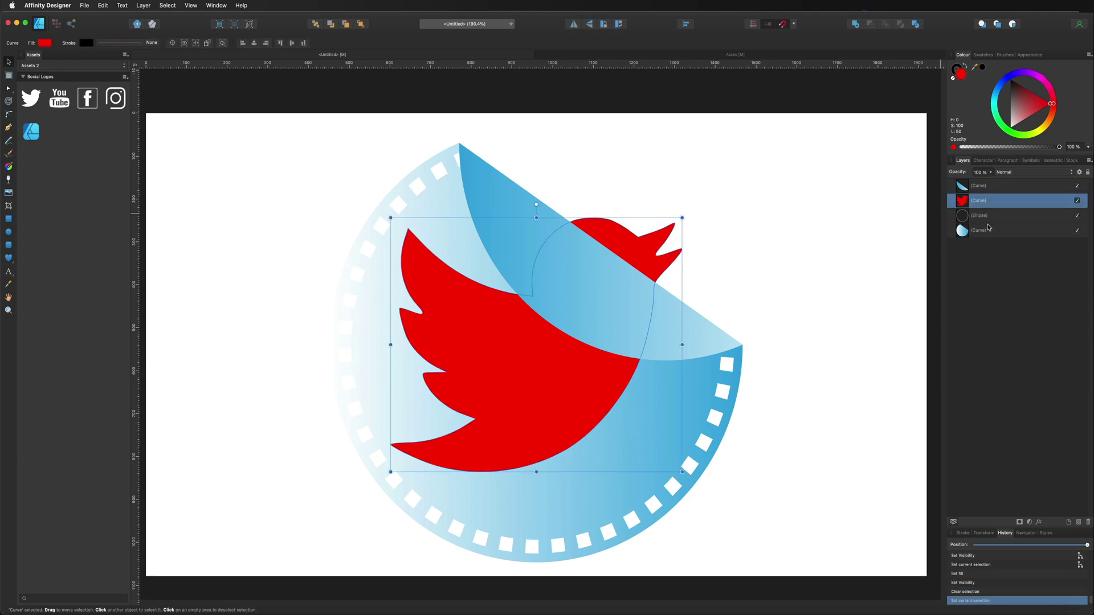
Hide the flap and nest the bird and dashed ring inside the bottom gradient Curve layer.
{"action": "left_click", "coordinate": [1077, 186]}
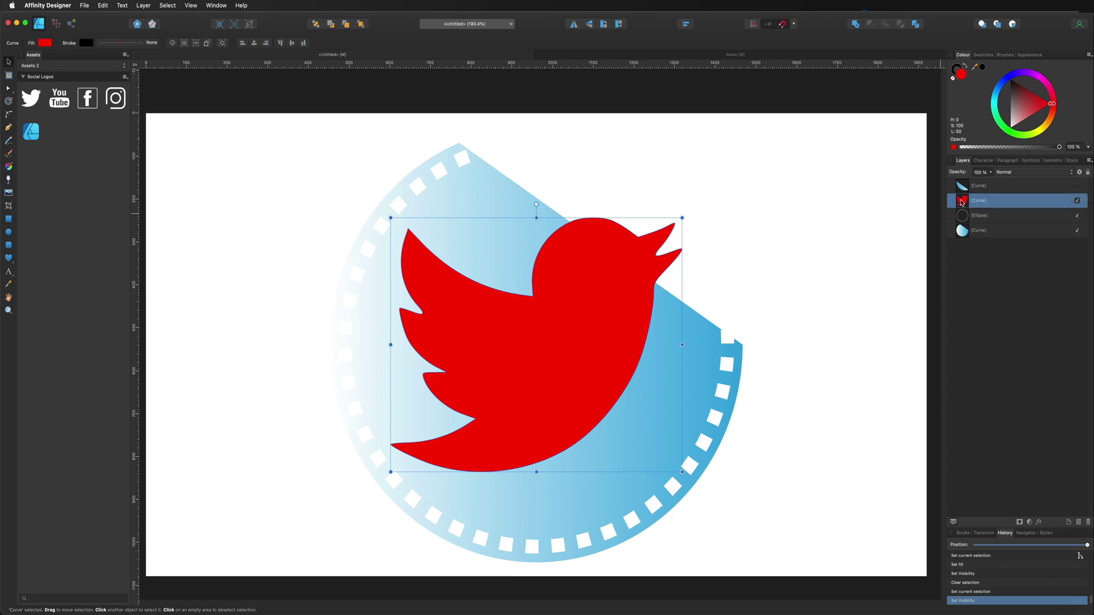
{"action": "left_click_drag", "start_coordinate": [961, 203], "coordinate": [949, 237]}
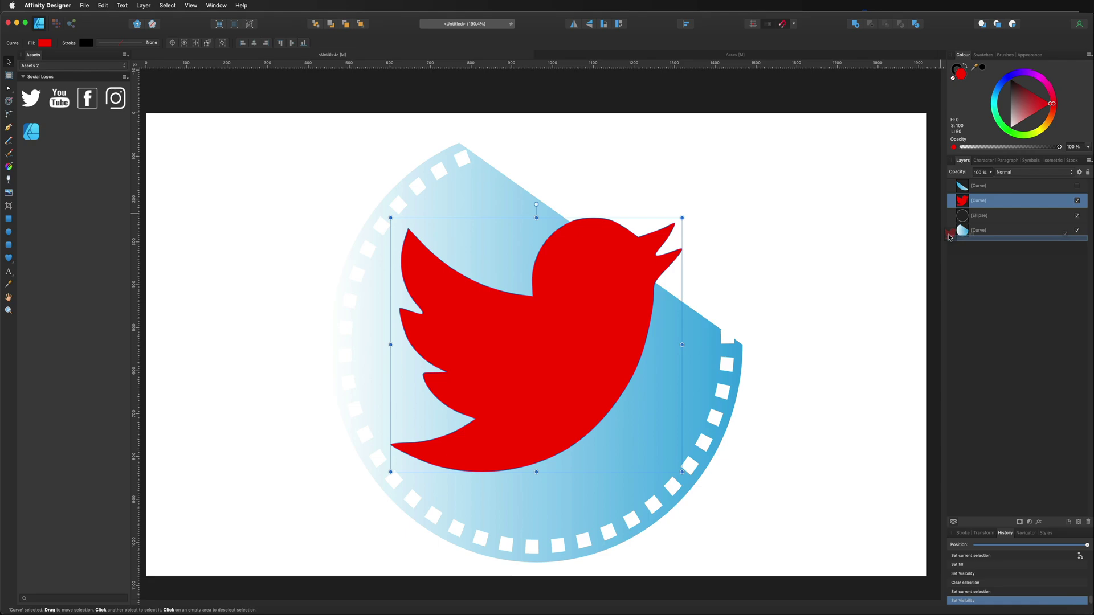
{"action": "left_click_drag", "start_coordinate": [950, 238], "coordinate": [1058, 241]}
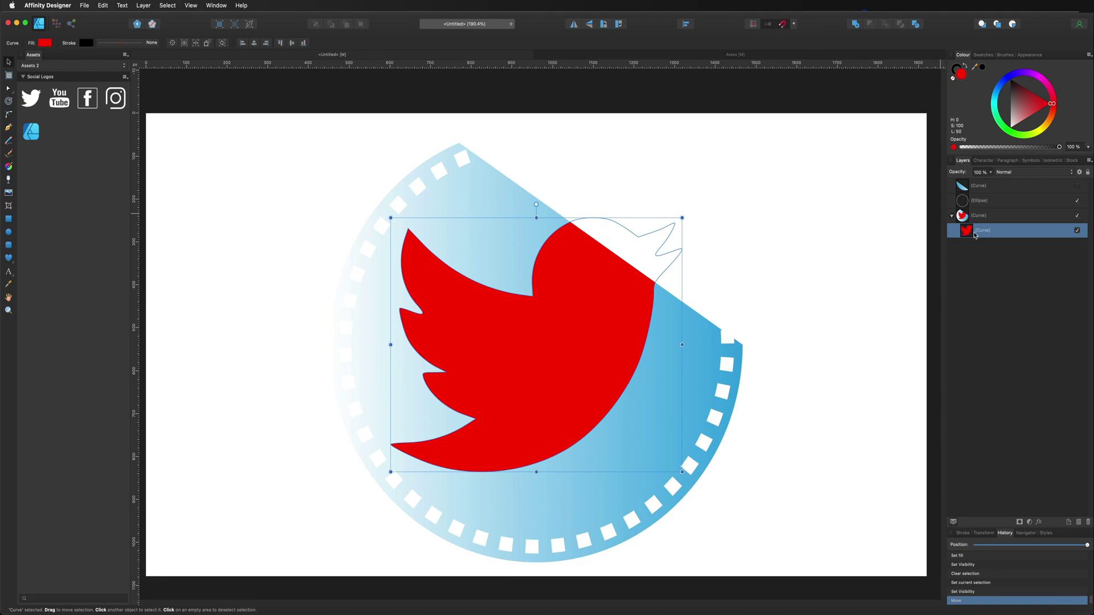
{"action": "left_click", "coordinate": [962, 216]}
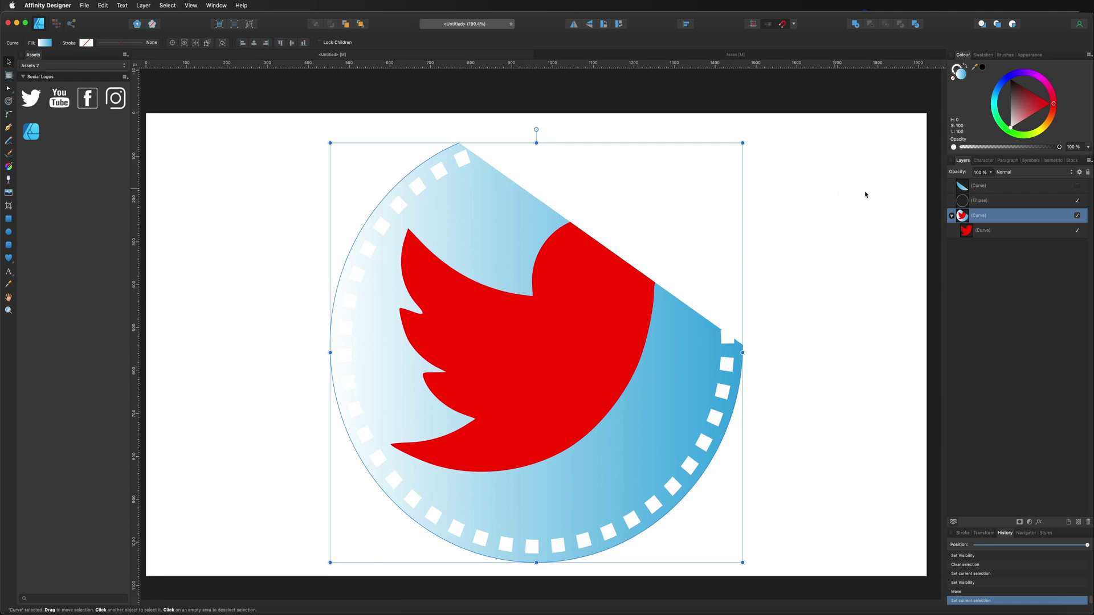
{"action": "left_click_drag", "start_coordinate": [963, 200], "coordinate": [957, 238]}
Try a red fill and a red outline on the dashed ring, then return its outline to white.
{"action": "left_click", "coordinate": [969, 231]}
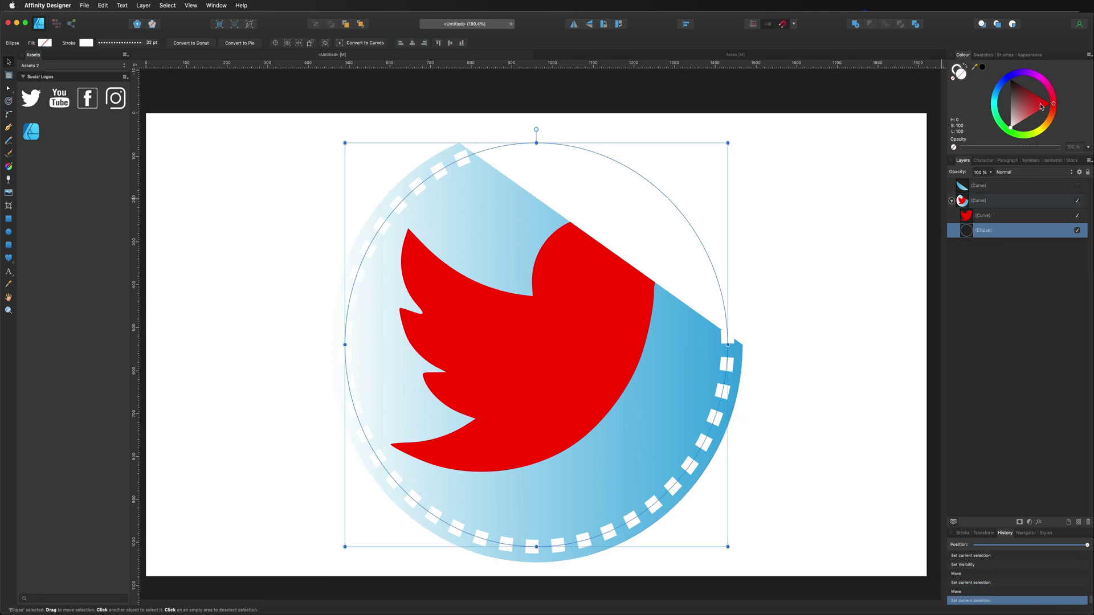
{"action": "left_click", "coordinate": [1051, 103]}
{"action": "left_click_drag", "start_coordinate": [1069, 102], "coordinate": [1071, 103]}
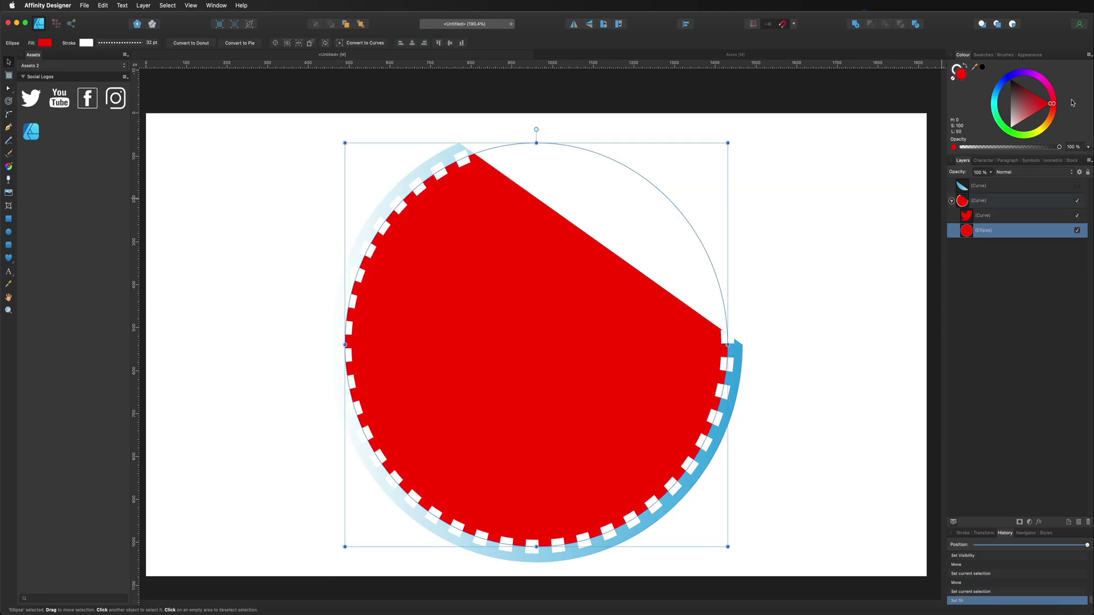
{"action": "key", "text": "ctrl+z"}
{"action": "left_click", "coordinate": [960, 71]}
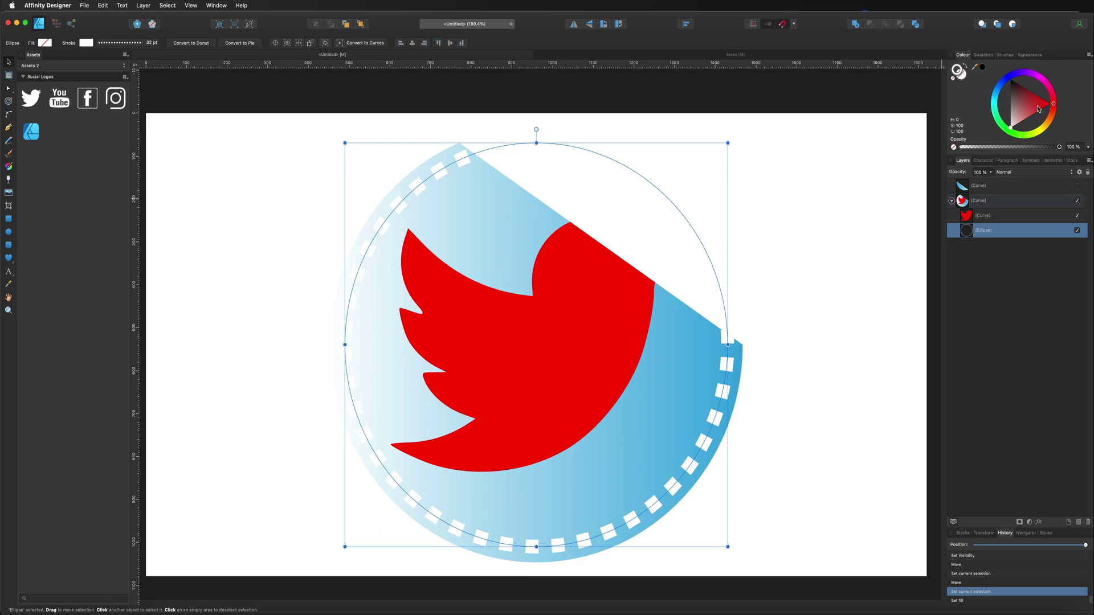
{"action": "left_click_drag", "start_coordinate": [1040, 109], "coordinate": [1070, 104]}
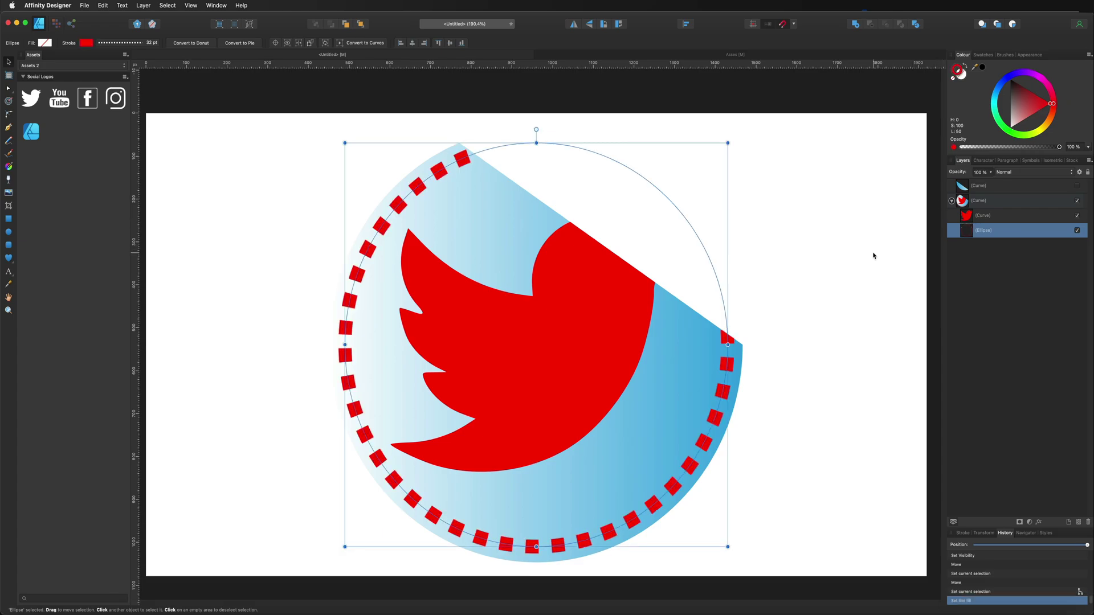
{"action": "left_click_drag", "start_coordinate": [1026, 118], "coordinate": [993, 164]}
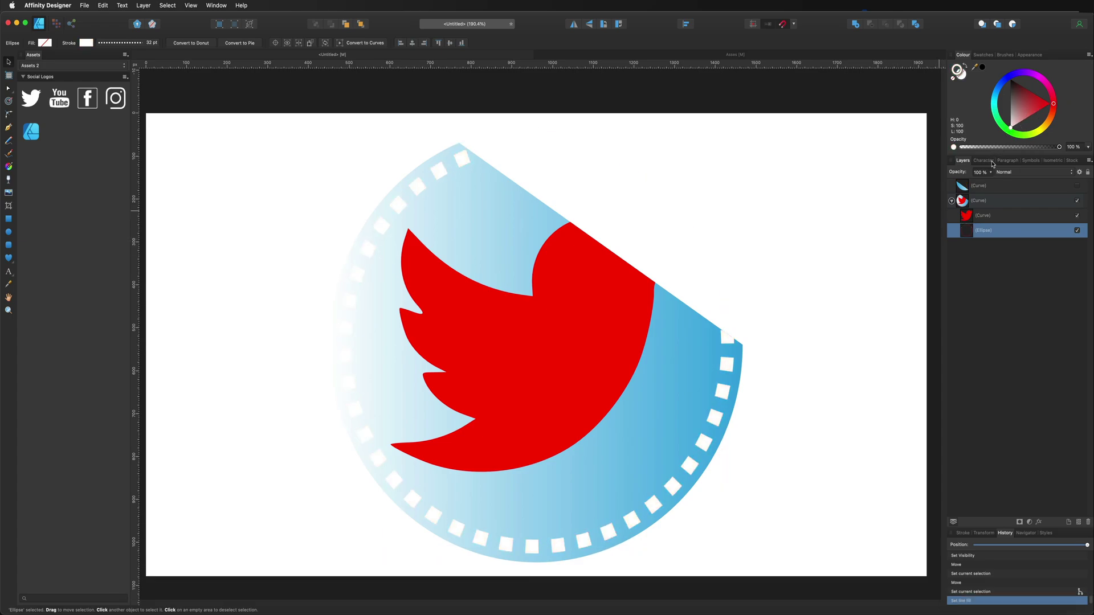
Reset the bird's fill to white and select the peeled flap layer.
{"action": "left_click", "coordinate": [990, 215]}
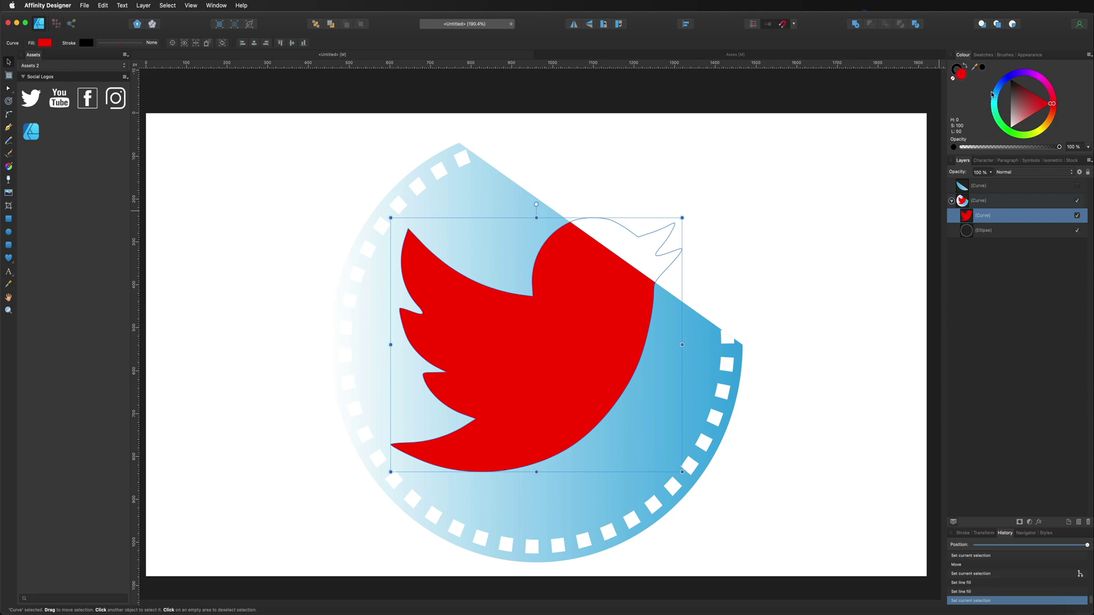
{"action": "left_click_drag", "start_coordinate": [994, 94], "coordinate": [1011, 86]}
{"action": "left_click", "coordinate": [963, 185]}
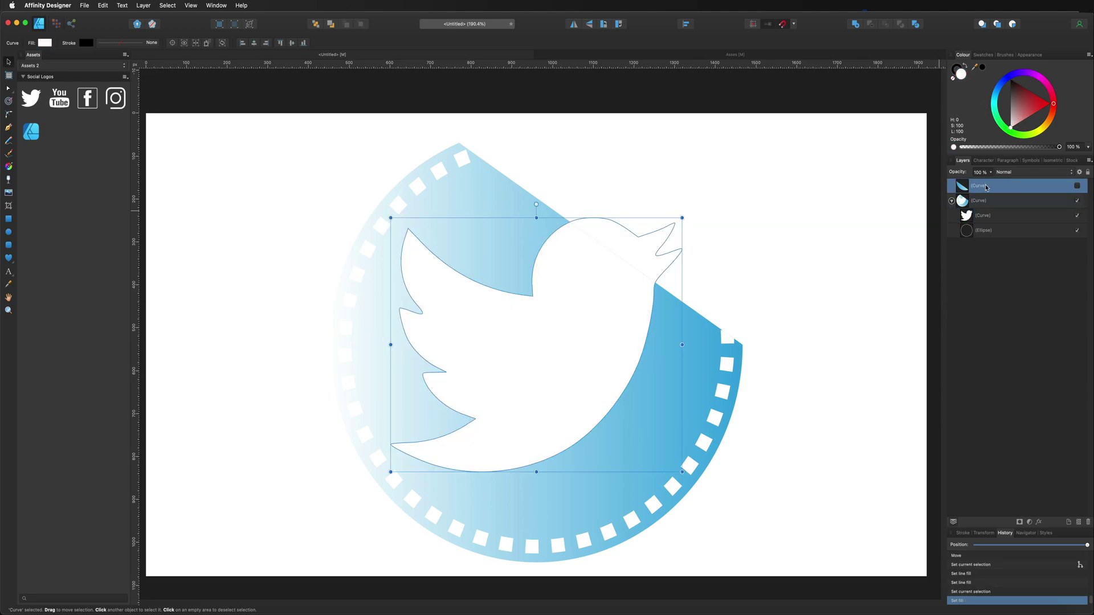
Show the flap again and lay a near-white gradient across it.
{"action": "left_click", "coordinate": [1077, 186]}
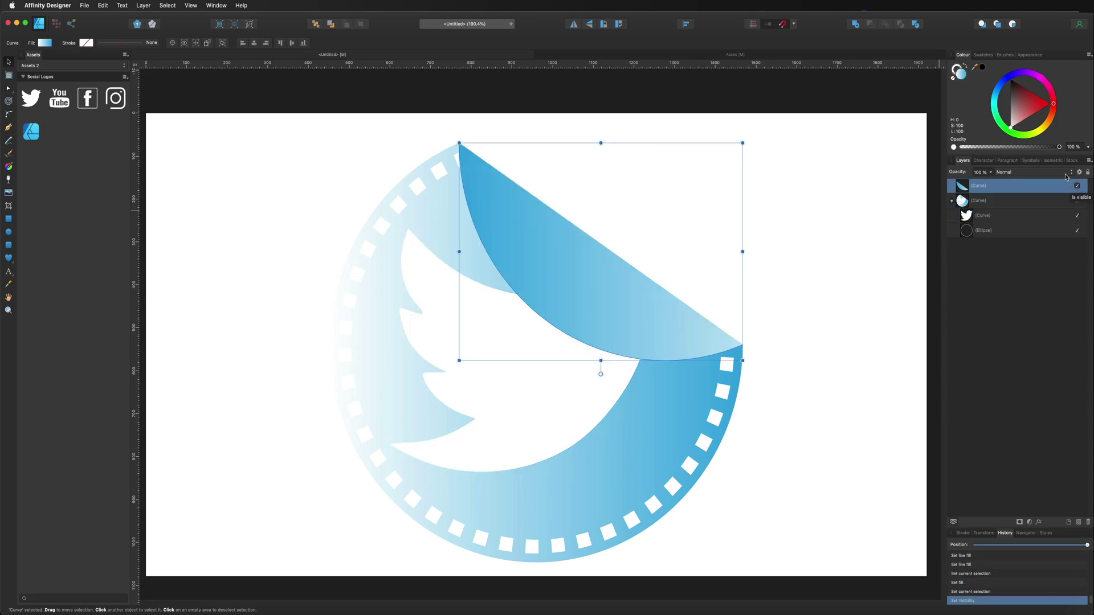
{"action": "left_click_drag", "start_coordinate": [1012, 123], "coordinate": [1014, 129]}
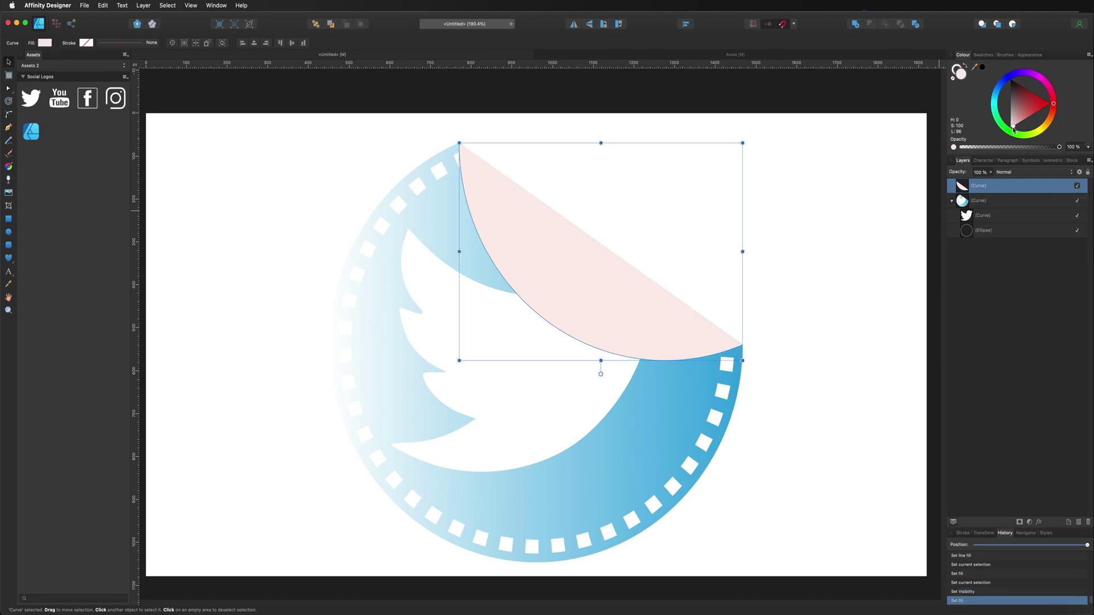
{"action": "key", "text": "g"}
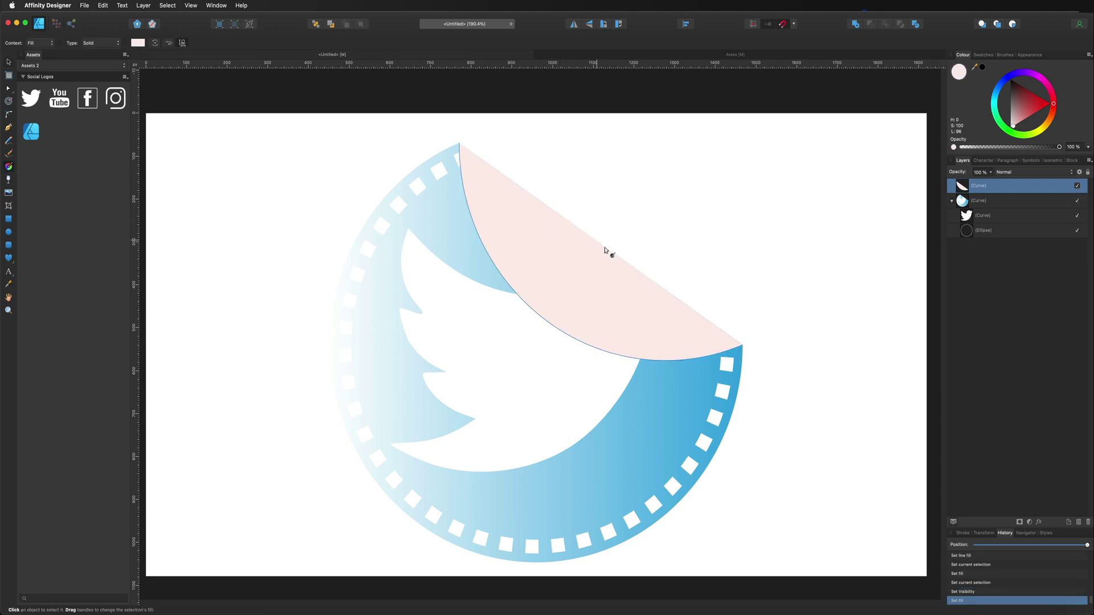
{"action": "left_click_drag", "start_coordinate": [601, 248], "coordinate": [545, 322]}
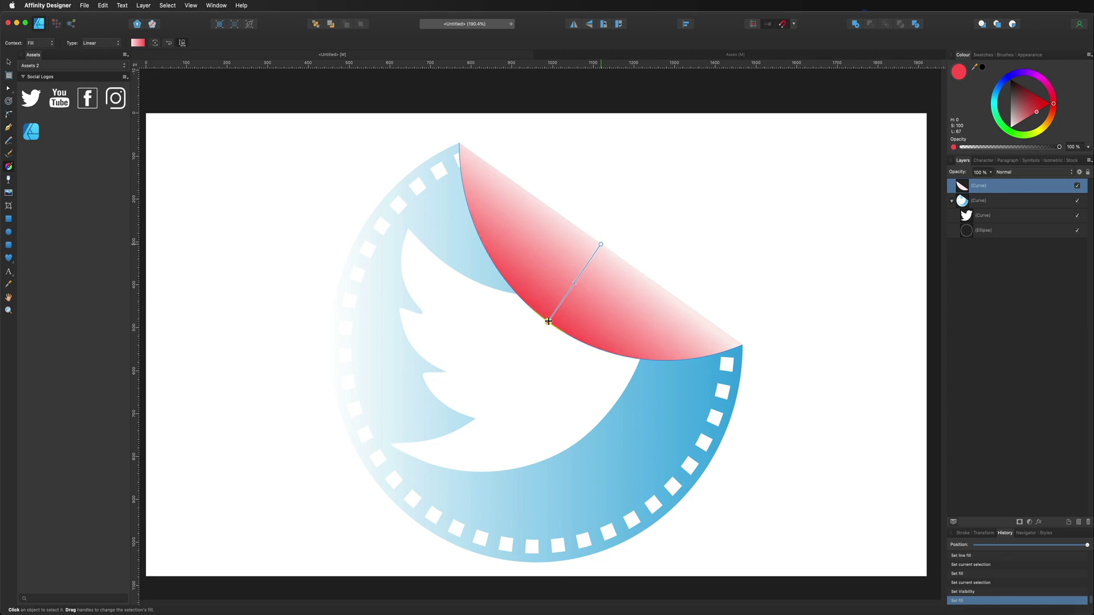
{"action": "left_click", "coordinate": [1012, 125]}
{"action": "left_click_drag", "start_coordinate": [1011, 125], "coordinate": [1010, 121]}
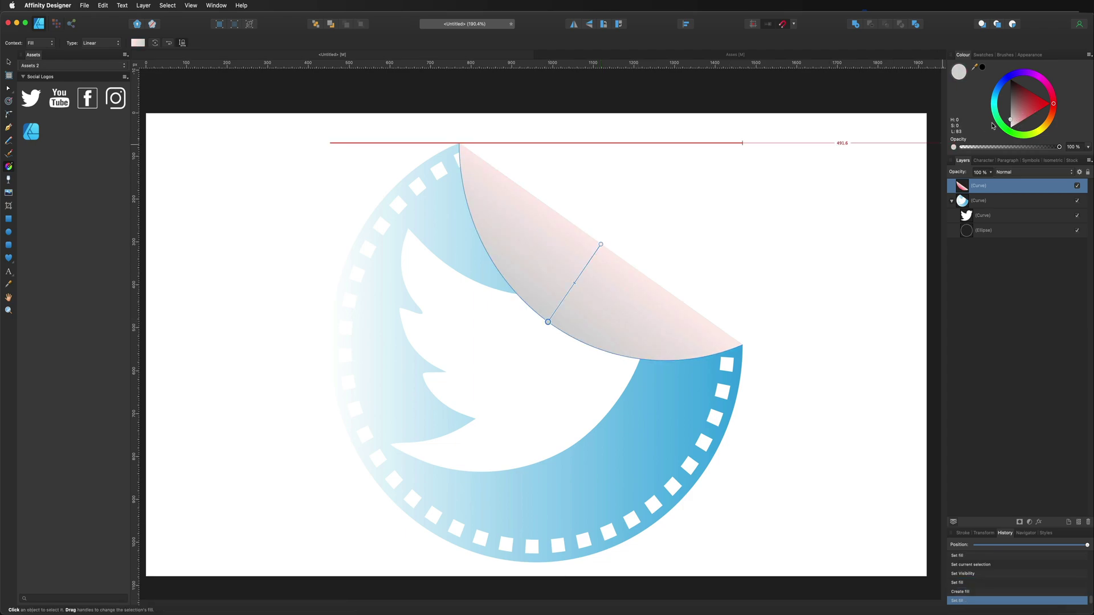
Make the gradient's other end dark grey and add a white middle stop as a highlight.
{"action": "left_click", "coordinate": [600, 245]}
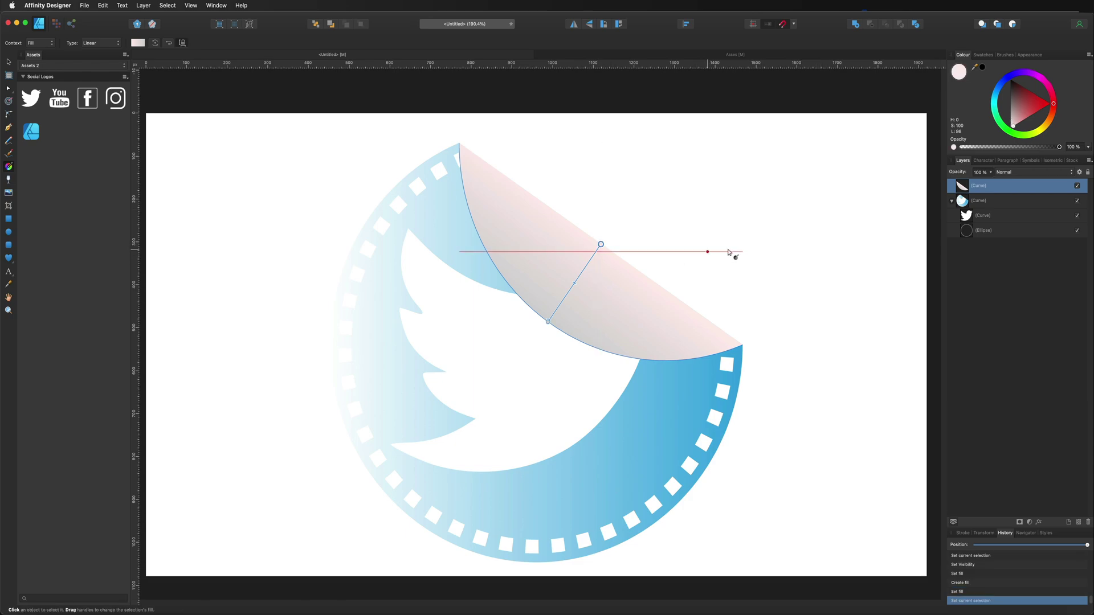
{"action": "left_click_drag", "start_coordinate": [1018, 109], "coordinate": [1006, 95]}
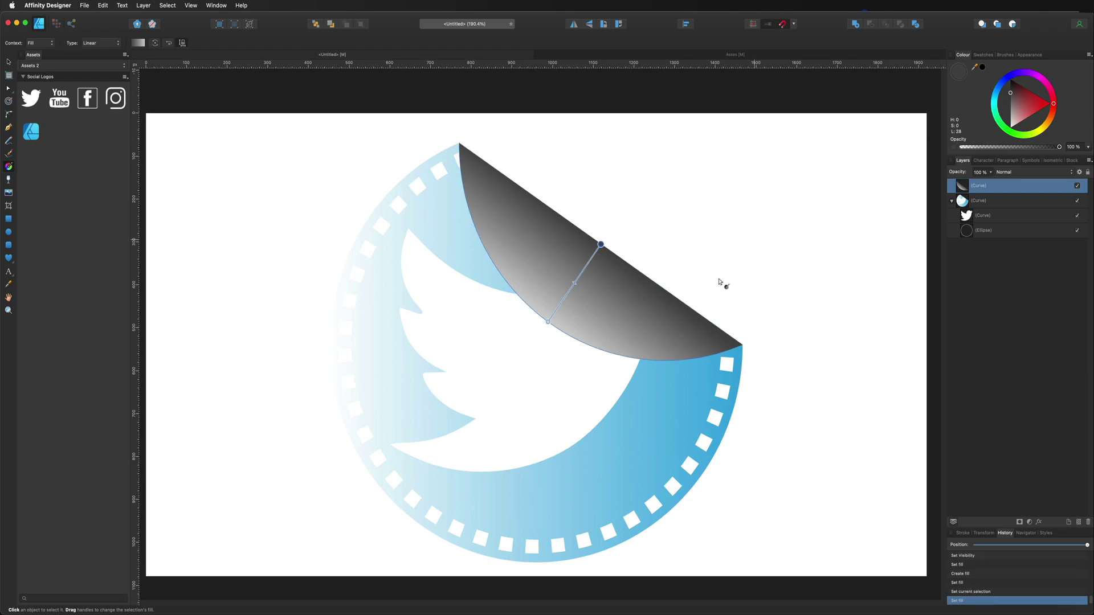
{"action": "left_click", "coordinate": [574, 282]}
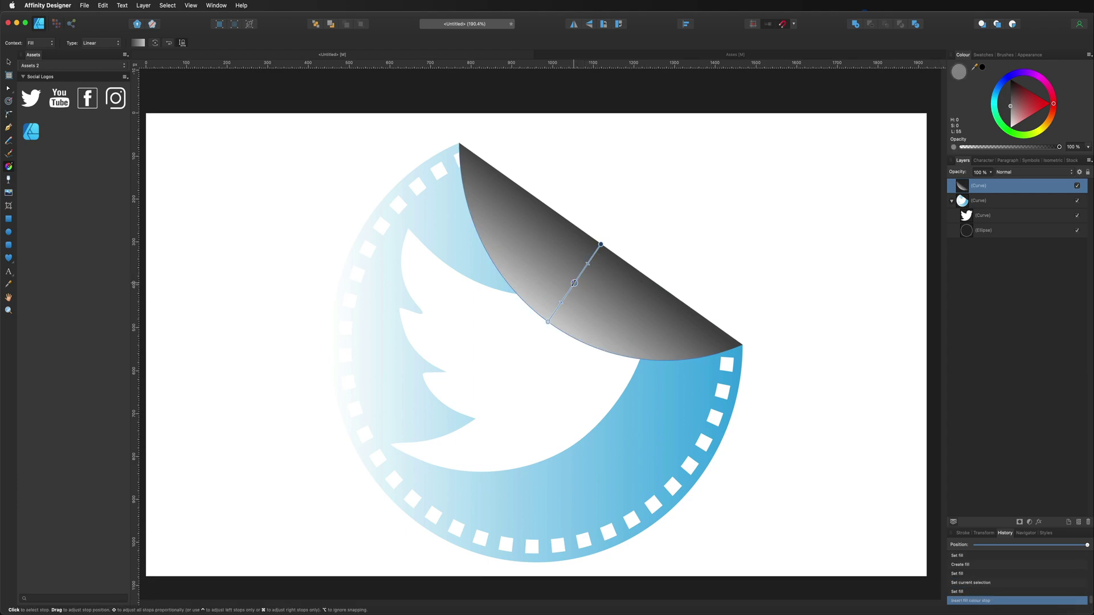
{"action": "left_click_drag", "start_coordinate": [1015, 122], "coordinate": [1011, 82]}
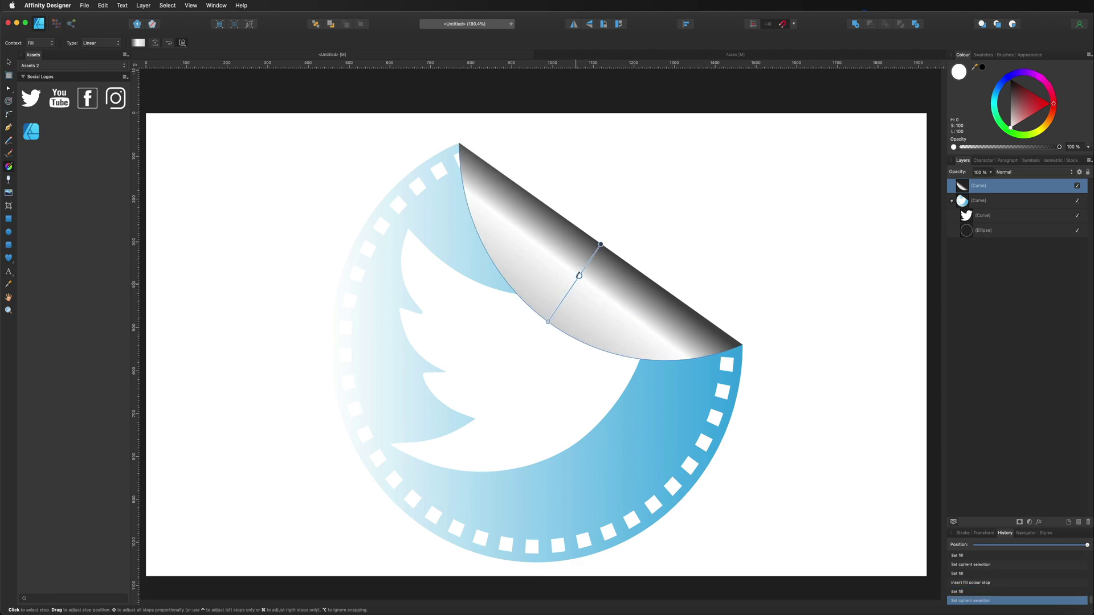
{"action": "left_click_drag", "start_coordinate": [575, 283], "coordinate": [578, 278]}
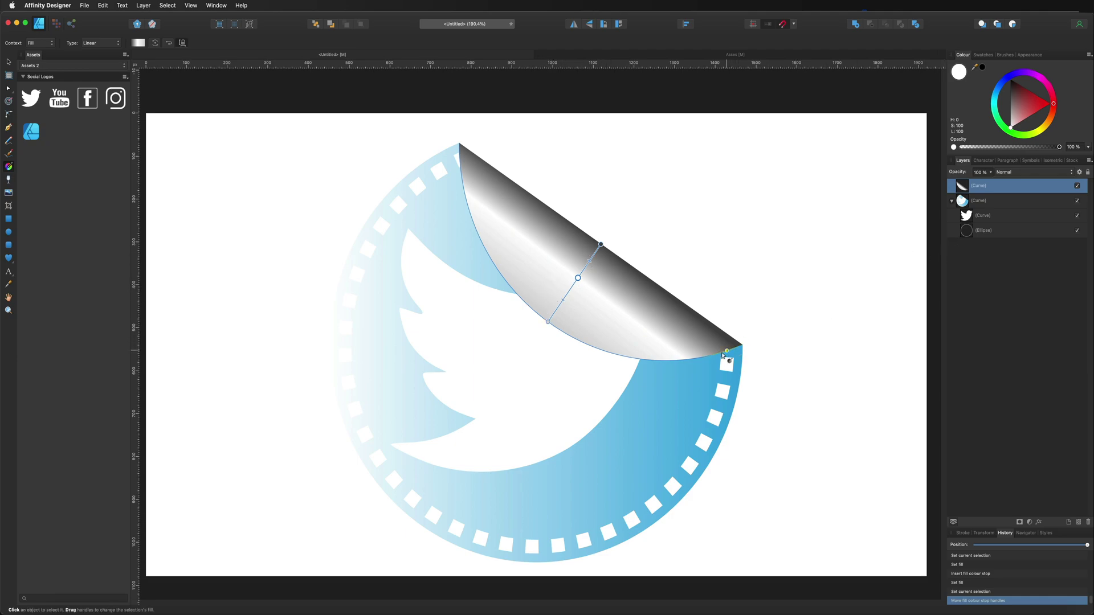
Add an Outer Shadow to the curl with a 225° angle and 3.4 px radius.
{"action": "left_click", "coordinate": [1040, 522]}
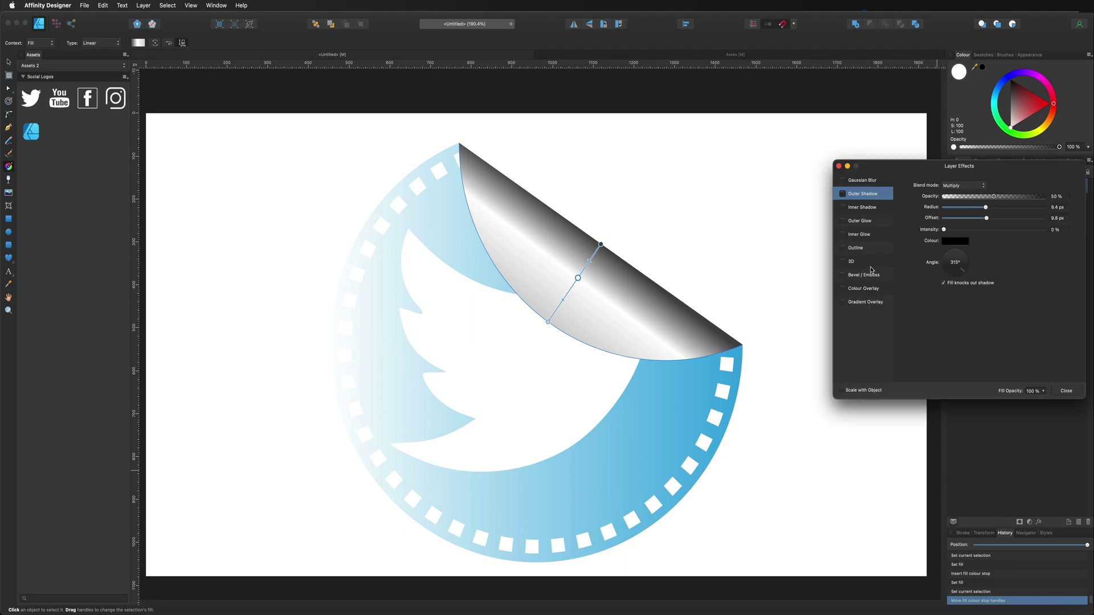
{"action": "left_click", "coordinate": [841, 195]}
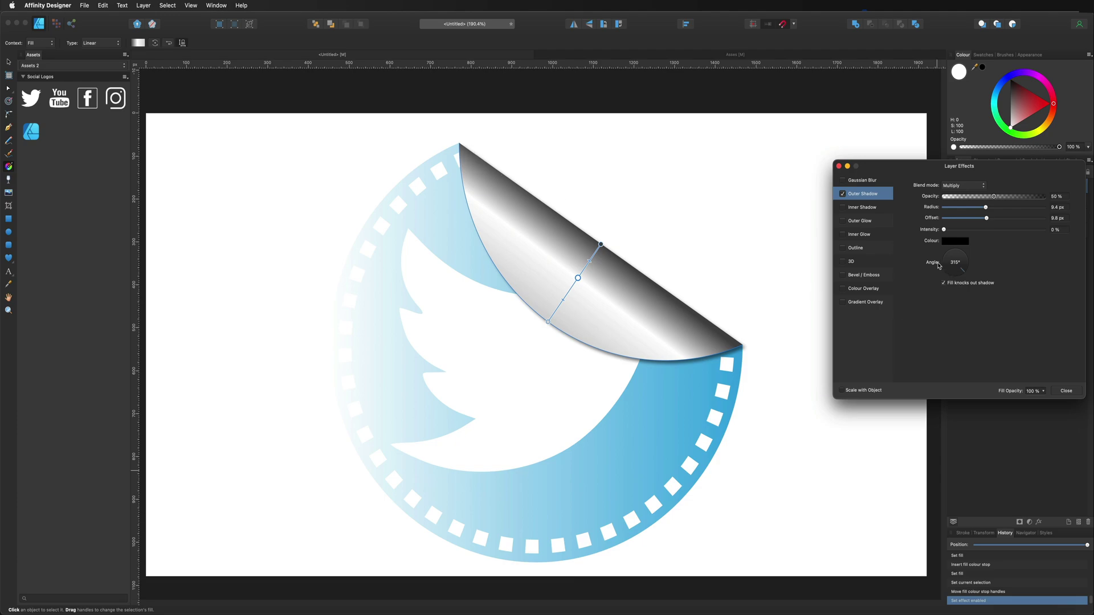
{"action": "left_click_drag", "start_coordinate": [938, 266], "coordinate": [949, 278]}
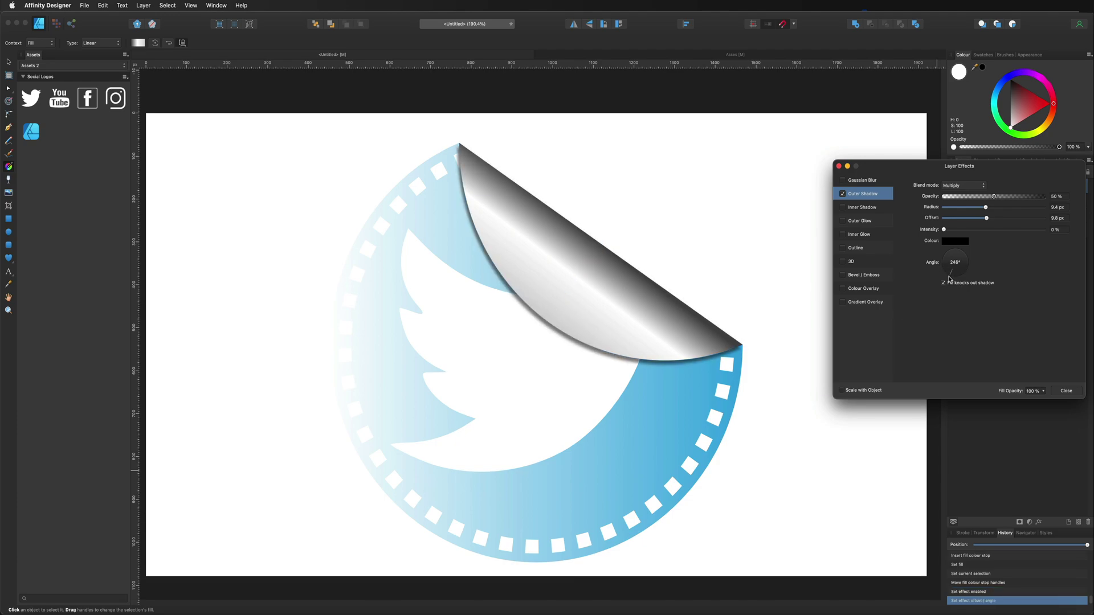
{"action": "left_click_drag", "start_coordinate": [947, 279], "coordinate": [947, 278]}
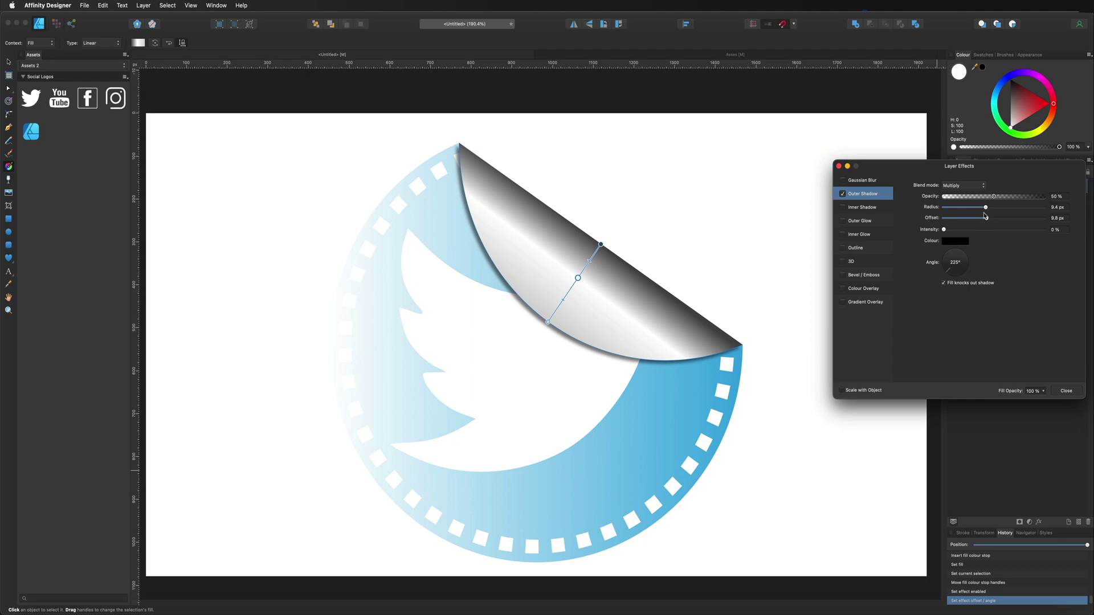
{"action": "mouse_move", "coordinate": [986, 206]}
{"action": "left_mouse_down"}
{"action": "mouse_move", "coordinate": [972, 207]}
{"action": "mouse_move", "coordinate": [980, 220]}
{"action": "mouse_move", "coordinate": [971, 220]}
{"action": "left_mouse_up"}
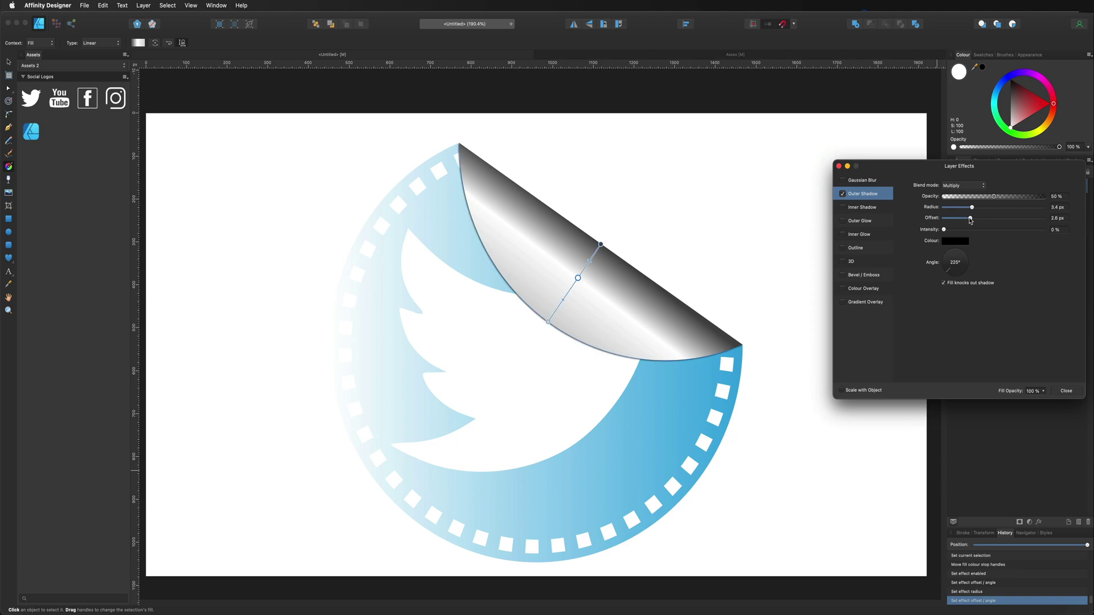
{"action": "left_click", "coordinate": [1066, 391]}
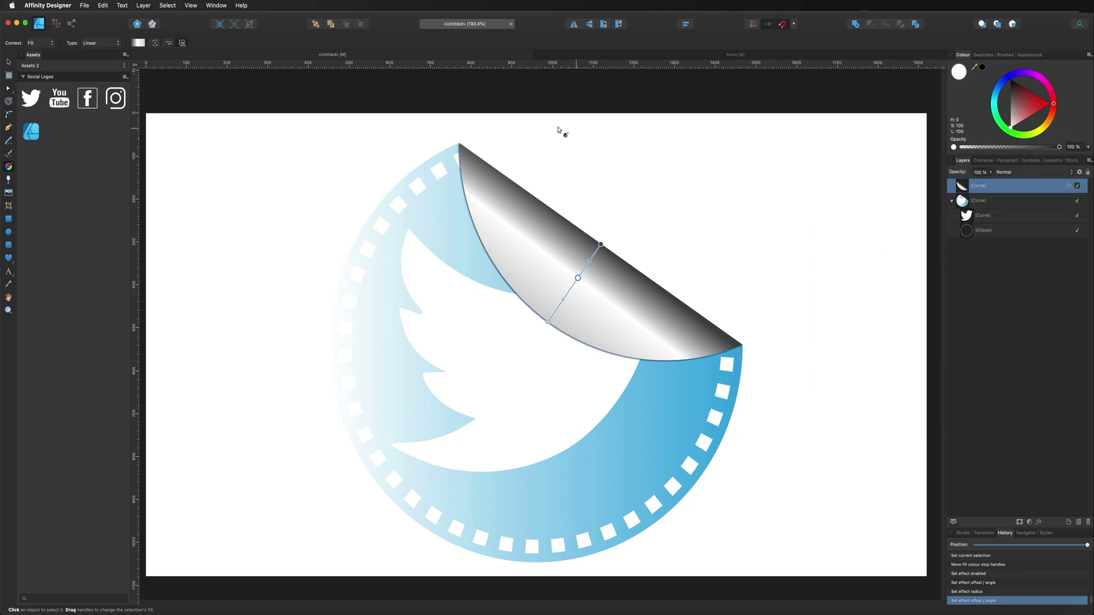
{"action": "left_click", "coordinate": [10, 62]}
Add nodes to the curl's lower edge and drag the segment and handles into a wavier curve.
{"action": "left_click", "coordinate": [238, 156]}
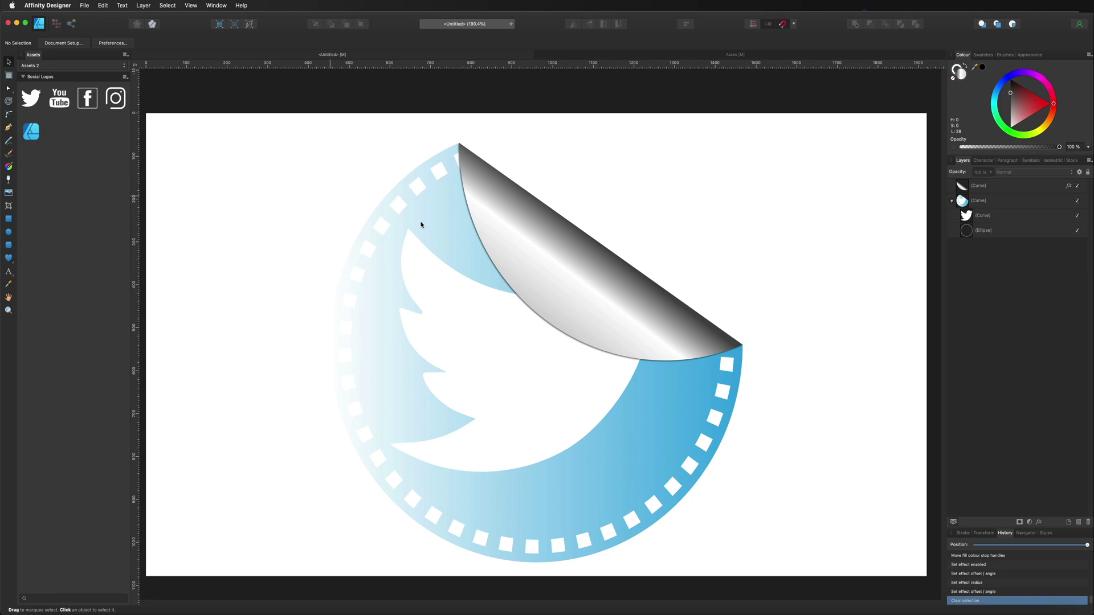
{"action": "left_click", "coordinate": [547, 291]}
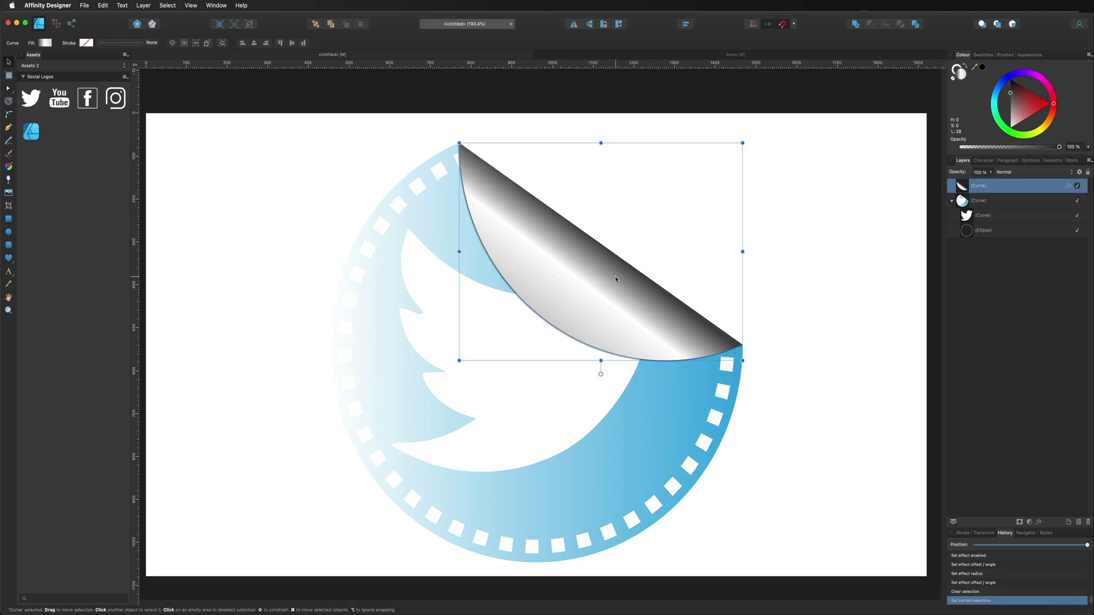
{"action": "left_click", "coordinate": [8, 89]}
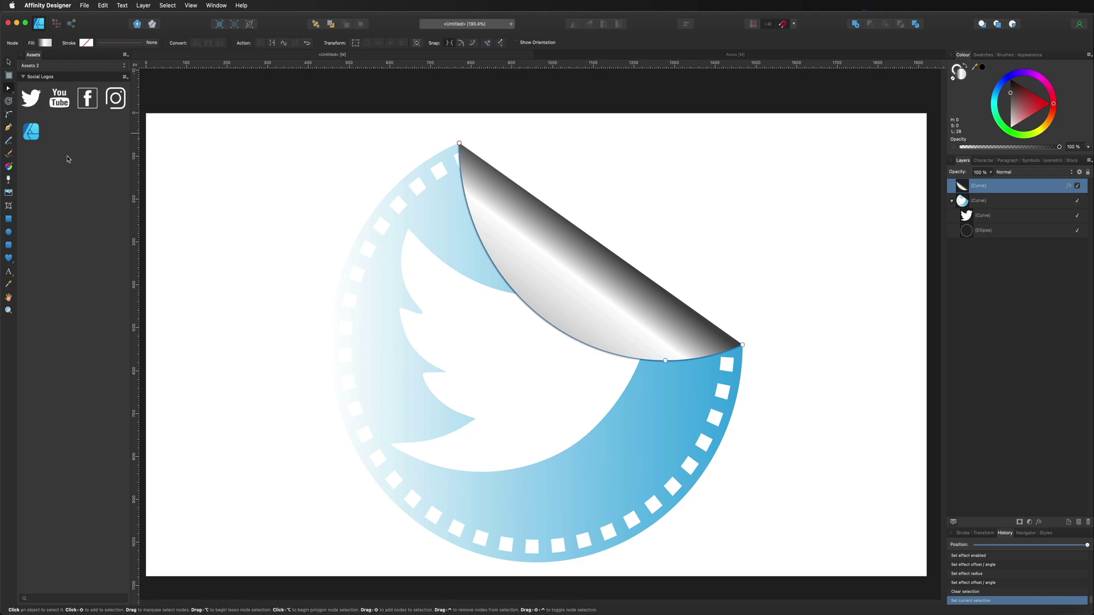
{"action": "left_click", "coordinate": [621, 356]}
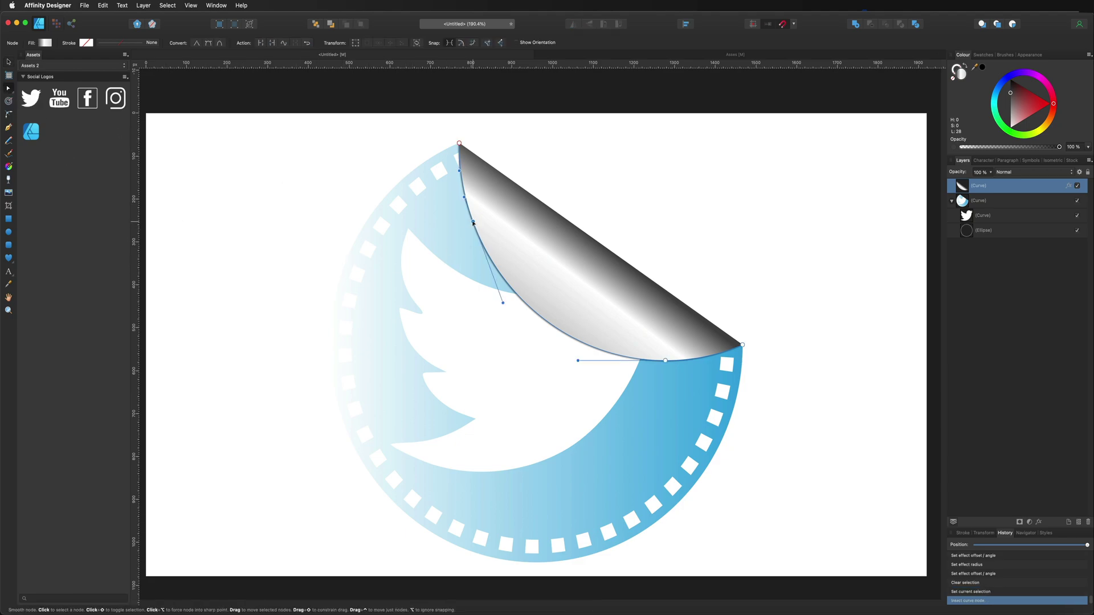
{"action": "left_click", "coordinate": [621, 356]}
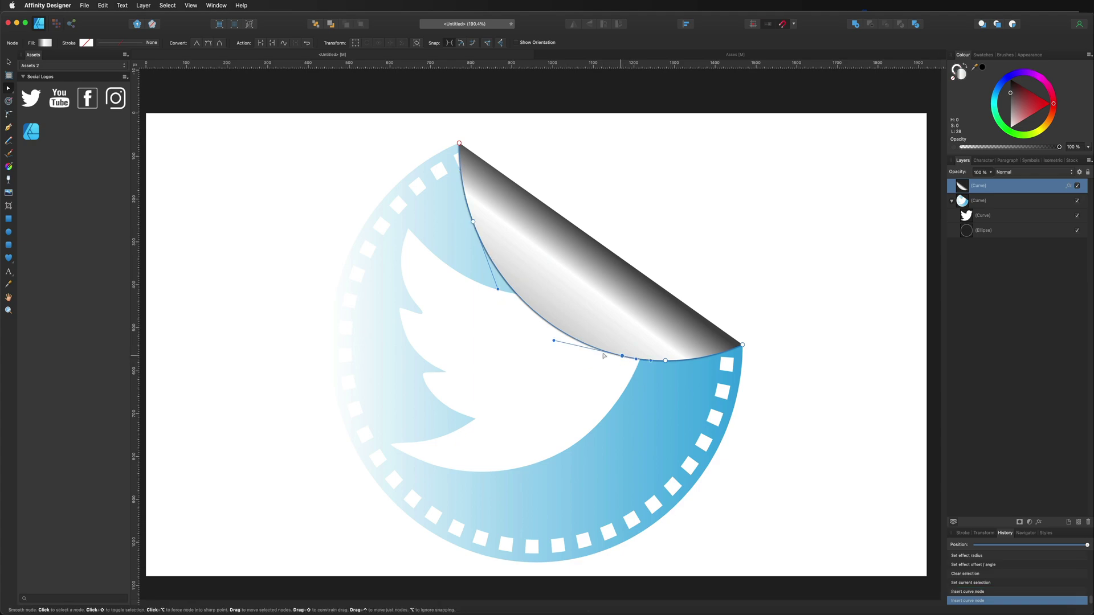
{"action": "left_click", "coordinate": [541, 317]}
{"action": "mouse_move", "coordinate": [541, 316]}
{"action": "left_mouse_down"}
{"action": "mouse_move", "coordinate": [552, 301]}
{"action": "mouse_move", "coordinate": [597, 334]}
{"action": "left_mouse_up"}
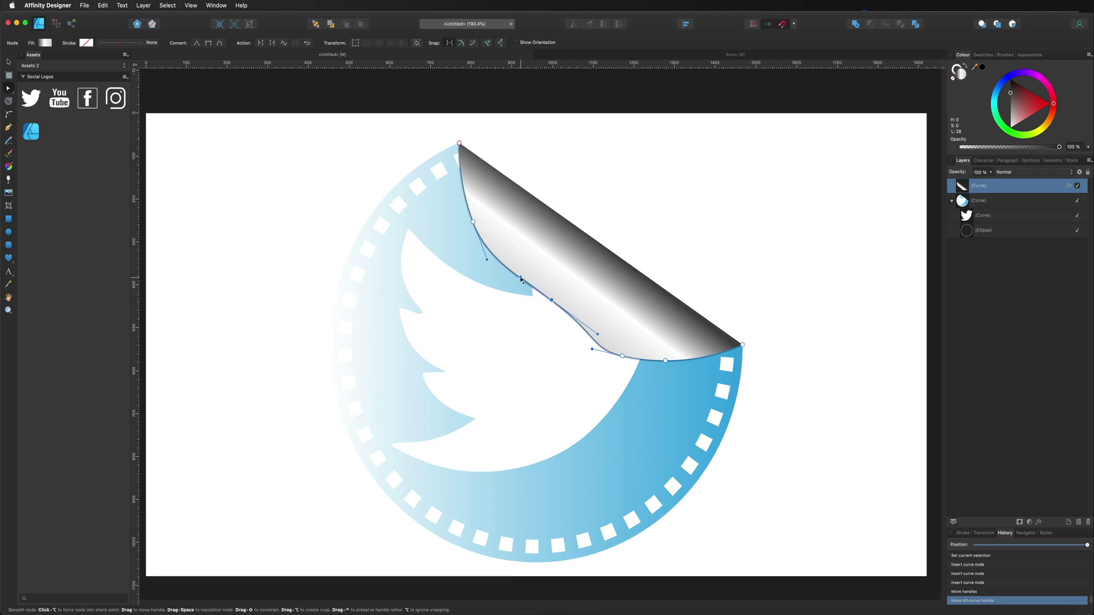
{"action": "left_click_drag", "start_coordinate": [521, 279], "coordinate": [507, 257]}
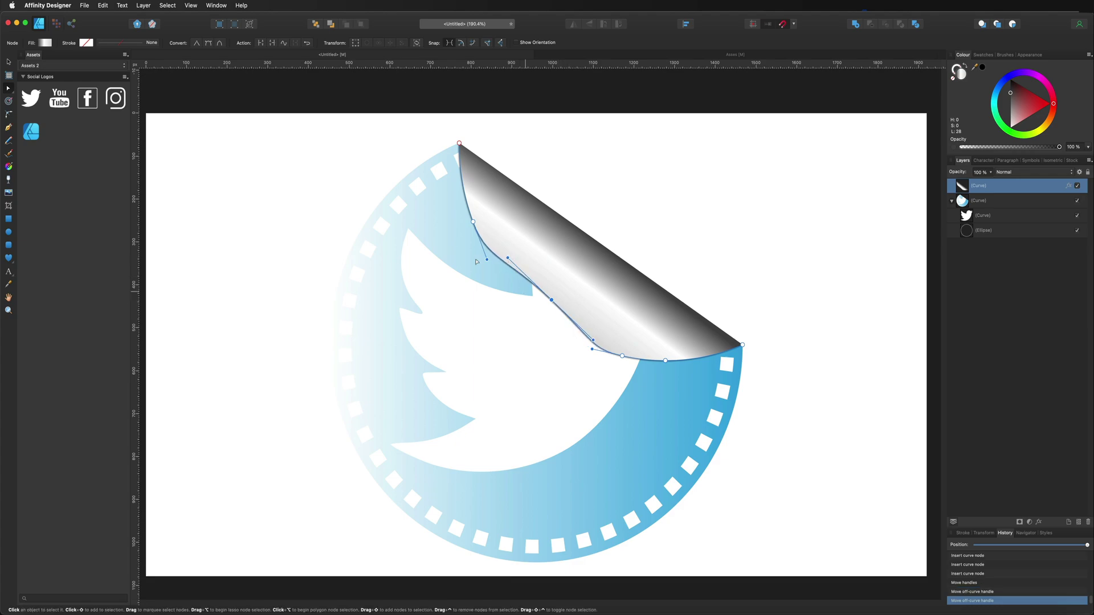
{"action": "left_click", "coordinate": [8, 62]}
{"action": "left_click", "coordinate": [267, 190]}
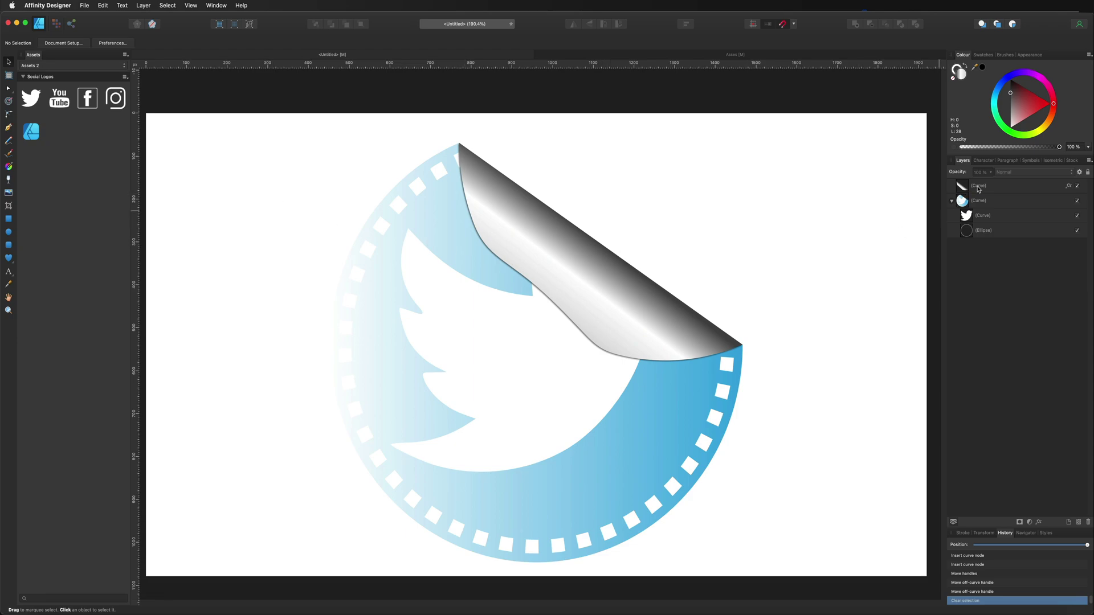
Group the peeled flap and sticker body Curve layers, then expand the group to reach the dashed ring.
{"action": "left_click", "coordinate": [978, 190]}
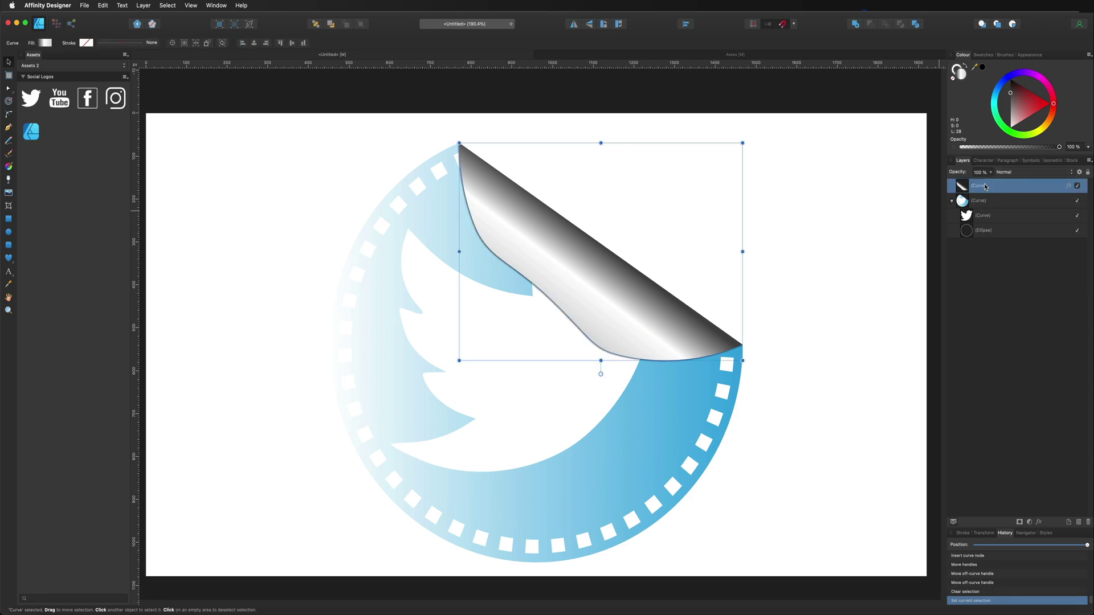
{"action": "left_click", "coordinate": [990, 231], "text": "shift"}
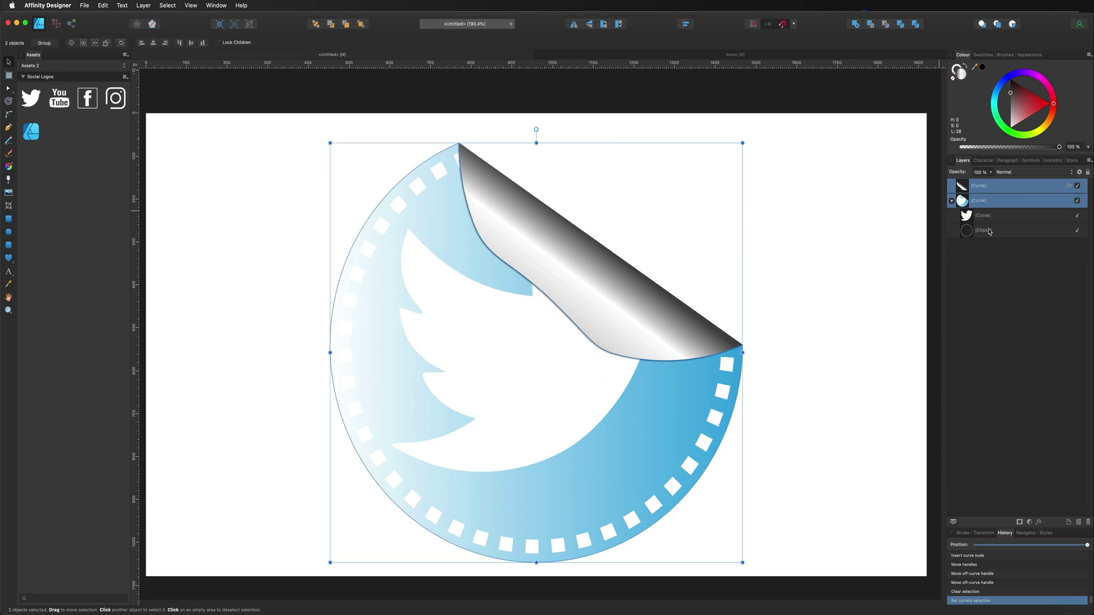
{"action": "key", "text": "ctrl+g"}
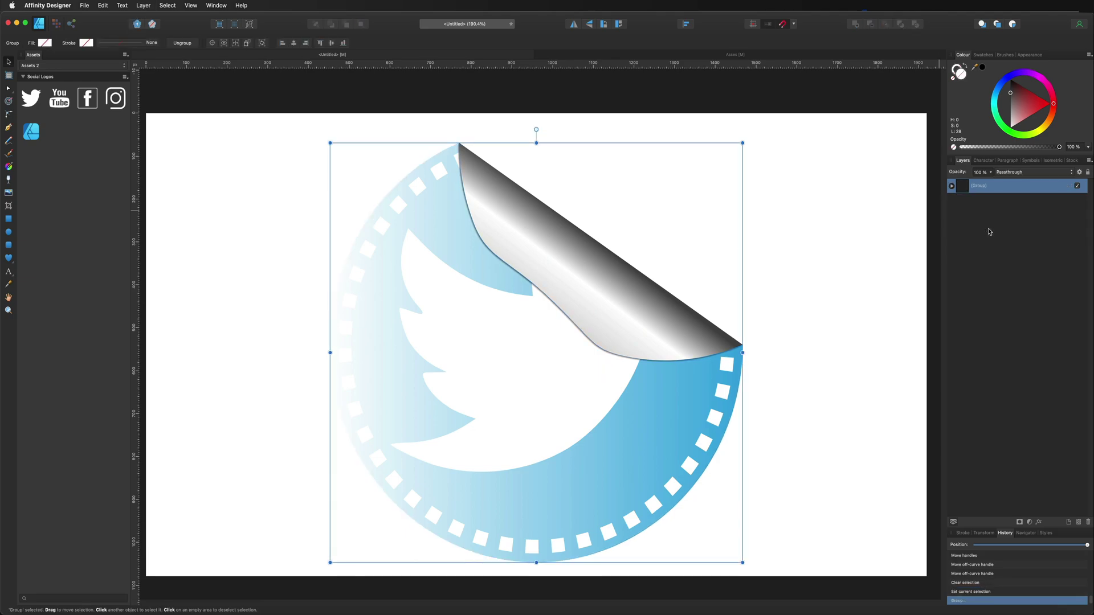
{"action": "left_click_drag", "start_coordinate": [577, 164], "coordinate": [577, 163]}
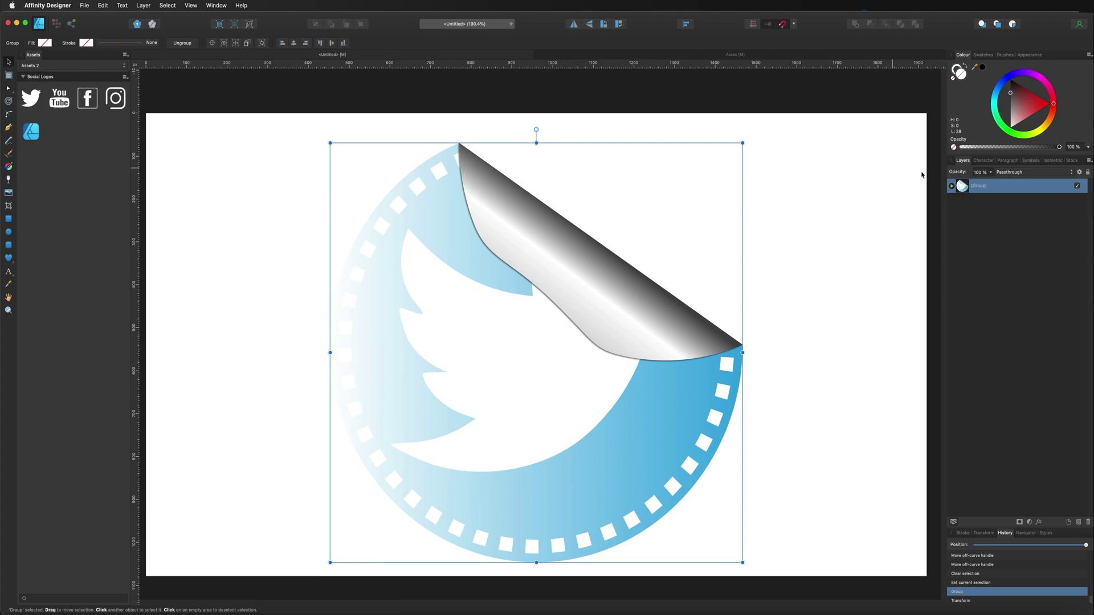
{"action": "left_click", "coordinate": [952, 186]}
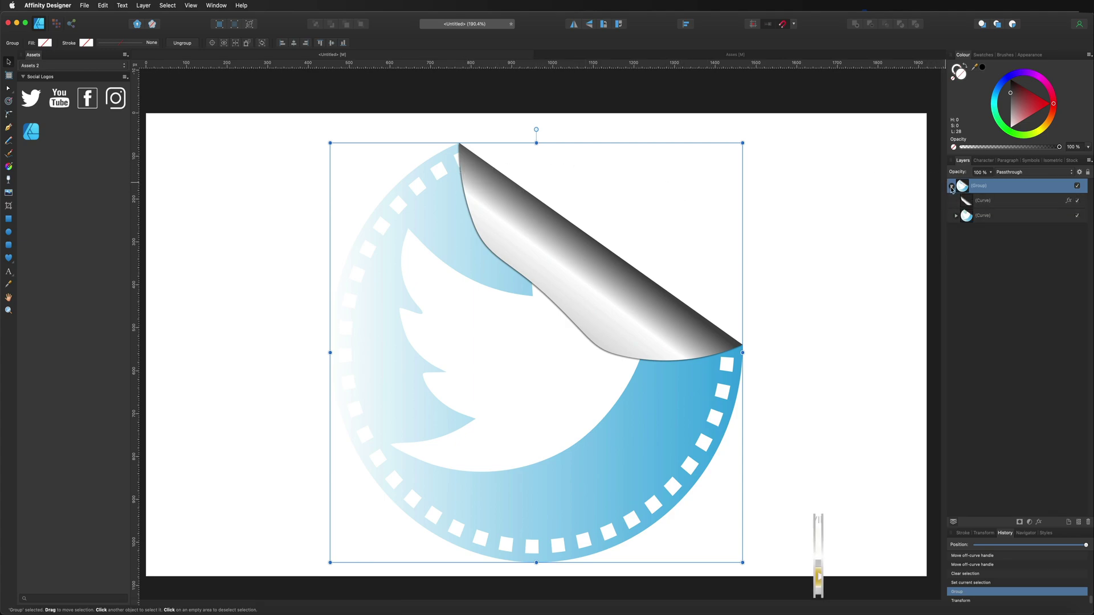
{"action": "left_click", "coordinate": [956, 217]}
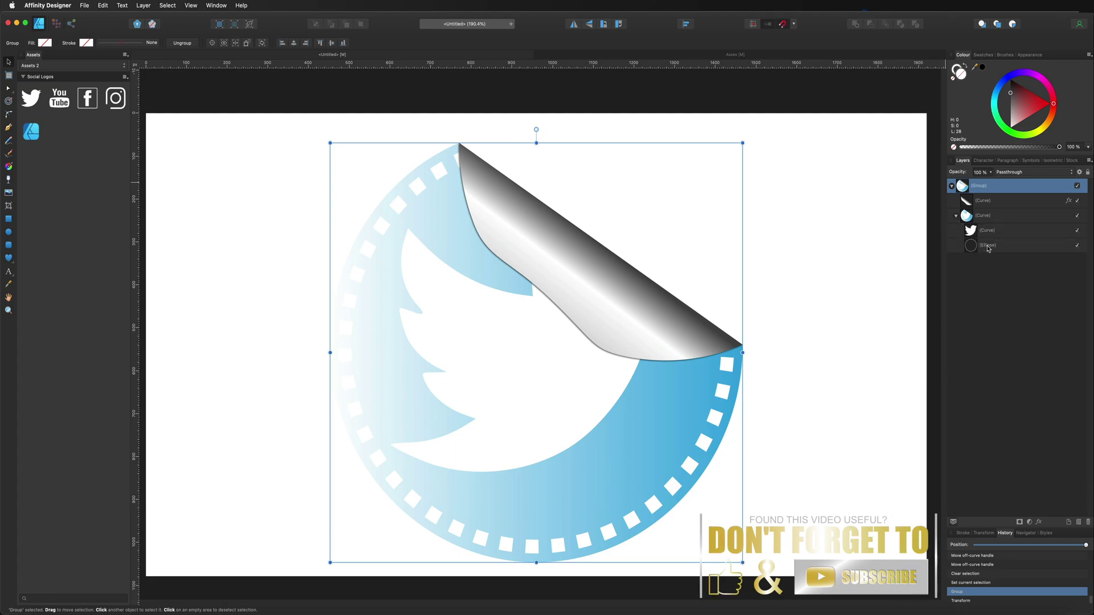
{"action": "left_click", "coordinate": [988, 247]}
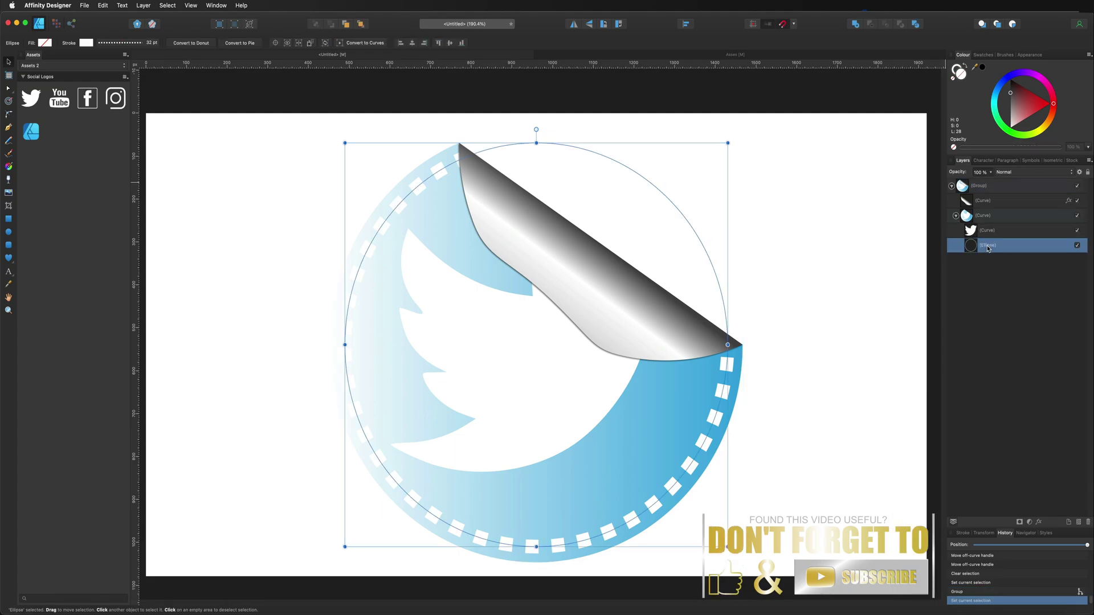
Try scaling the whole sticker down, then undo the resize.
{"action": "left_click", "coordinate": [962, 534]}
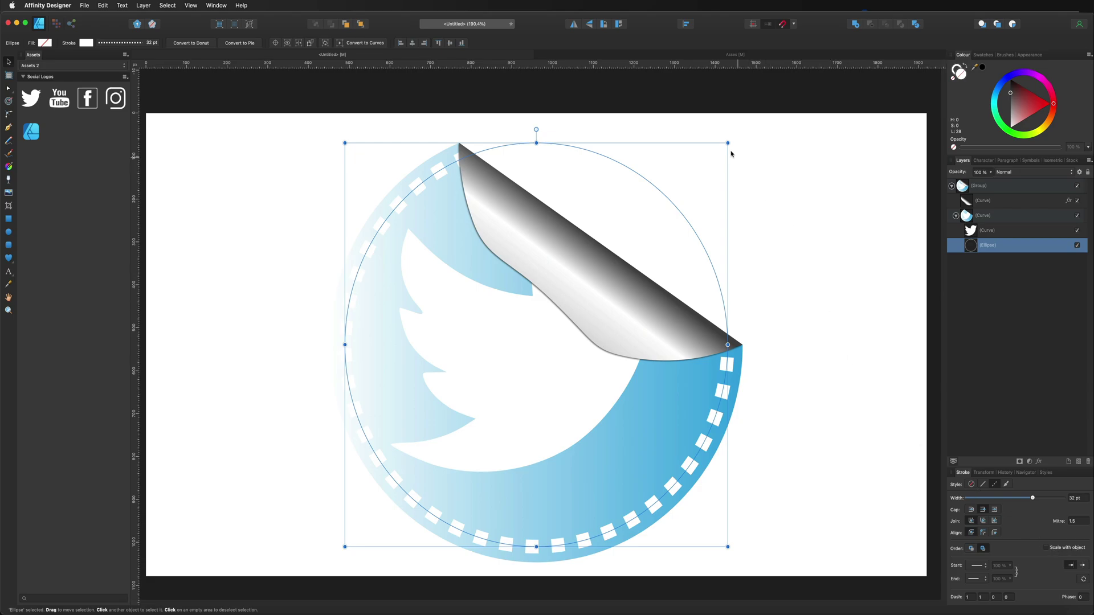
{"action": "key", "text": "super+a"}
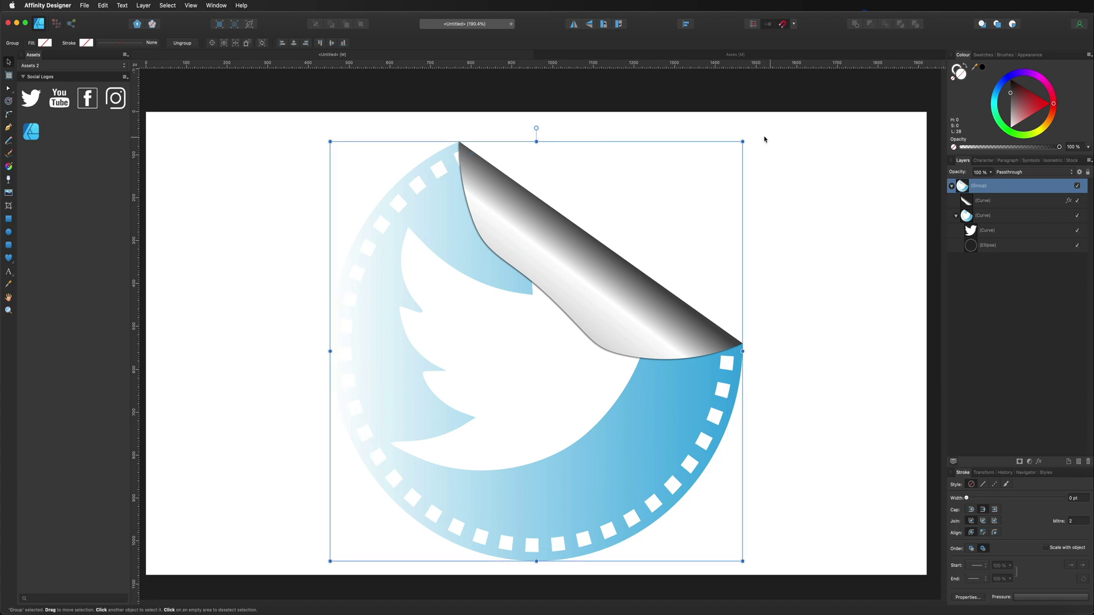
{"action": "mouse_move", "coordinate": [742, 141]}
{"action": "left_mouse_down"}
{"action": "mouse_move", "coordinate": [569, 247]}
{"action": "mouse_move", "coordinate": [534, 283]}
{"action": "left_mouse_up"}
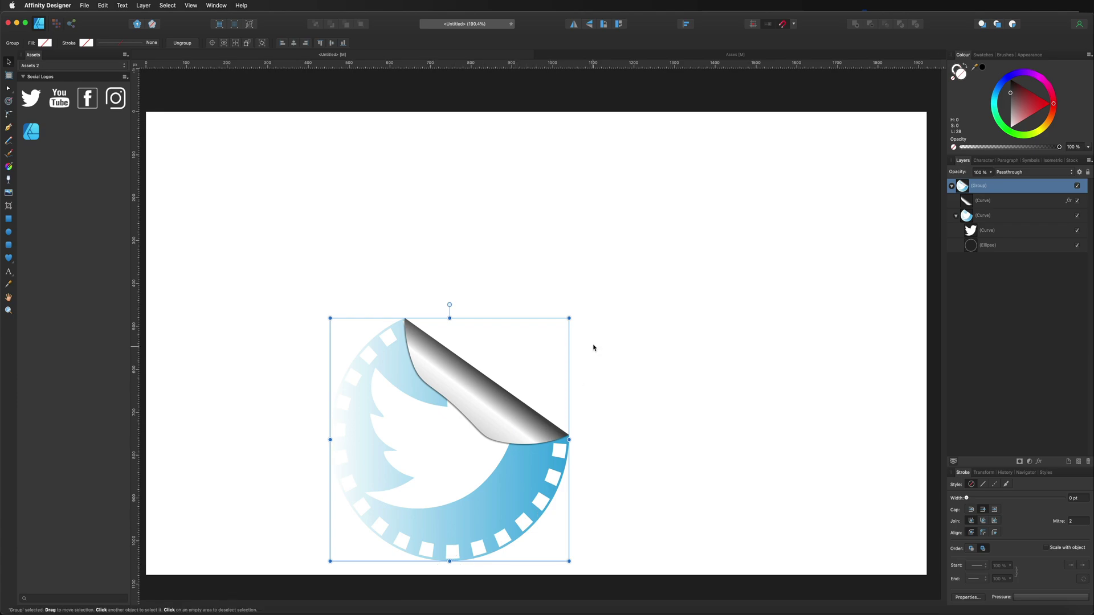
{"action": "key", "text": "ctrl+z"}
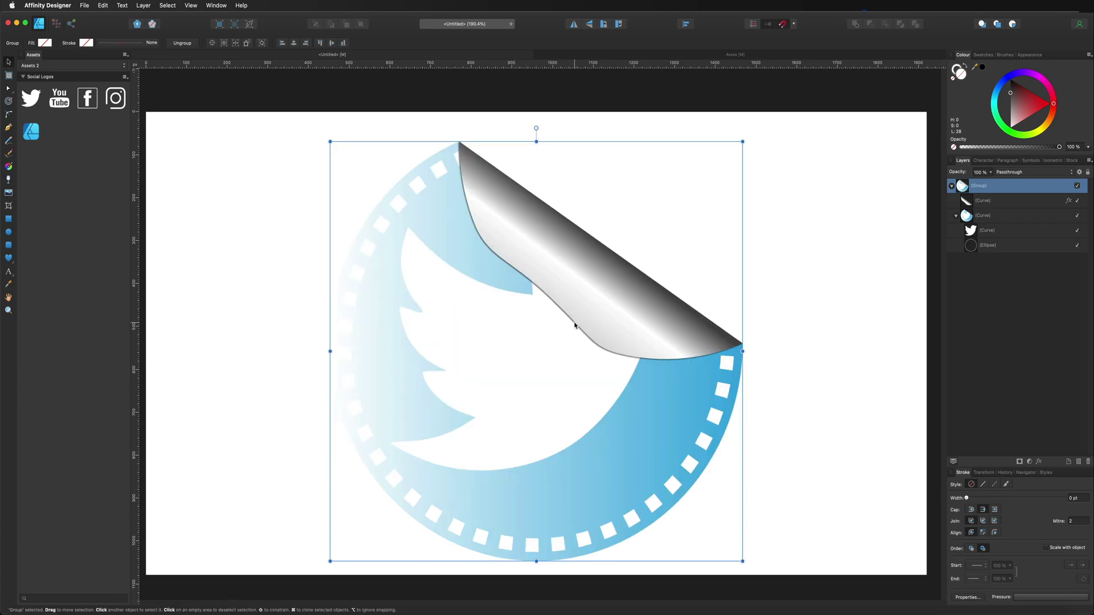
Reselect the sticker group, scale it to about half size, and move it lower-left.
{"action": "left_click", "coordinate": [990, 246]}
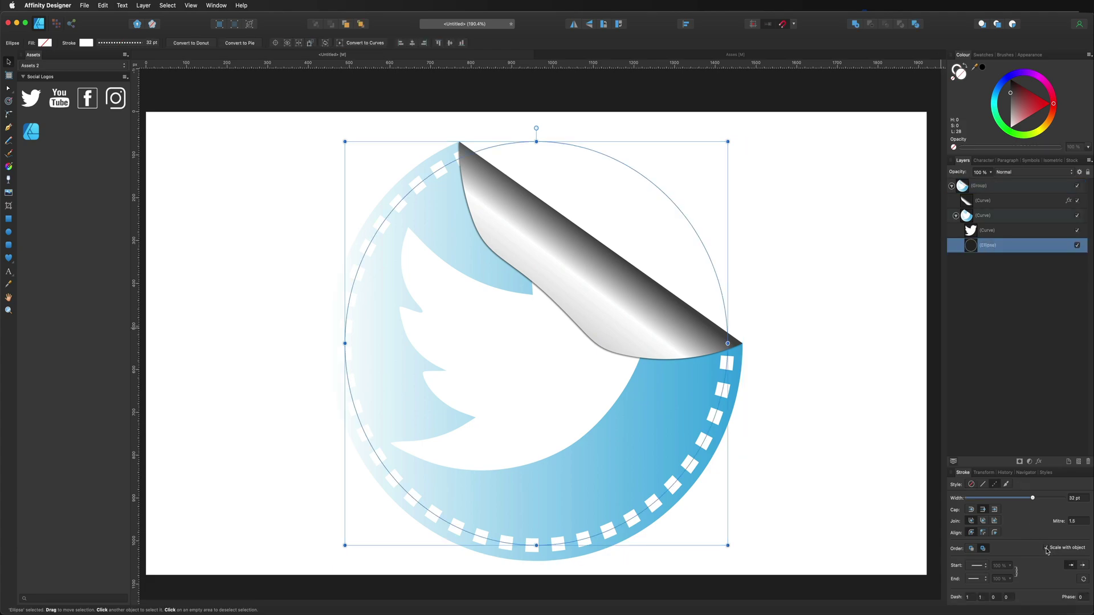
{"action": "left_click", "coordinate": [1021, 186]}
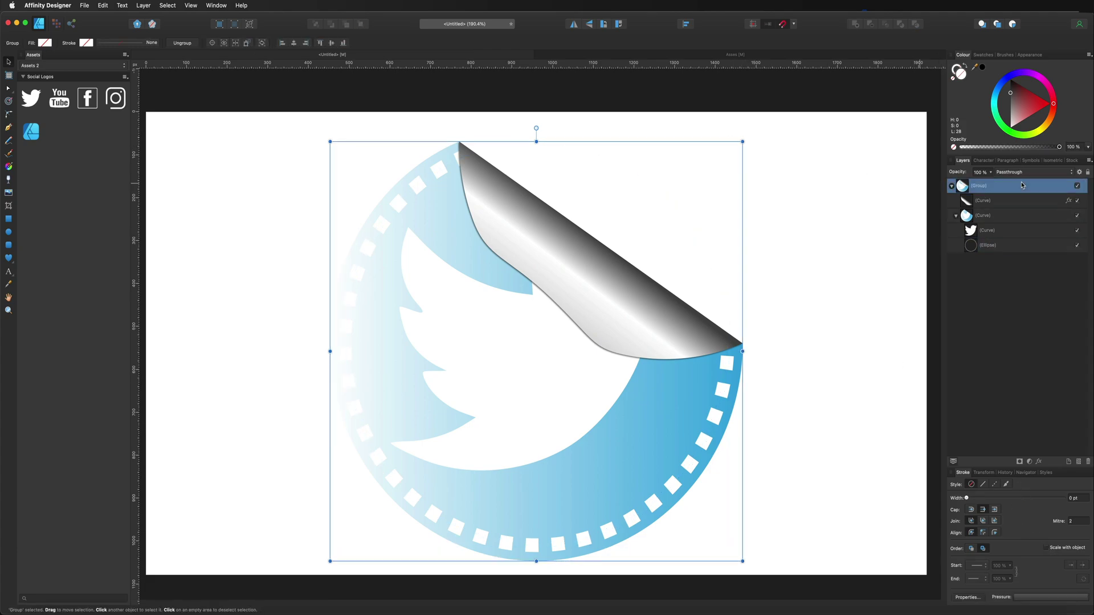
{"action": "left_click_drag", "start_coordinate": [745, 140], "coordinate": [461, 356]}
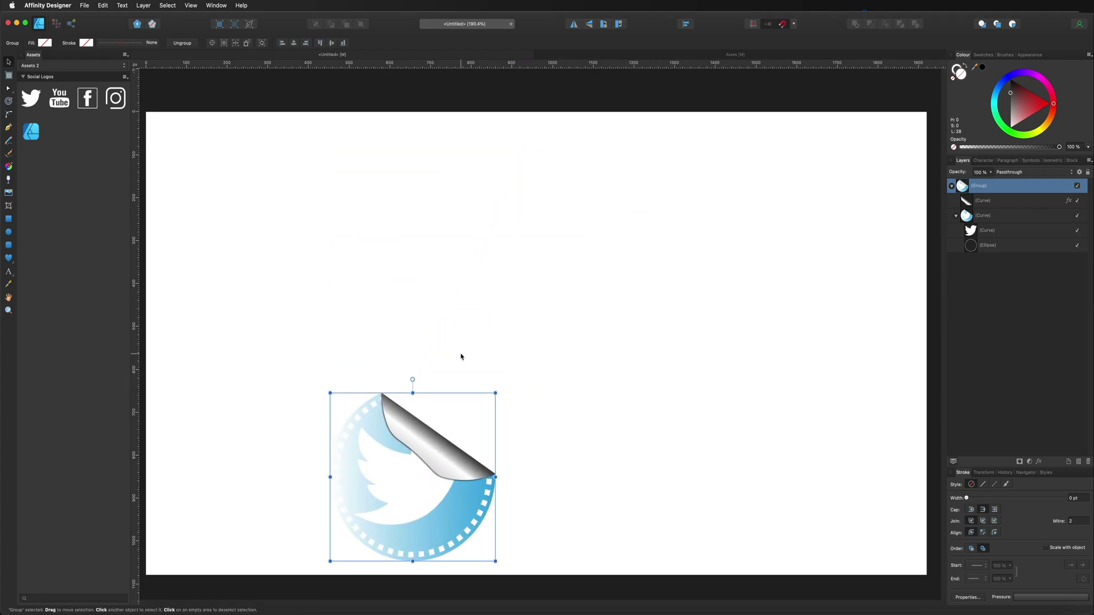
{"action": "mouse_move", "coordinate": [330, 393]}
{"action": "left_mouse_down"}
{"action": "mouse_move", "coordinate": [244, 336]}
{"action": "mouse_move", "coordinate": [307, 370]}
{"action": "mouse_move", "coordinate": [278, 359]}
{"action": "left_mouse_up"}
{"action": "mouse_move", "coordinate": [367, 451]}
{"action": "left_mouse_down"}
{"action": "mouse_move", "coordinate": [310, 384]}
{"action": "mouse_move", "coordinate": [248, 429]}
{"action": "left_mouse_up"}
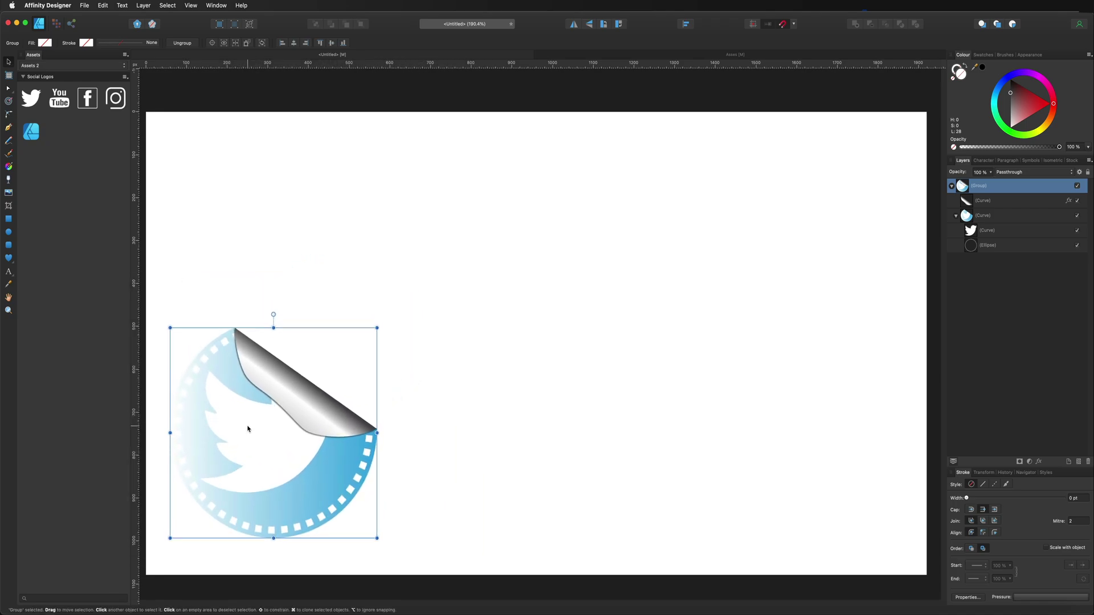
Name the sticker's Group layer 'twitter' in the Layers panel.
{"action": "left_click", "coordinate": [951, 186]}
{"action": "double_click", "coordinate": [986, 186]}
{"action": "type", "text": "tw"}
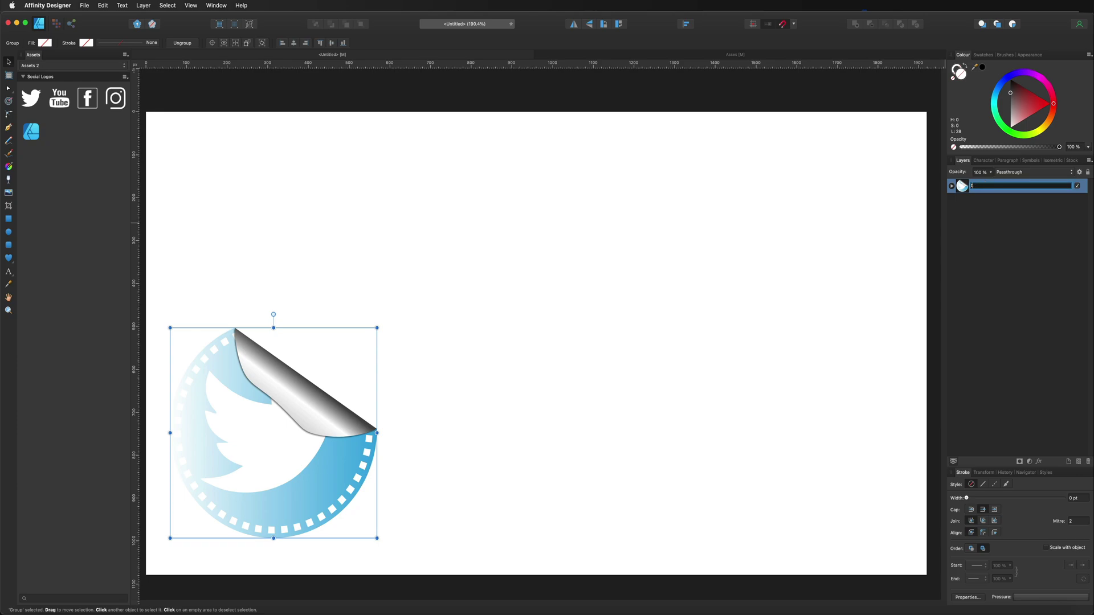
{"action": "type", "text": "iiter"}
{"action": "key", "text": "Return"}
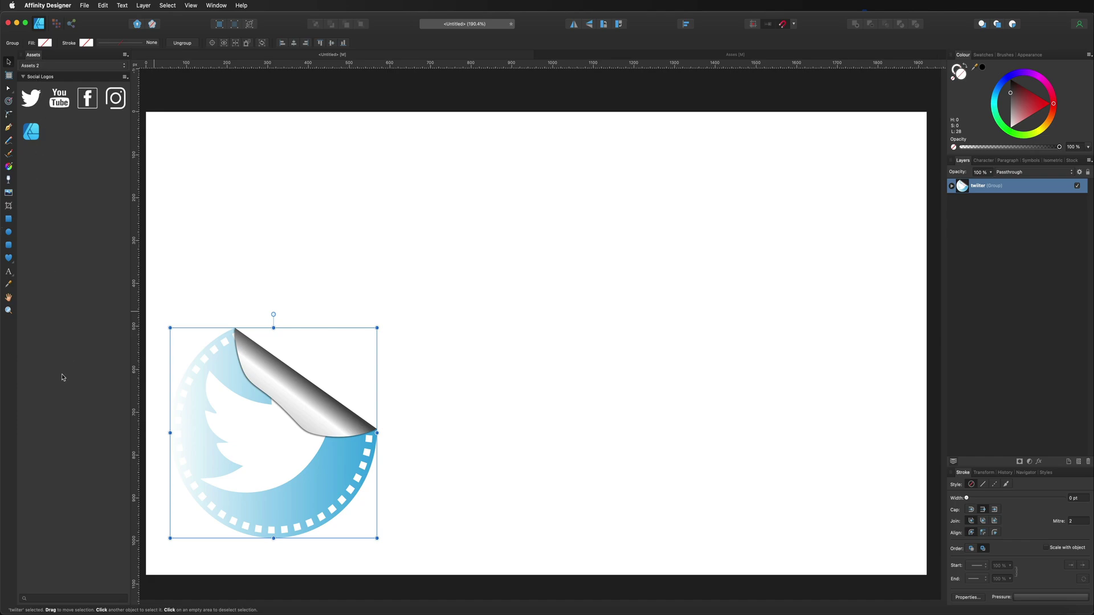
{"action": "left_click", "coordinate": [192, 6]}
{"action": "mouse_move", "coordinate": [193, 187]}
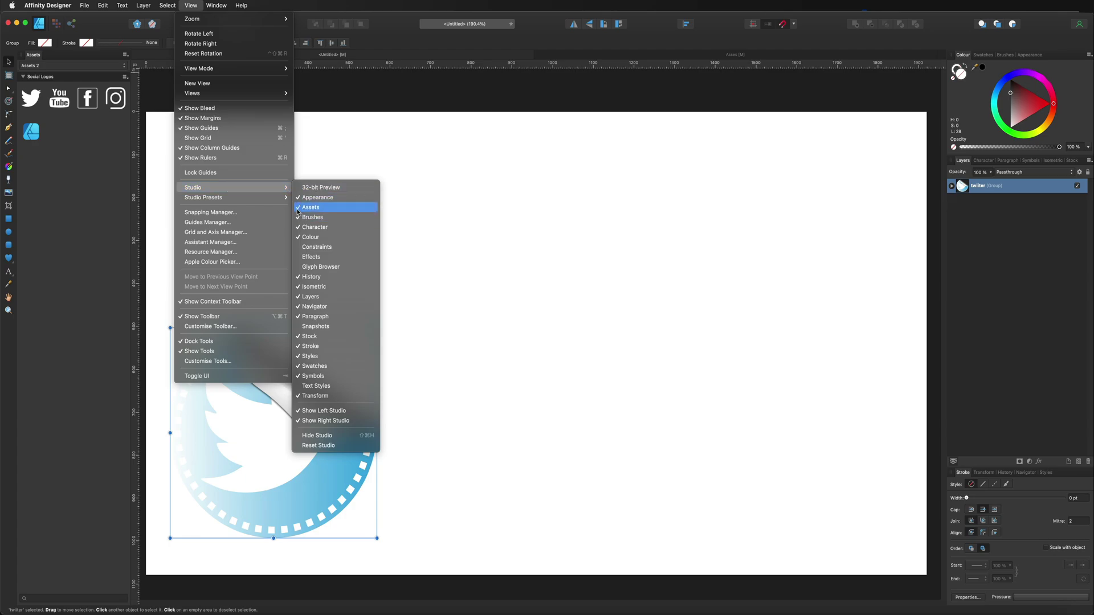
Add a new Assets category and drag the twitter sticker group into it as an asset.
{"action": "left_click", "coordinate": [75, 209]}
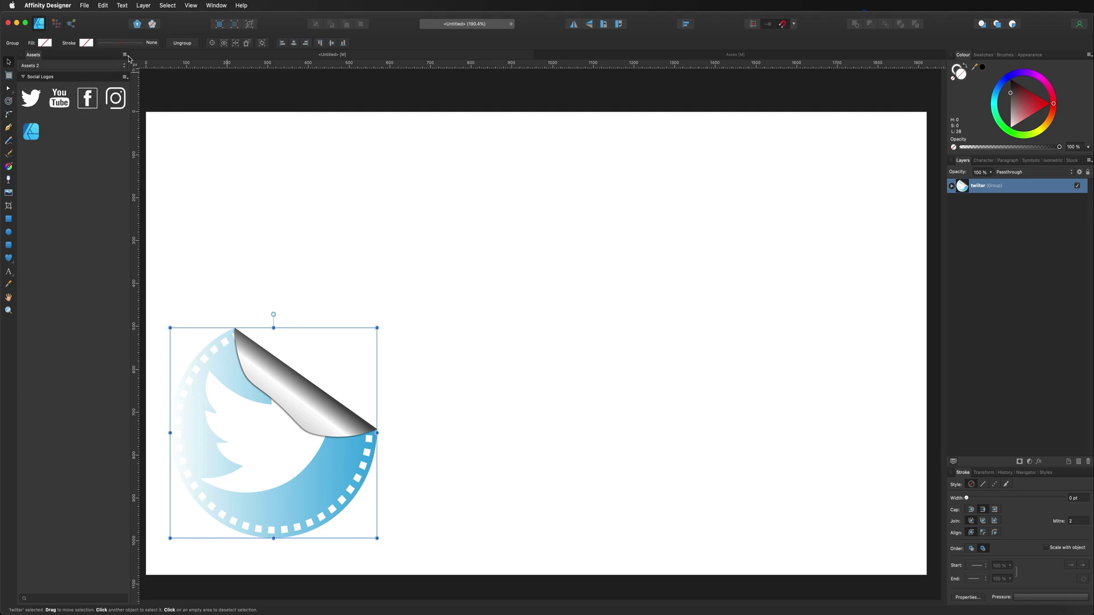
{"action": "left_click", "coordinate": [126, 55]}
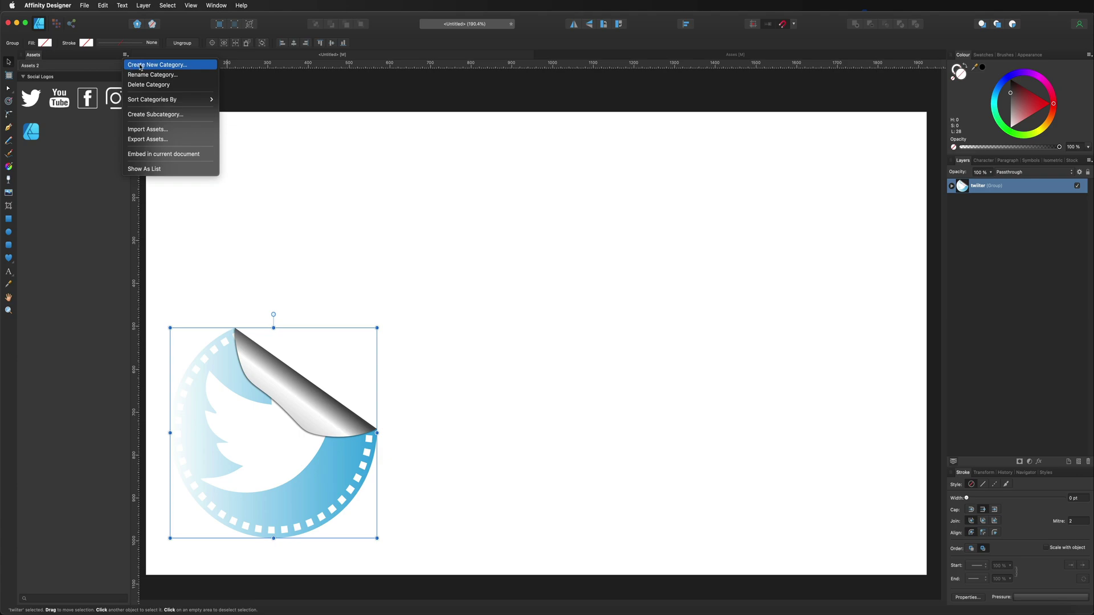
{"action": "left_click", "coordinate": [150, 65]}
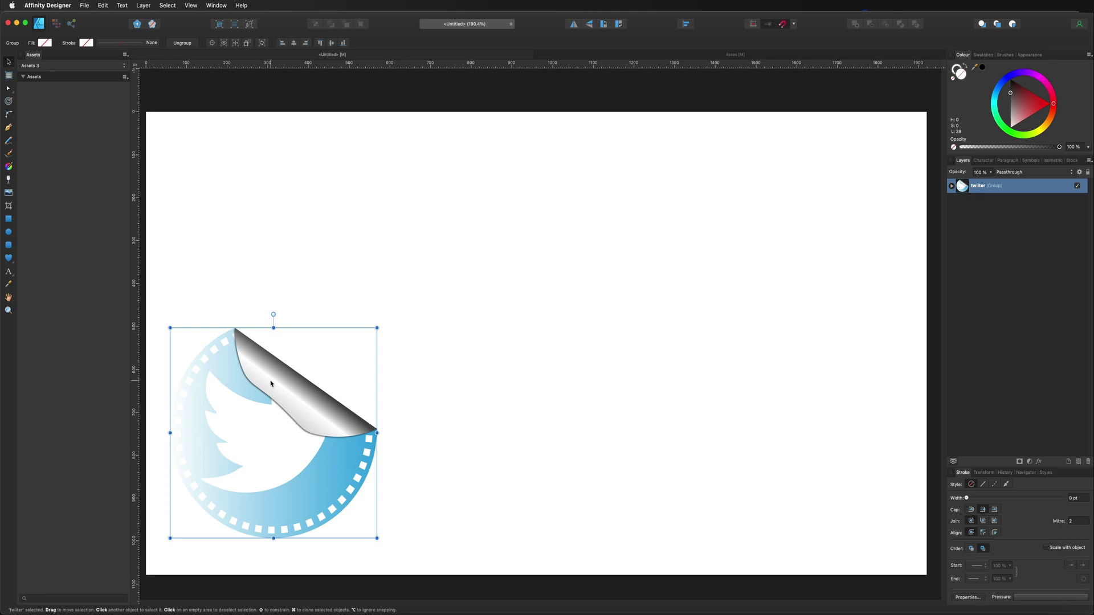
{"action": "left_click_drag", "start_coordinate": [271, 383], "coordinate": [87, 294]}
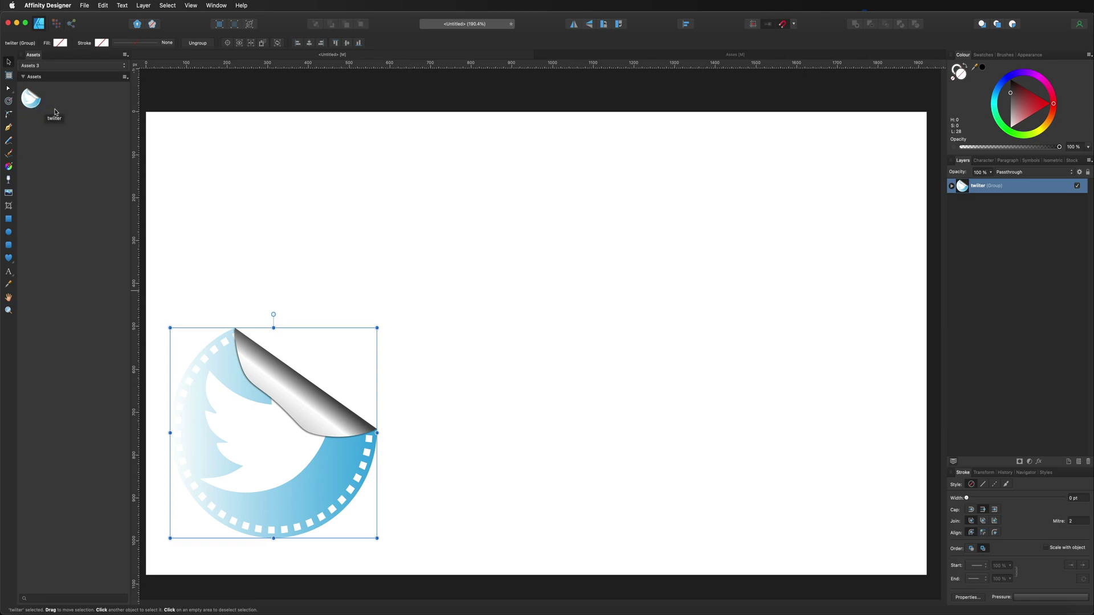
Rename the new asset category to 'socials'.
{"action": "left_click", "coordinate": [126, 55]}
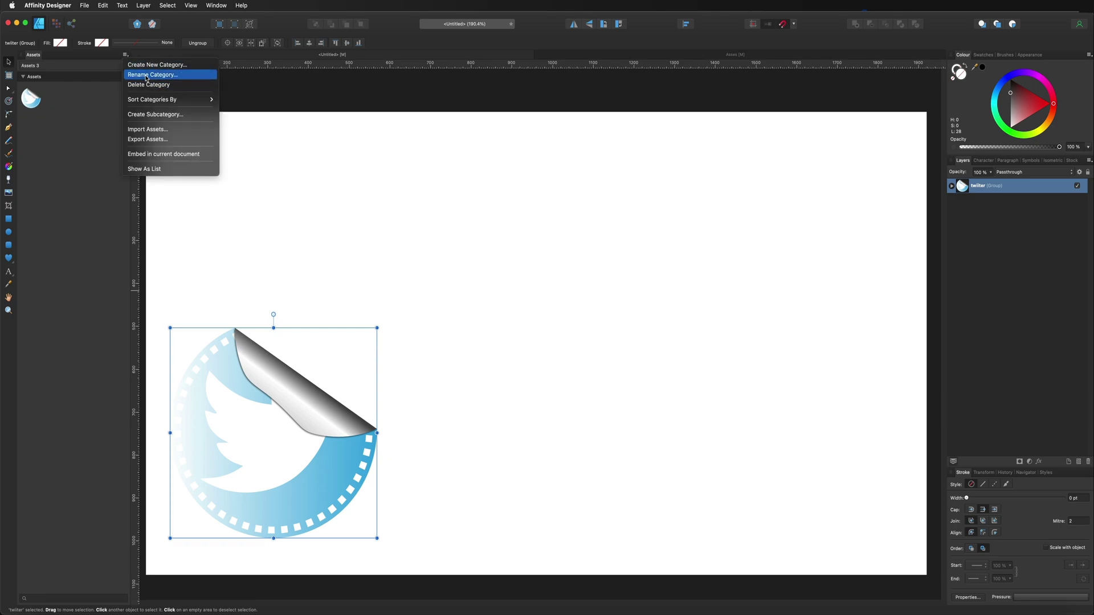
{"action": "left_click", "coordinate": [146, 76]}
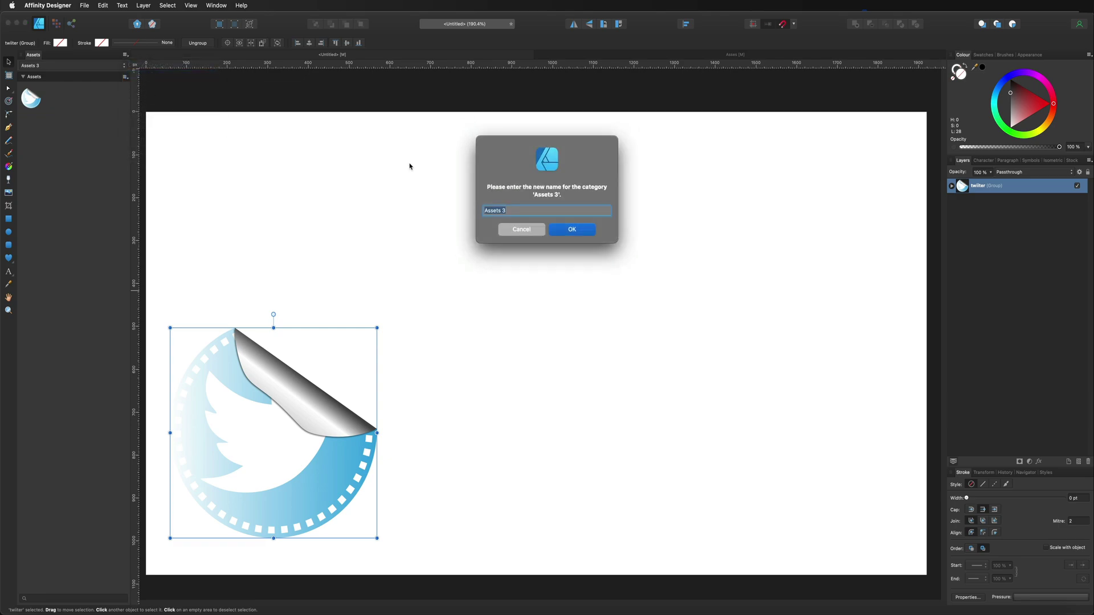
{"action": "type", "text": "socials"}
{"action": "key", "text": "Return"}
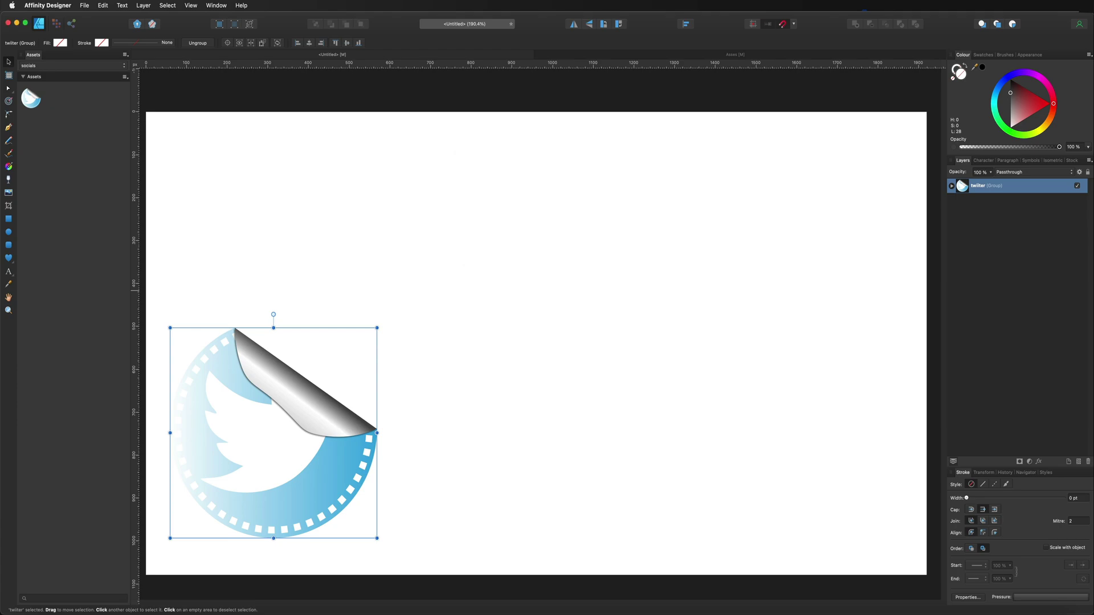
Select the twitter sticker and delete it from the page.
{"action": "left_click", "coordinate": [443, 212]}
{"action": "left_click", "coordinate": [248, 349]}
{"action": "key", "text": "Delete"}
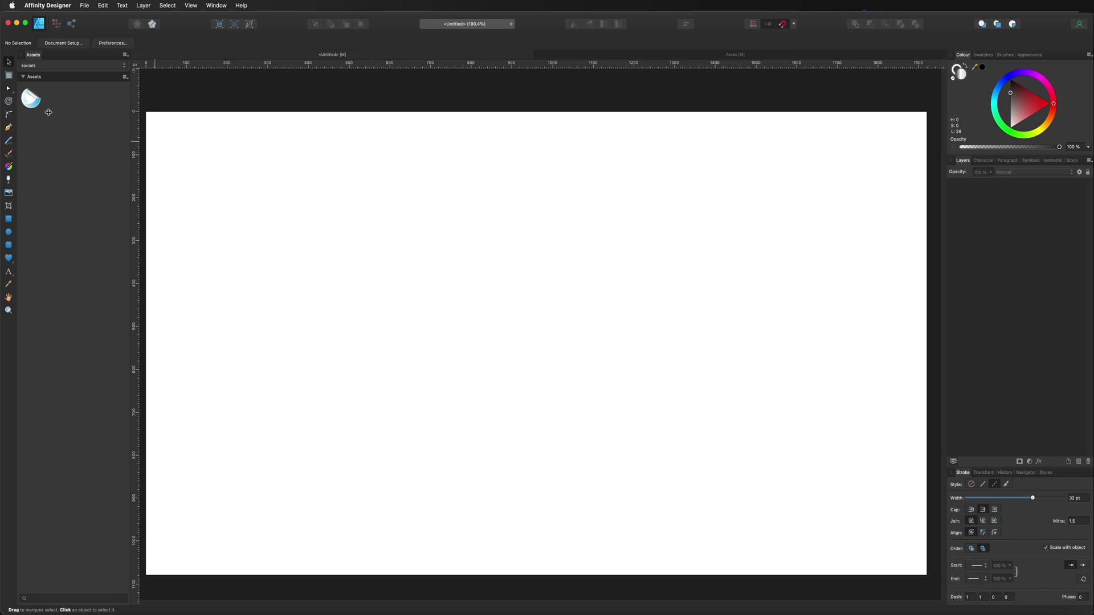
Drop the saved twitter asset onto the page and inspect its group's layers.
{"action": "mouse_move", "coordinate": [33, 101]}
{"action": "left_mouse_down"}
{"action": "mouse_move", "coordinate": [392, 267]}
{"action": "mouse_move", "coordinate": [398, 309]}
{"action": "left_mouse_up"}
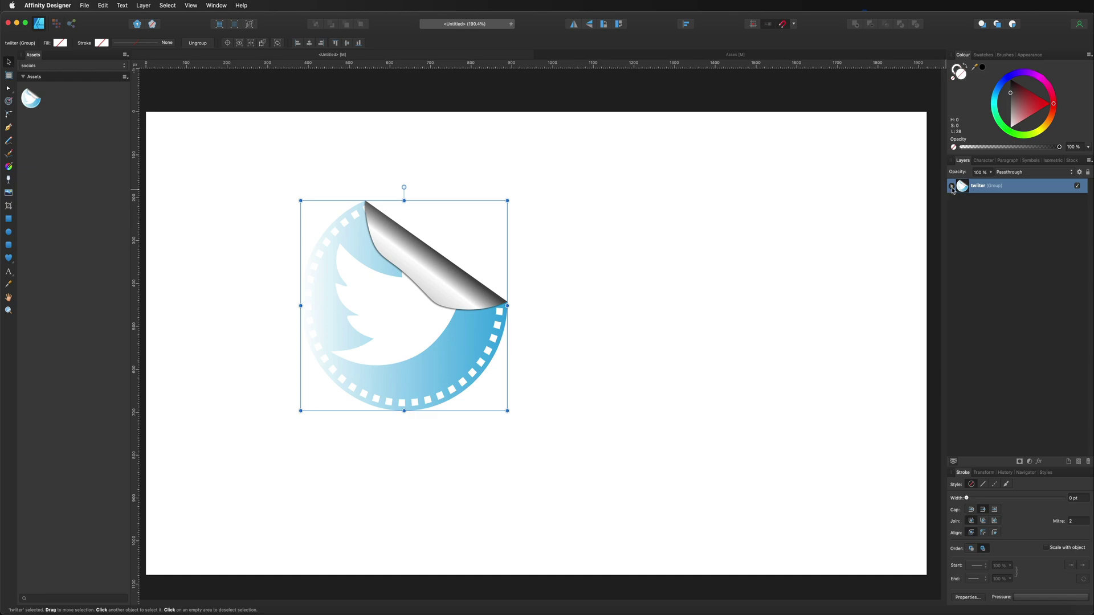
{"action": "left_click", "coordinate": [951, 185]}
{"action": "left_click", "coordinate": [956, 215]}
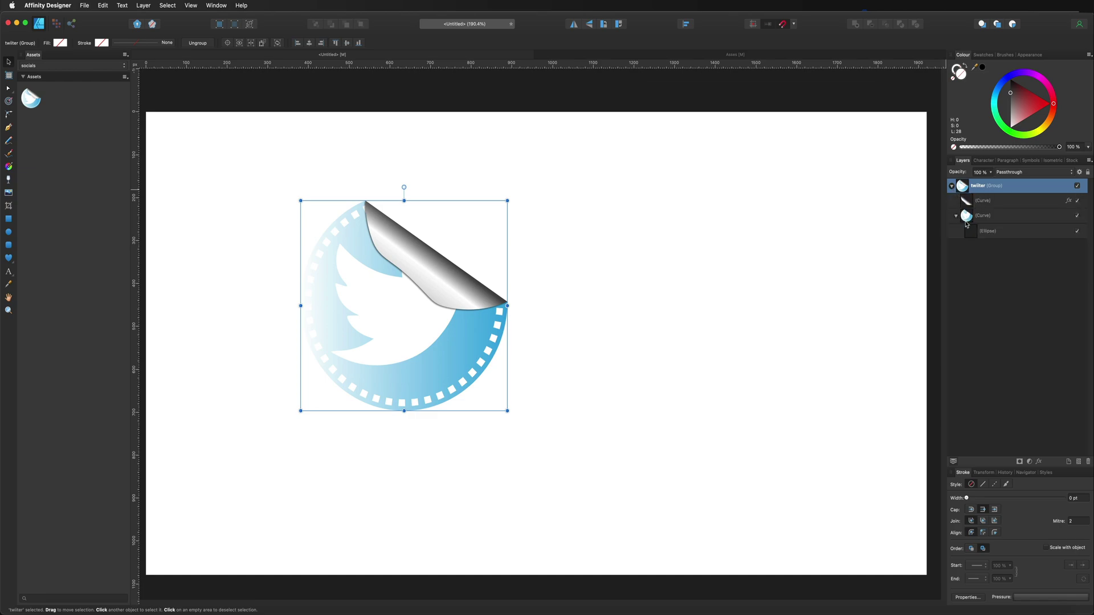
{"action": "left_click", "coordinate": [983, 230]}
{"action": "left_click", "coordinate": [983, 231]}
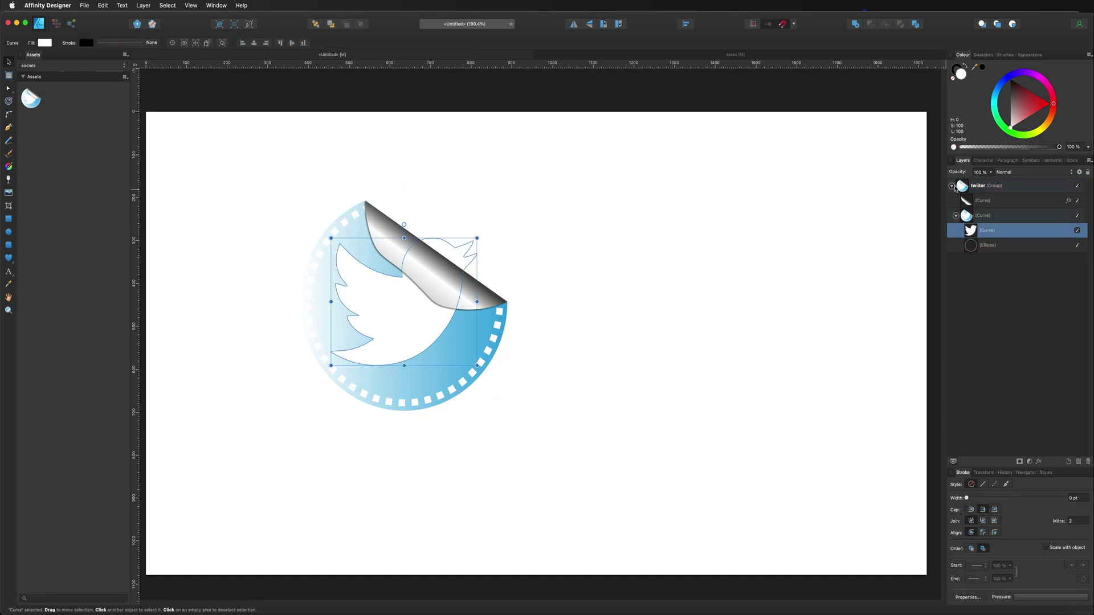
{"action": "left_click", "coordinate": [953, 186]}
{"action": "left_click", "coordinate": [741, 201]}
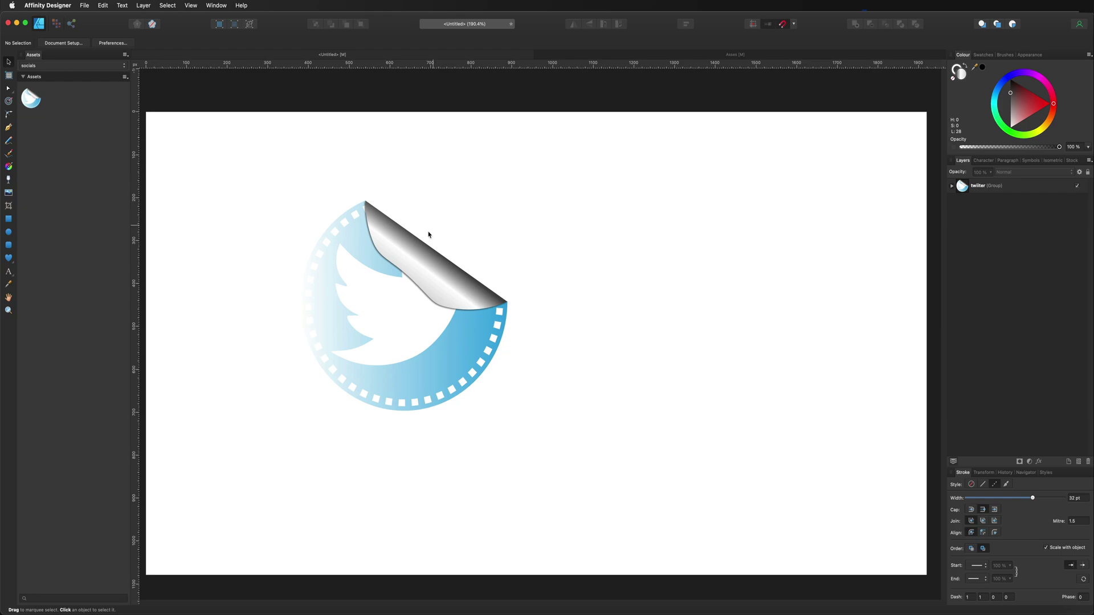
{"action": "left_click_drag", "start_coordinate": [429, 234], "coordinate": [418, 245]}
Delete the twitter sticker and paste the Facebook and YouTube stickers onto the page.
{"action": "key", "text": "Delete"}
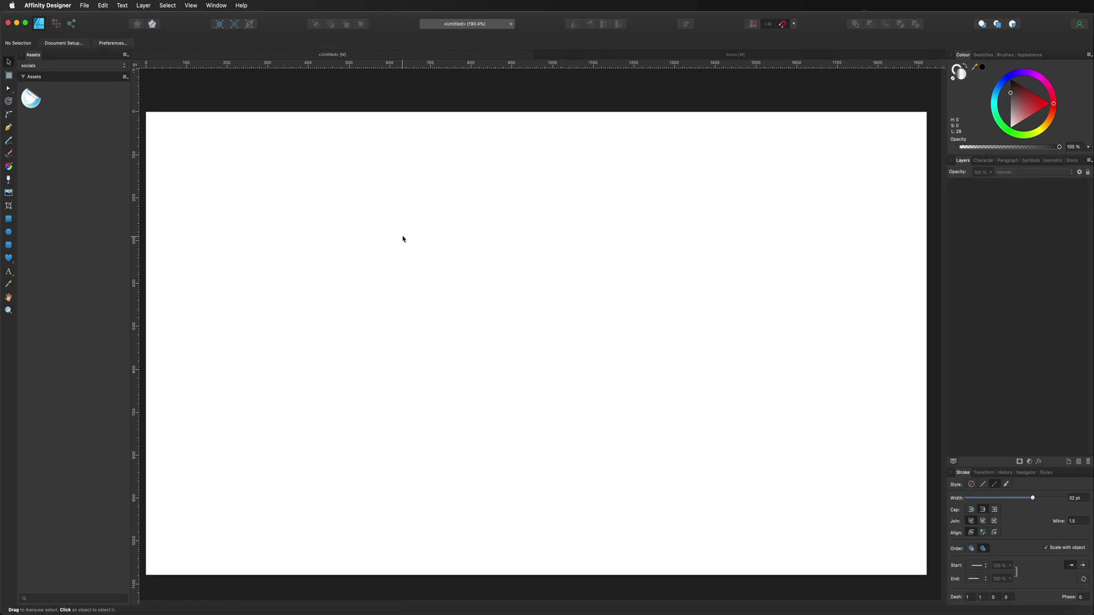
{"action": "key", "text": "super+v"}
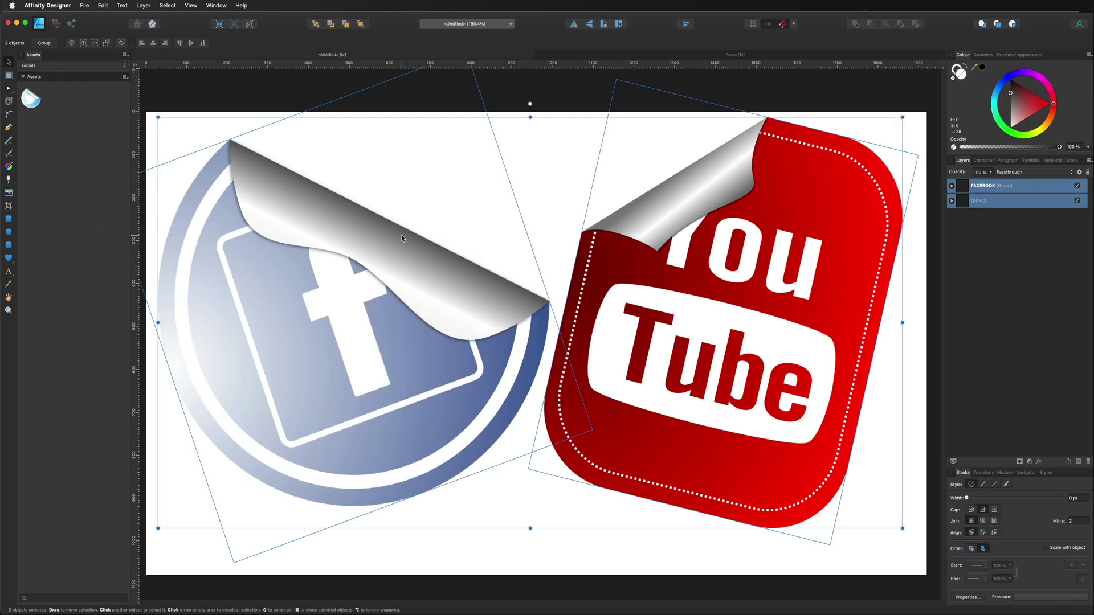
{"action": "left_click", "coordinate": [542, 190]}
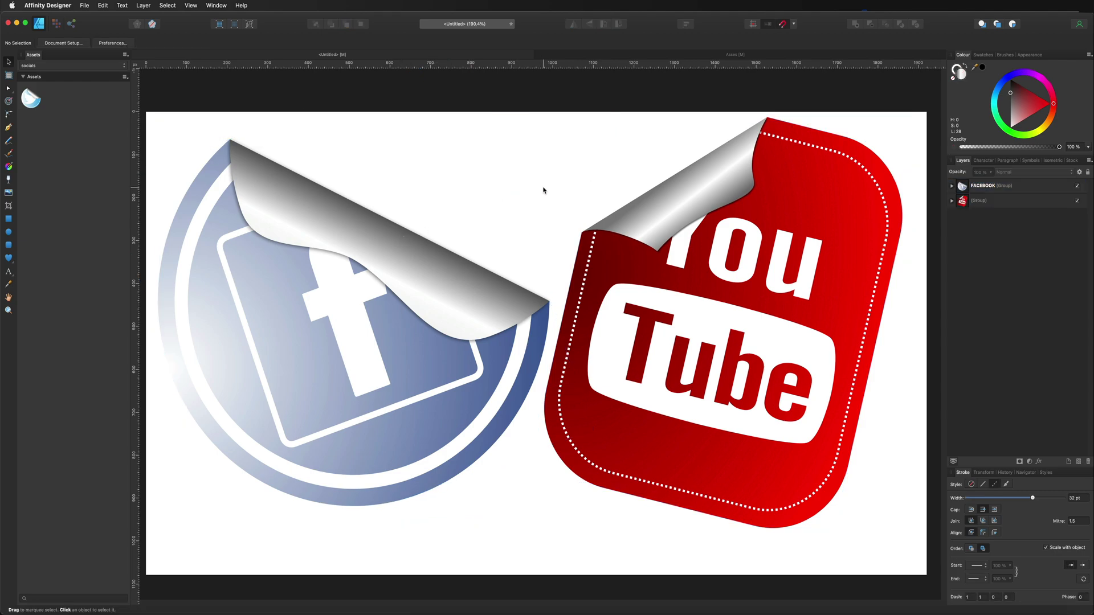
Save the YouTube and Facebook stickers as assets in the socials category.
{"action": "left_click", "coordinate": [856, 215]}
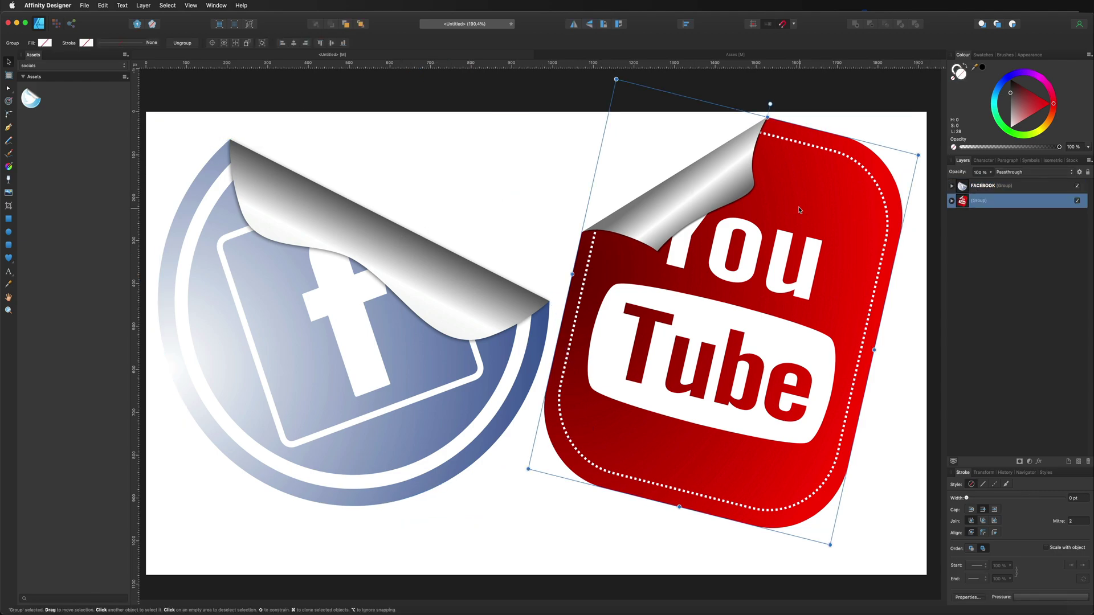
{"action": "left_click_drag", "start_coordinate": [800, 210], "coordinate": [86, 208]}
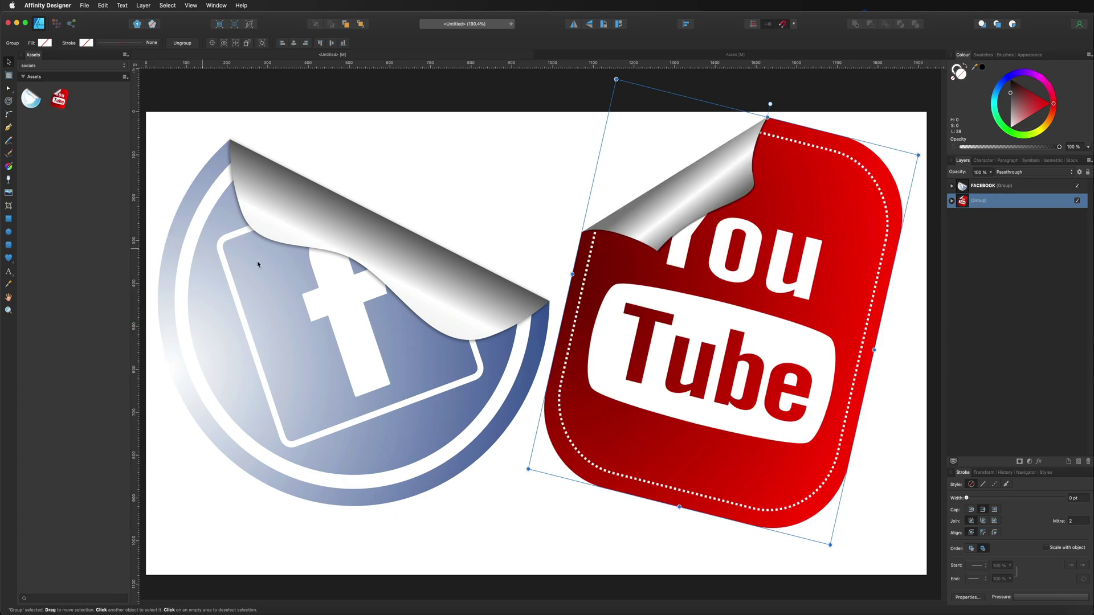
{"action": "left_click", "coordinate": [348, 230]}
{"action": "left_click_drag", "start_coordinate": [347, 230], "coordinate": [83, 221]}
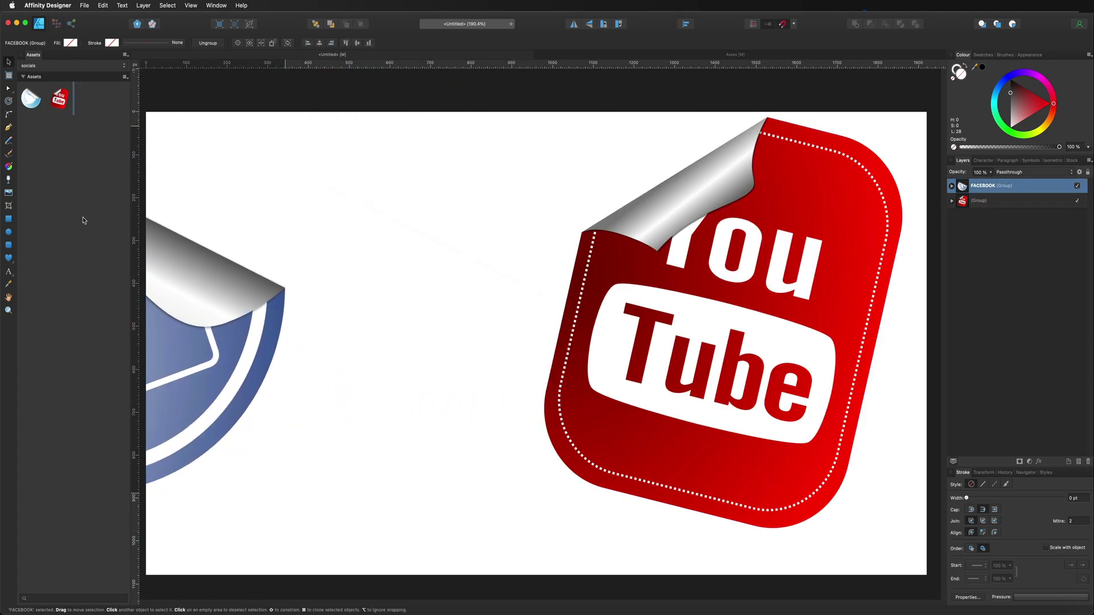
Clear both stickers and place the saved Facebook asset back on the page.
{"action": "key", "text": "Delete"}
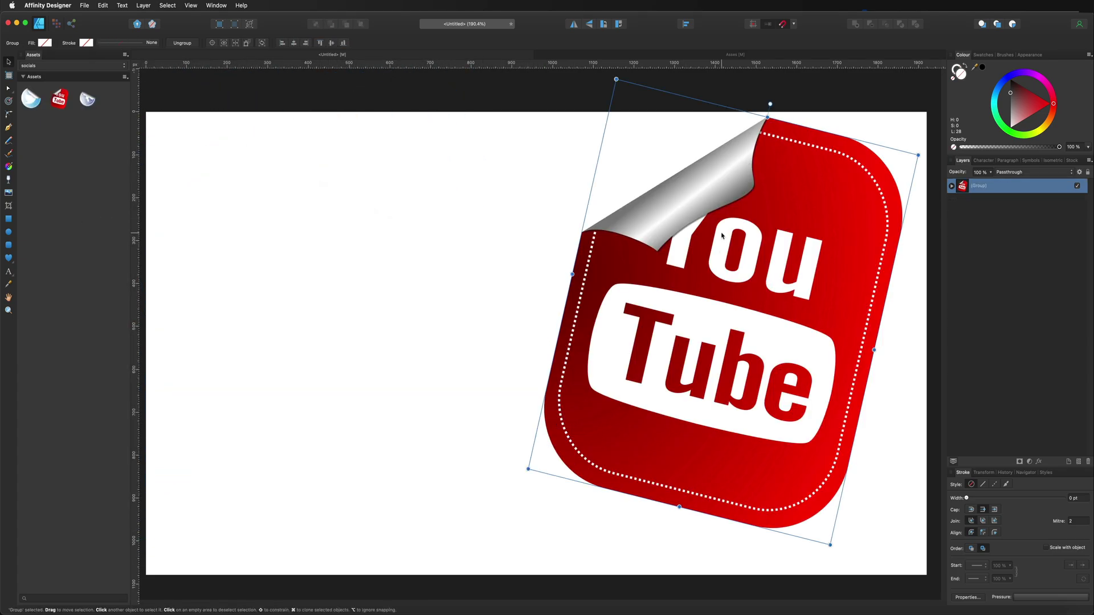
{"action": "key", "text": "Delete"}
{"action": "mouse_move", "coordinate": [96, 103]}
{"action": "left_mouse_down"}
{"action": "mouse_move", "coordinate": [400, 319]}
{"action": "mouse_move", "coordinate": [465, 342]}
{"action": "left_mouse_up"}
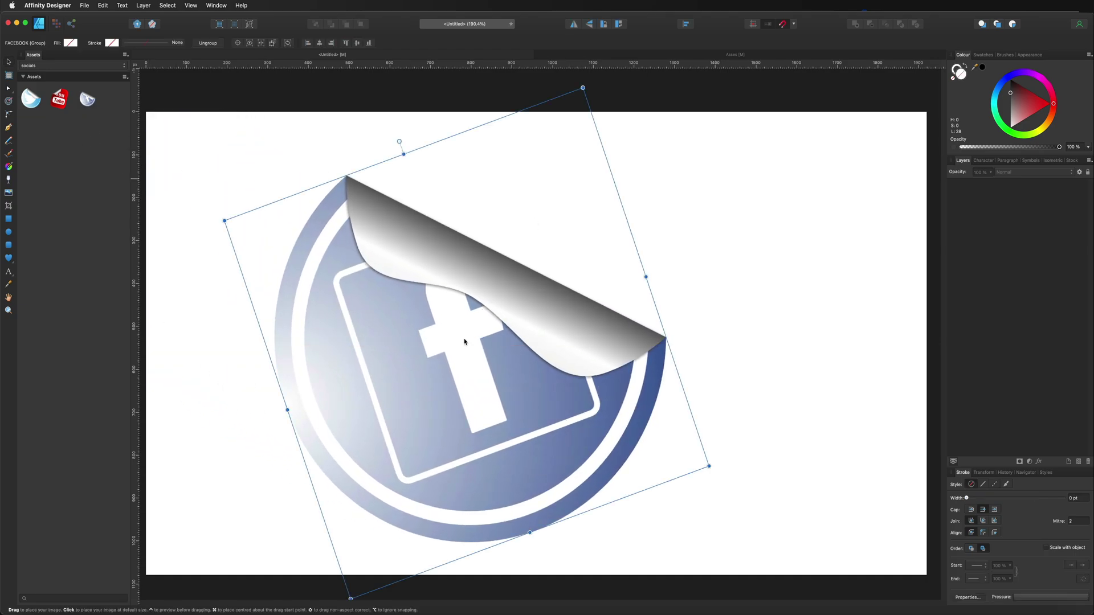
Move the peel Curve and facebook layers out of the FACEBOOK group, then delete the empty group.
{"action": "left_click", "coordinate": [742, 280]}
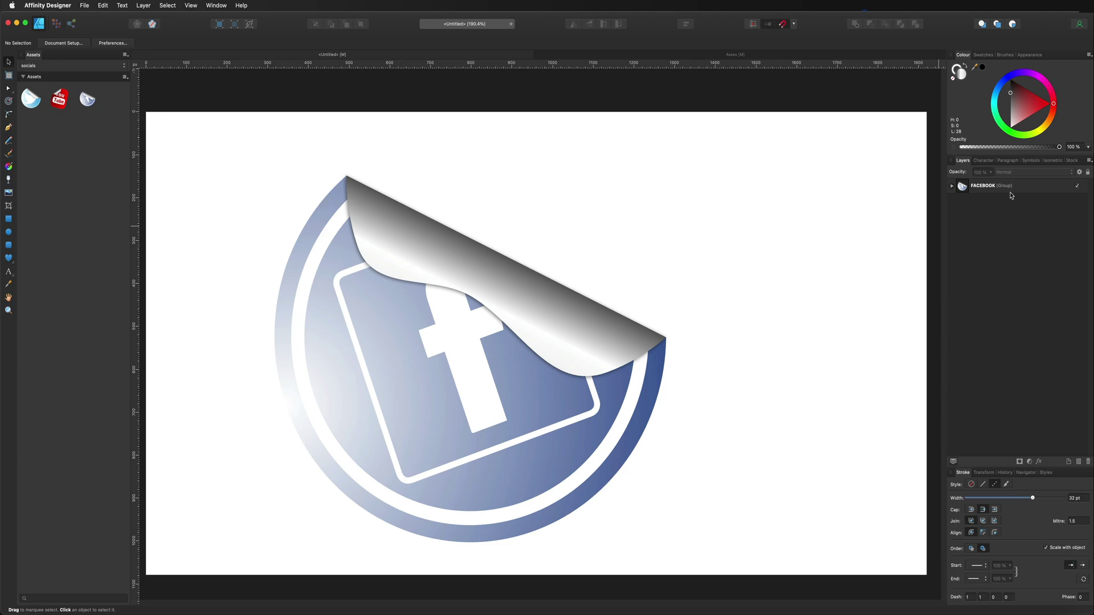
{"action": "left_click", "coordinate": [951, 187]}
{"action": "left_click", "coordinate": [952, 187]}
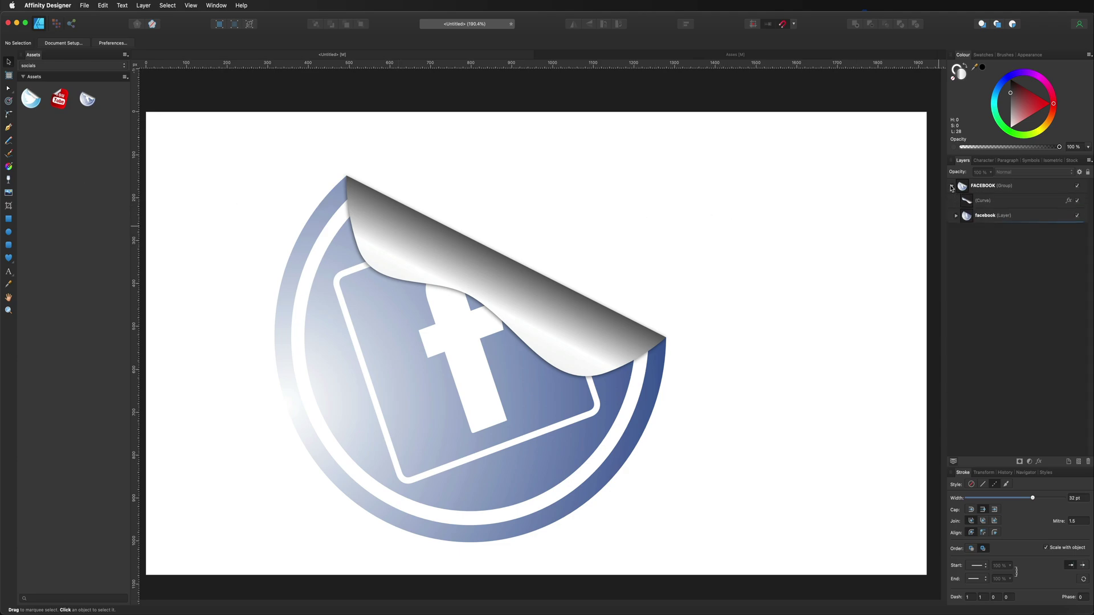
{"action": "left_click", "coordinate": [956, 215]}
{"action": "left_click_drag", "start_coordinate": [976, 203], "coordinate": [975, 180]}
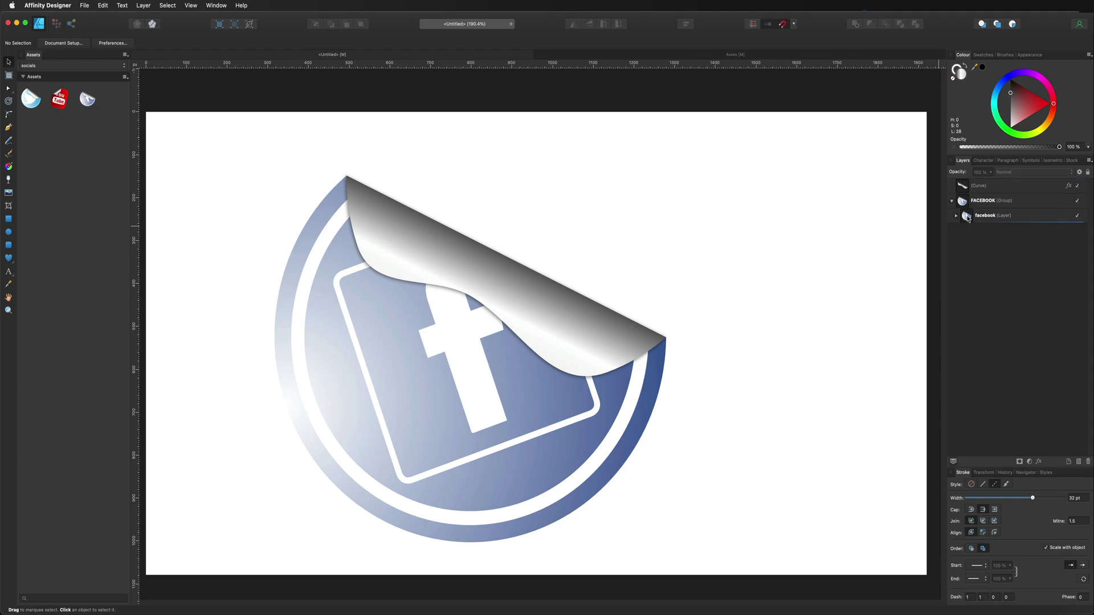
{"action": "left_click_drag", "start_coordinate": [967, 217], "coordinate": [967, 197]}
{"action": "left_click", "coordinate": [982, 218]}
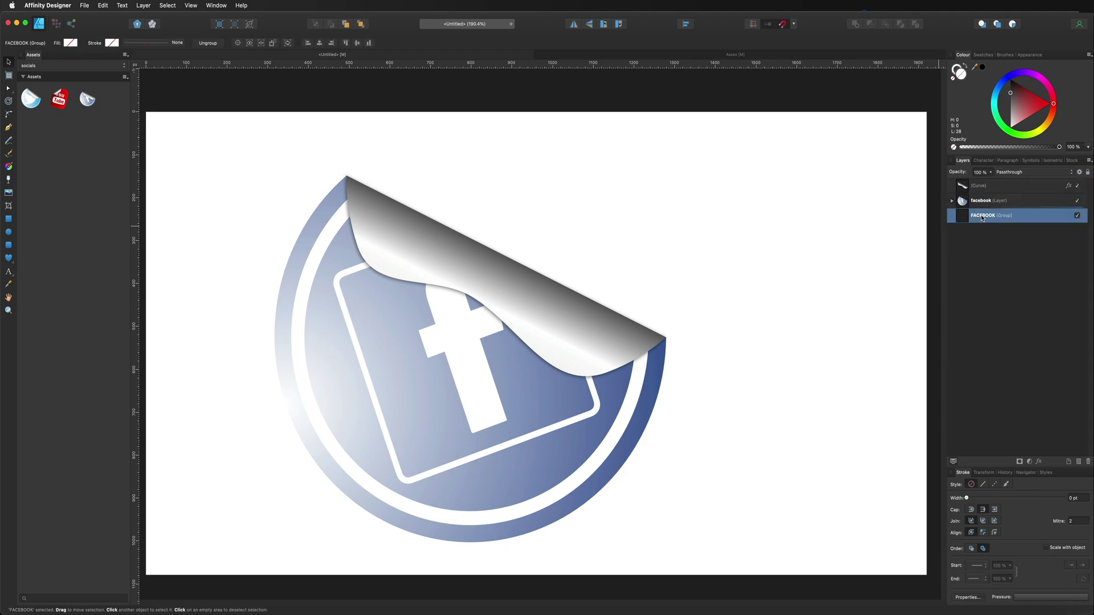
{"action": "key", "text": "Delete"}
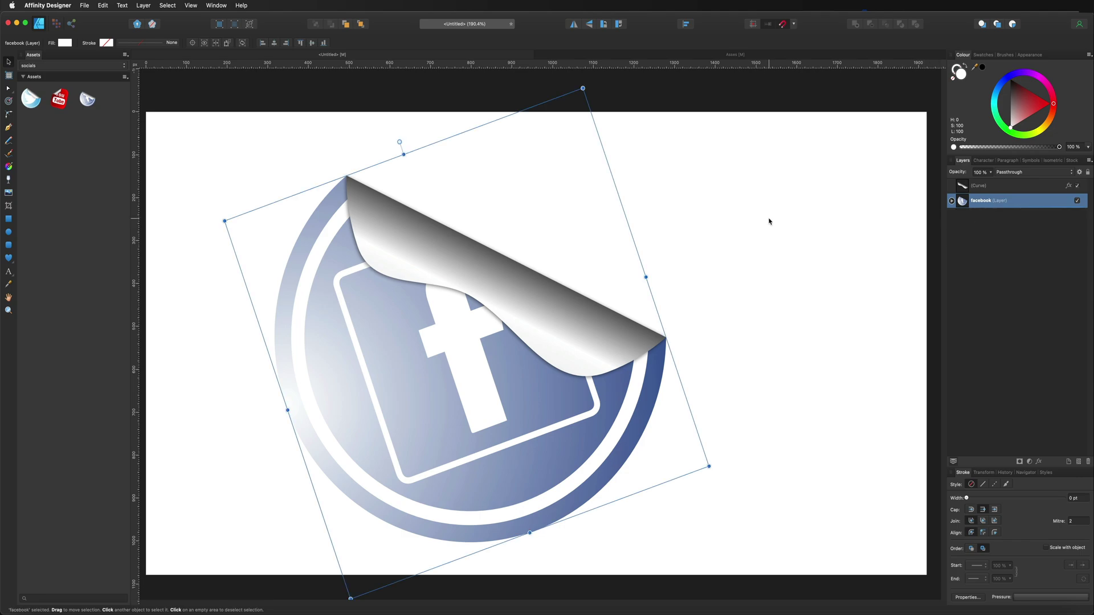
Add the selected Curve and facebook pieces to the socials assets.
{"action": "left_click", "coordinate": [768, 222]}
{"action": "left_click_drag", "start_coordinate": [203, 129], "coordinate": [753, 566]}
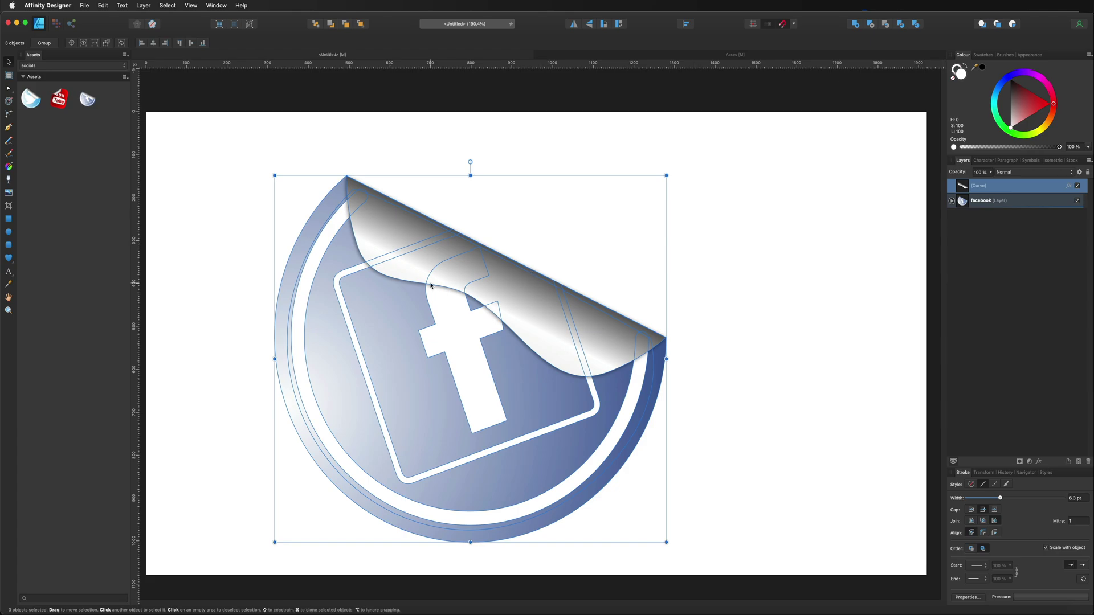
{"action": "left_click_drag", "start_coordinate": [430, 280], "coordinate": [82, 248]}
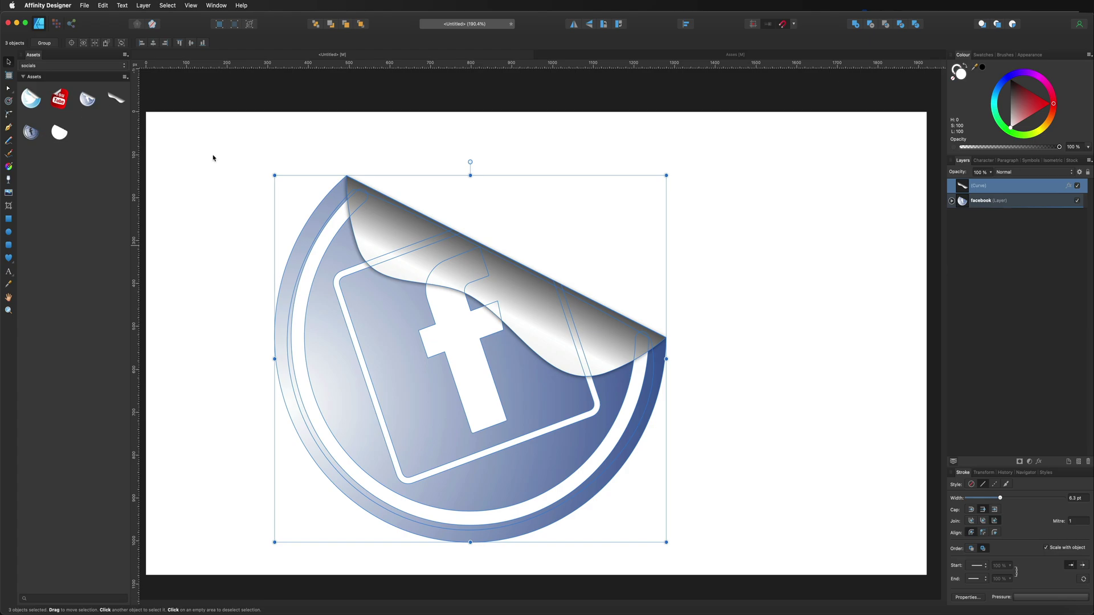
Delete the pieces from the page and place the facebook piece asset back alone.
{"action": "left_click_drag", "start_coordinate": [229, 137], "coordinate": [697, 557]}
{"action": "key", "text": "Delete"}
{"action": "mouse_move", "coordinate": [29, 133]}
{"action": "left_mouse_down"}
{"action": "mouse_move", "coordinate": [281, 228]}
{"action": "mouse_move", "coordinate": [548, 355]}
{"action": "left_mouse_up"}
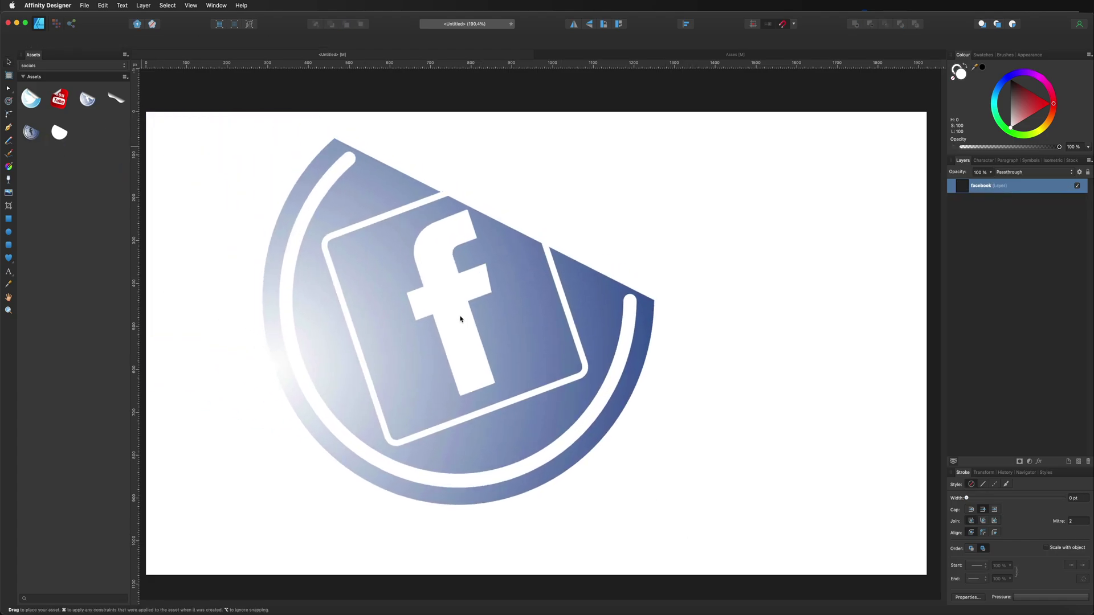
Put the peel-curl asset onto the facebook piece and drop the twitter asset beside it, checking its layers.
{"action": "left_click_drag", "start_coordinate": [112, 100], "coordinate": [489, 273]}
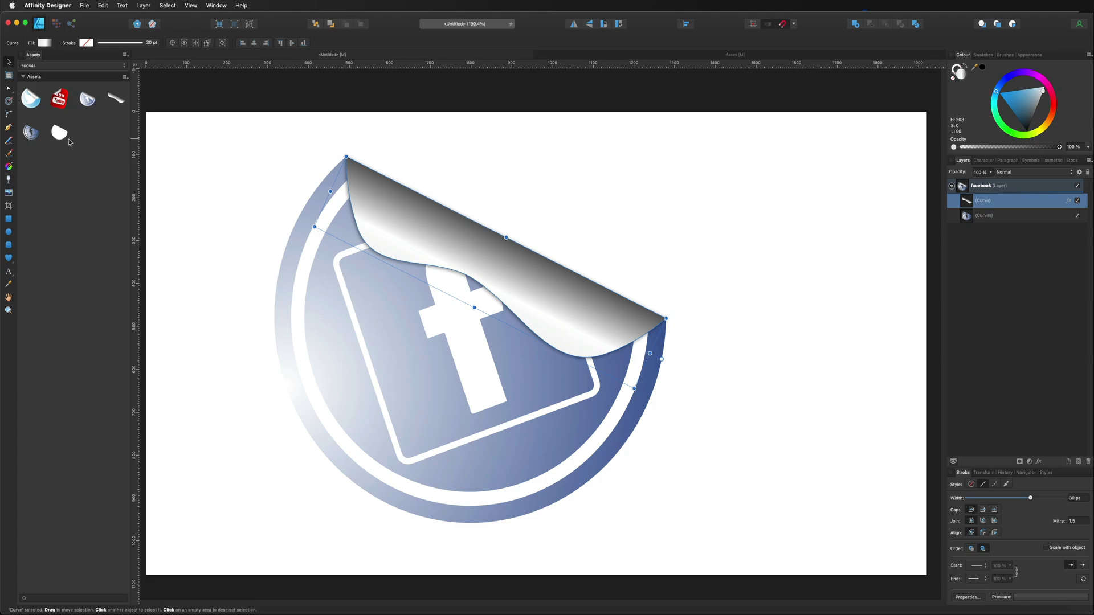
{"action": "left_click_drag", "start_coordinate": [31, 99], "coordinate": [679, 244]}
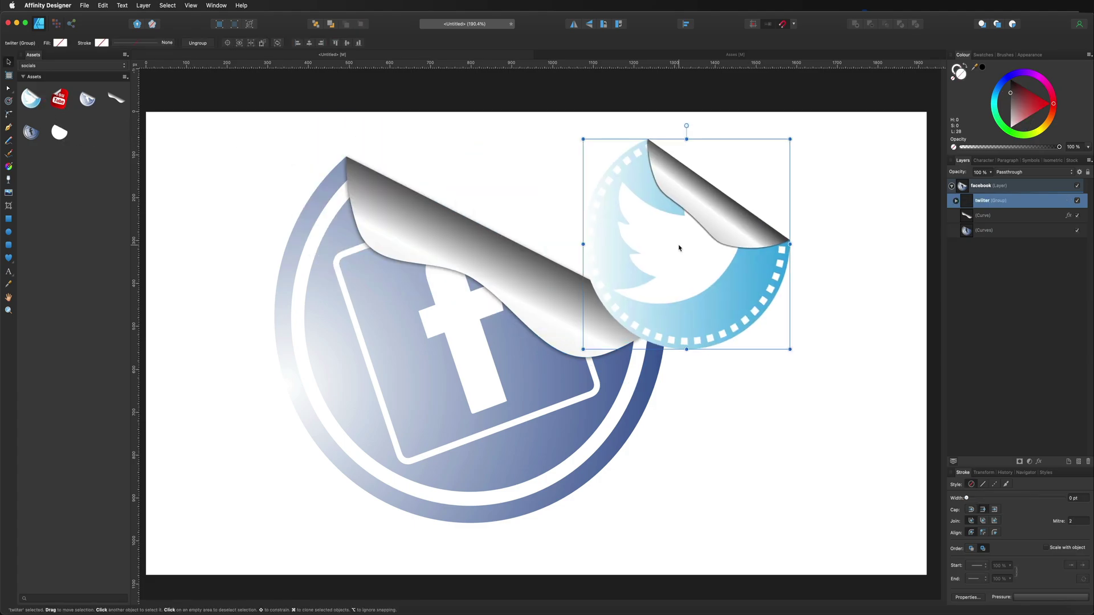
{"action": "left_click", "coordinate": [955, 200]}
{"action": "left_click", "coordinate": [995, 215]}
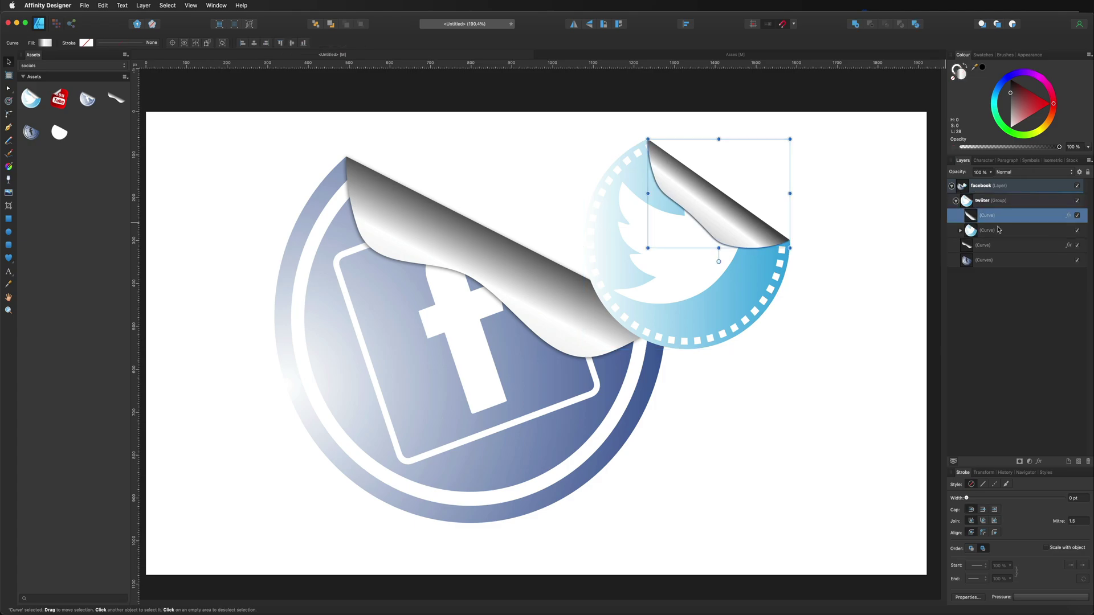
{"action": "left_click", "coordinate": [951, 186]}
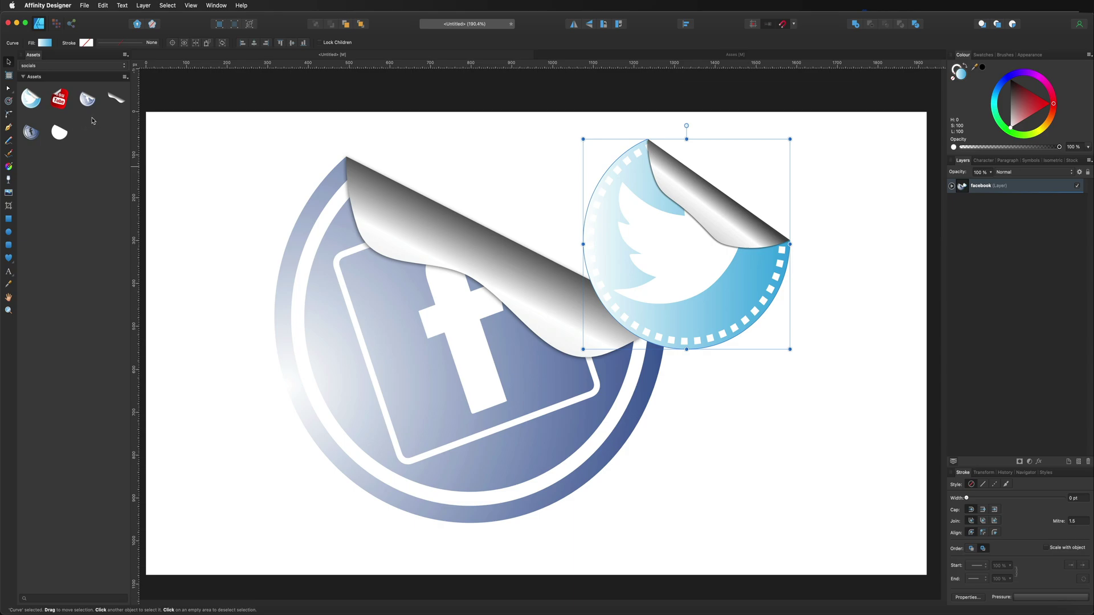
{"action": "left_click", "coordinate": [125, 56]}
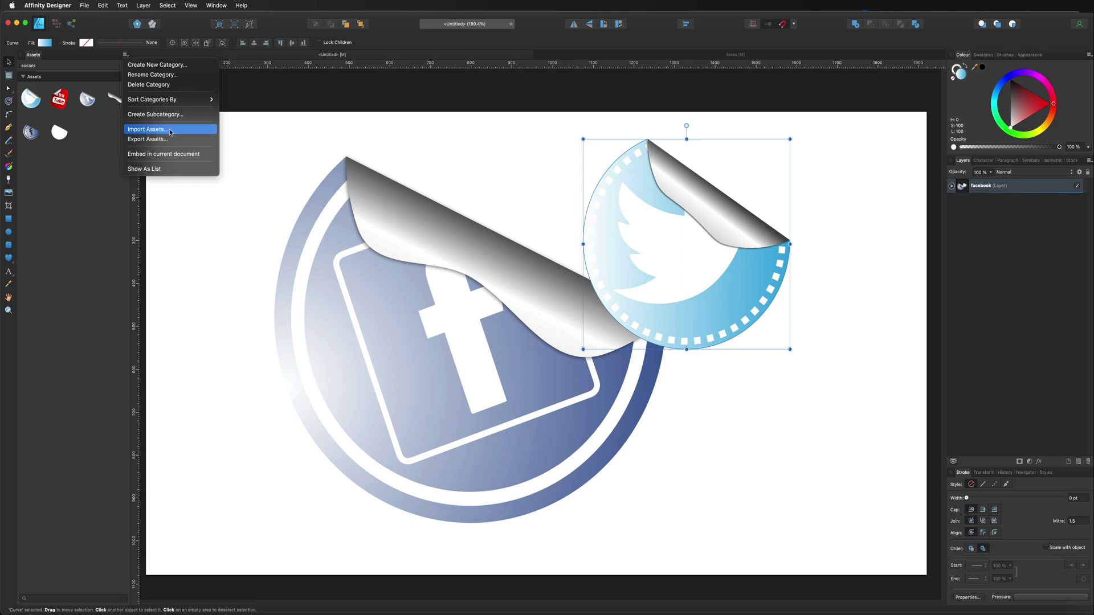
Delete the loose peel-curve asset from the socials category and confirm.
{"action": "left_click", "coordinate": [87, 139]}
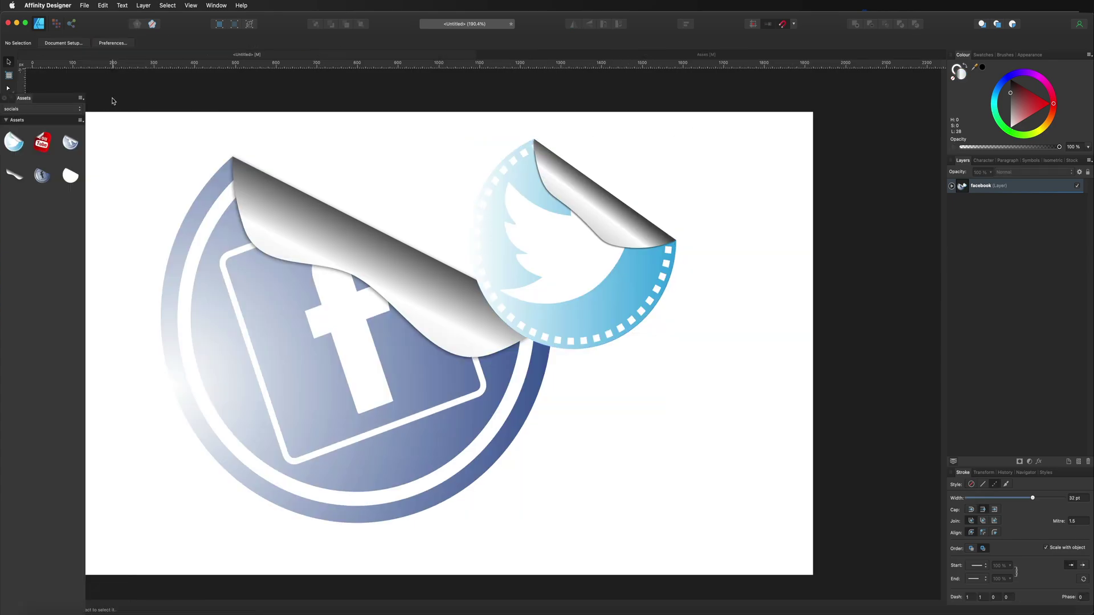
{"action": "left_click_drag", "start_coordinate": [115, 101], "coordinate": [87, 119]}
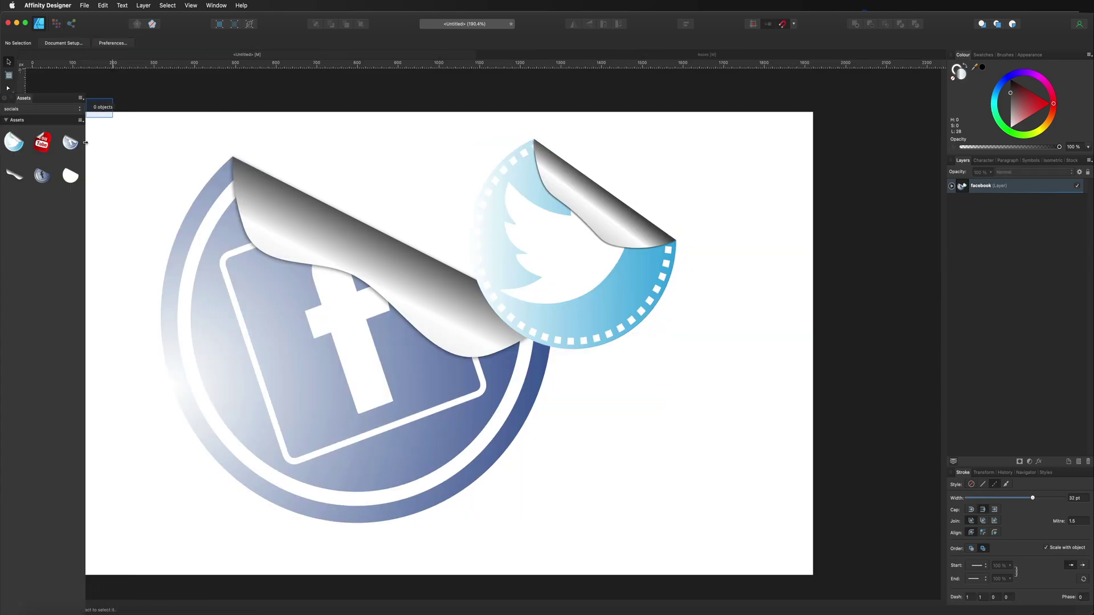
{"action": "right_click", "coordinate": [19, 176]}
{"action": "left_click", "coordinate": [48, 192]}
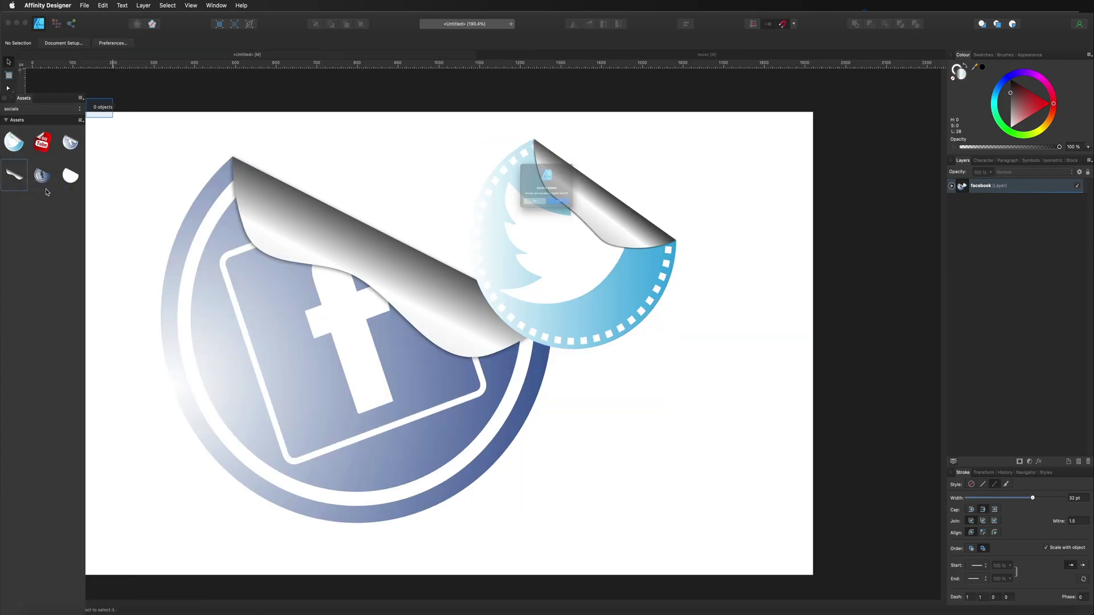
{"action": "left_click", "coordinate": [570, 219]}
{"action": "left_click_drag", "start_coordinate": [504, 203], "coordinate": [81, 100]}
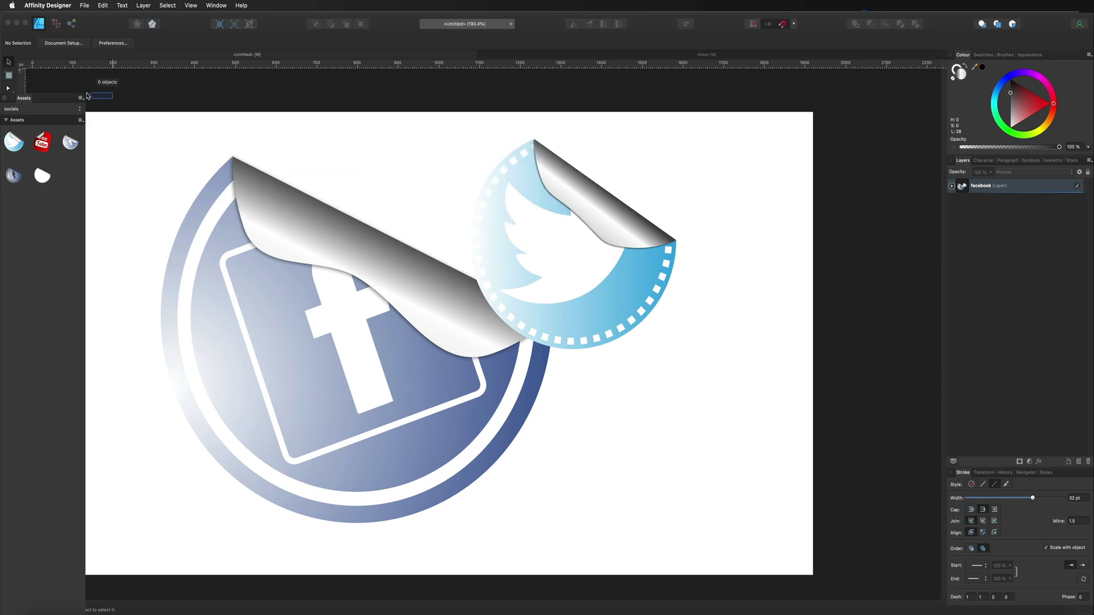
{"action": "left_click", "coordinate": [80, 98]}
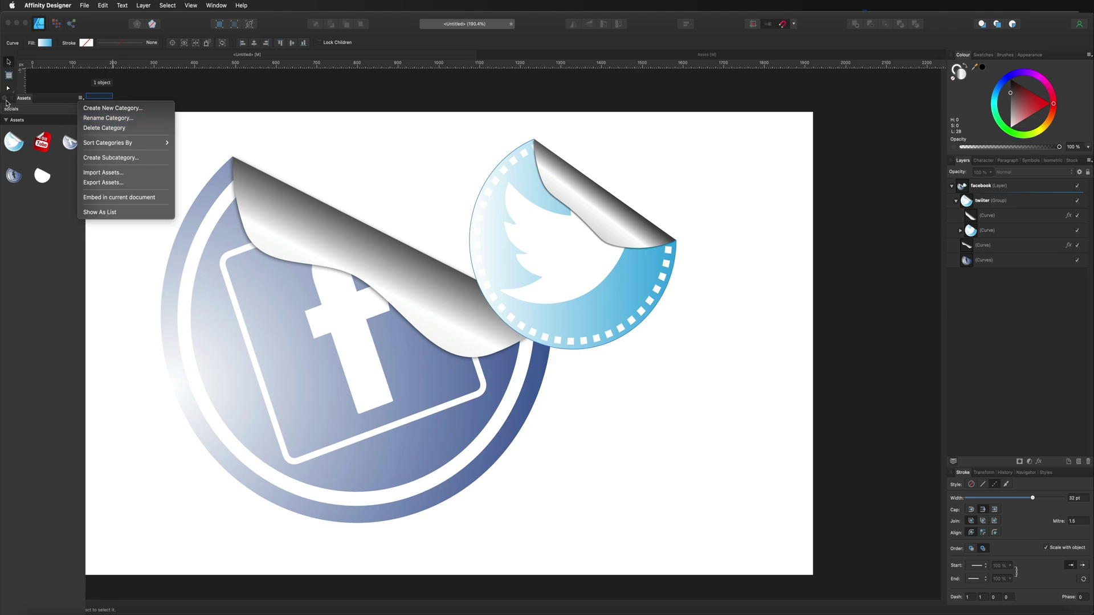
{"action": "left_click", "coordinate": [7, 102]}
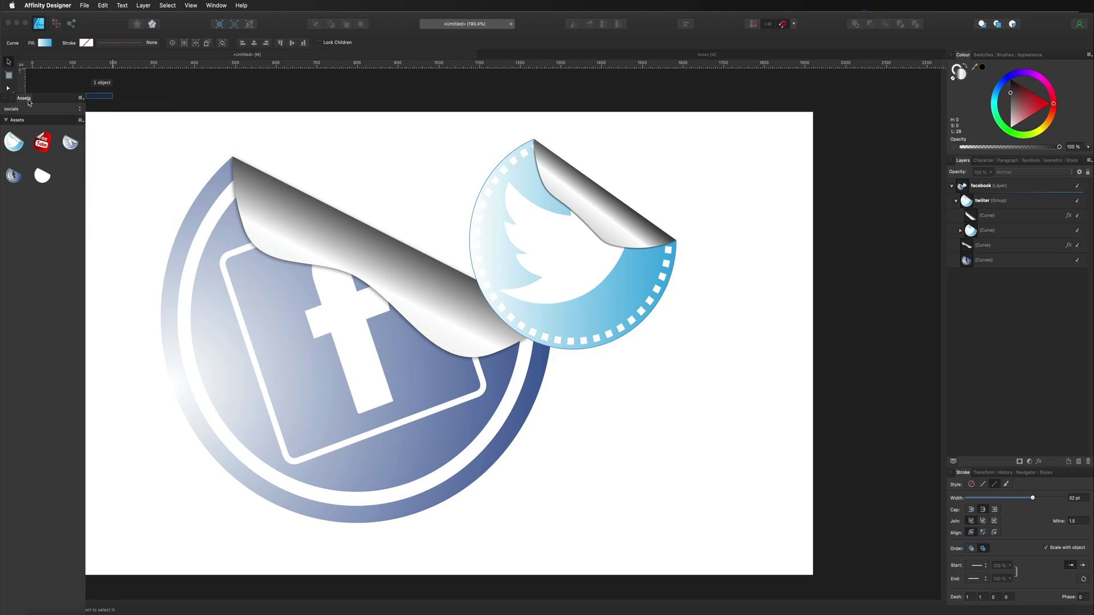
Close the Assets library, deselect everything and zoom to fit the page.
{"action": "left_click", "coordinate": [6, 100]}
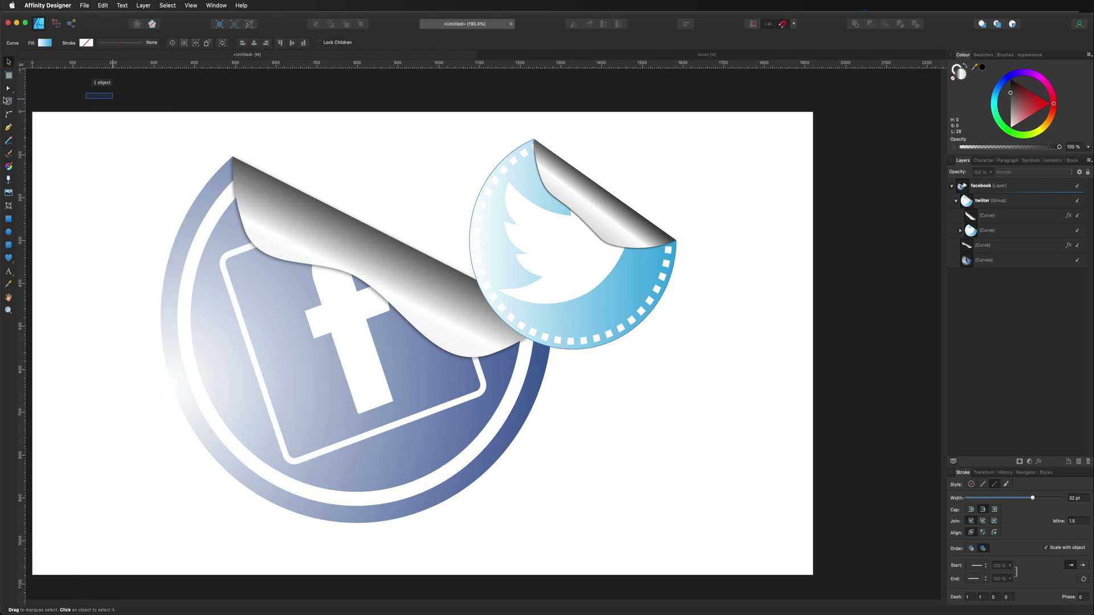
{"action": "key", "text": "super+d"}
{"action": "key", "text": "super+0"}
Select the whole twitter group in Layers and drag it right, clear of the Facebook sticker.
{"action": "left_click_drag", "start_coordinate": [151, 72], "coordinate": [367, 241]}
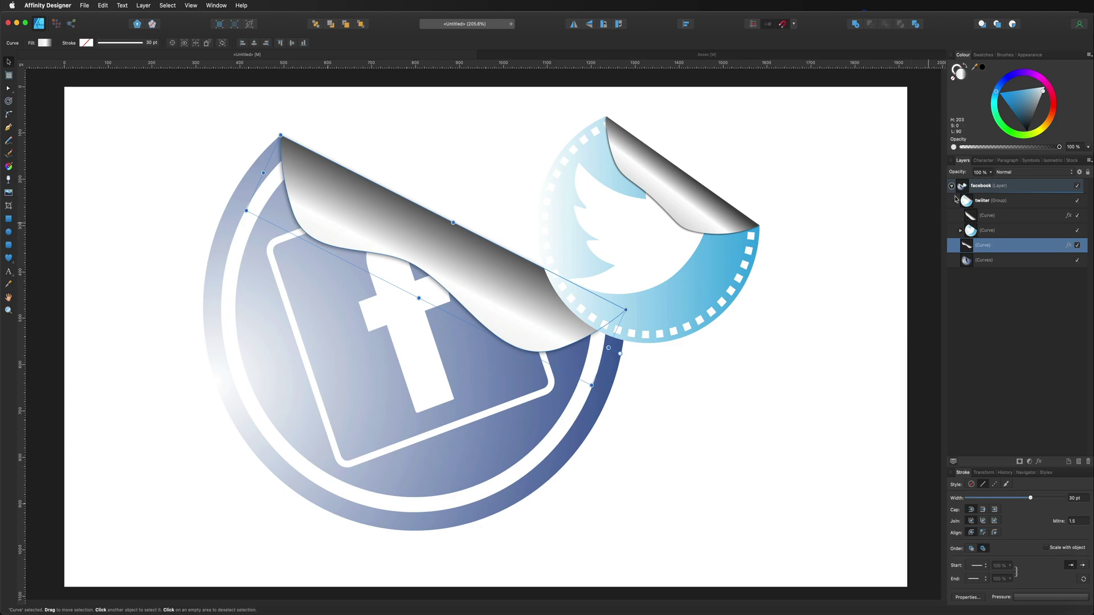
{"action": "left_click", "coordinate": [956, 198]}
{"action": "left_click", "coordinate": [952, 185]}
{"action": "left_click", "coordinate": [957, 201]}
{"action": "left_click", "coordinate": [957, 199]}
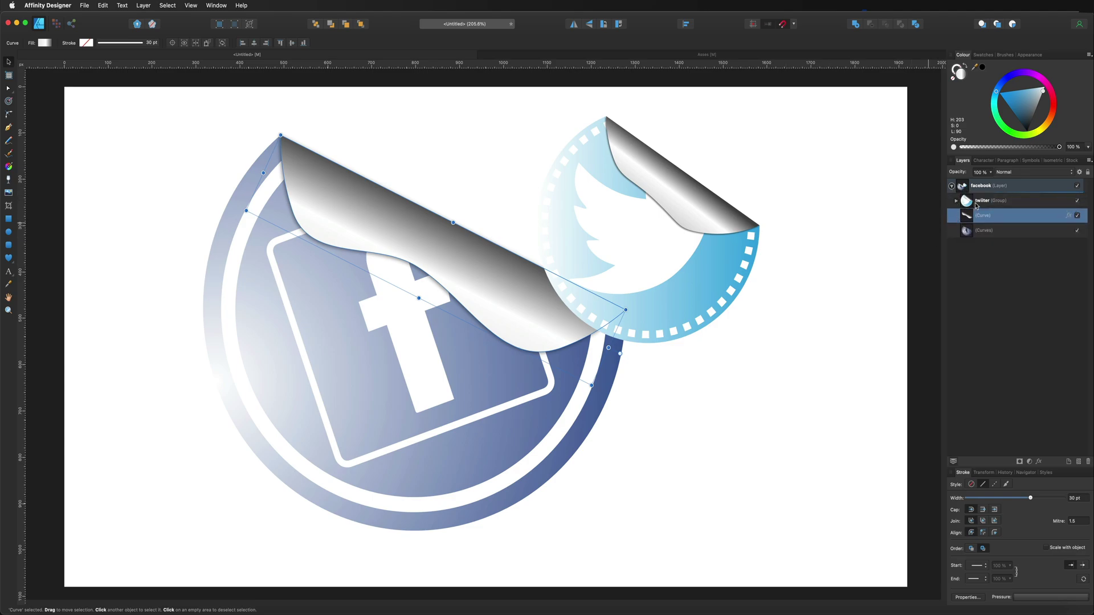
{"action": "left_click", "coordinate": [976, 203]}
{"action": "left_click_drag", "start_coordinate": [649, 194], "coordinate": [755, 199]}
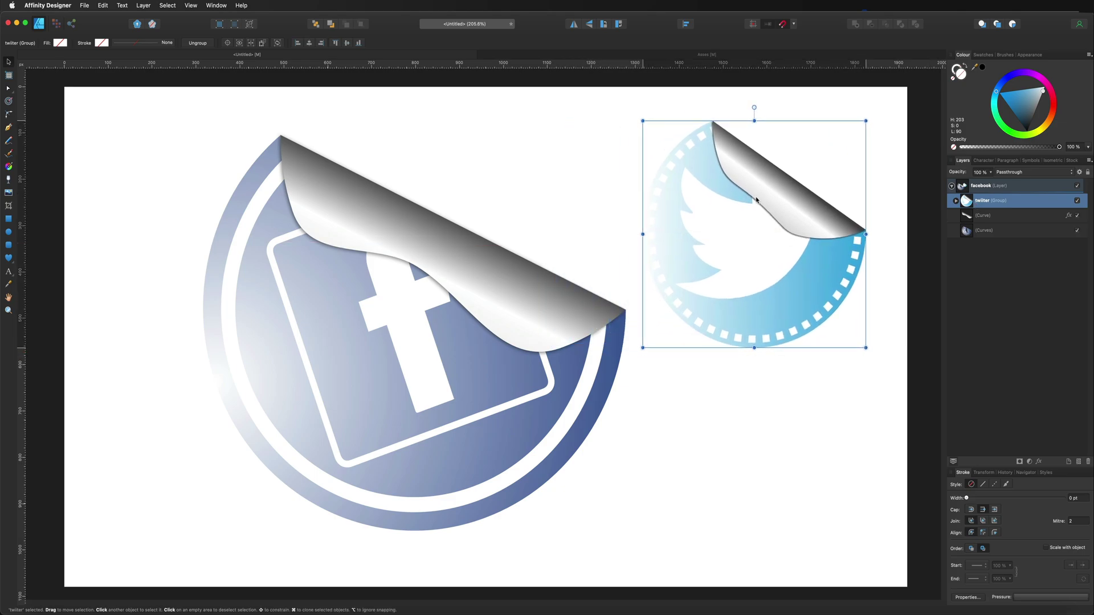